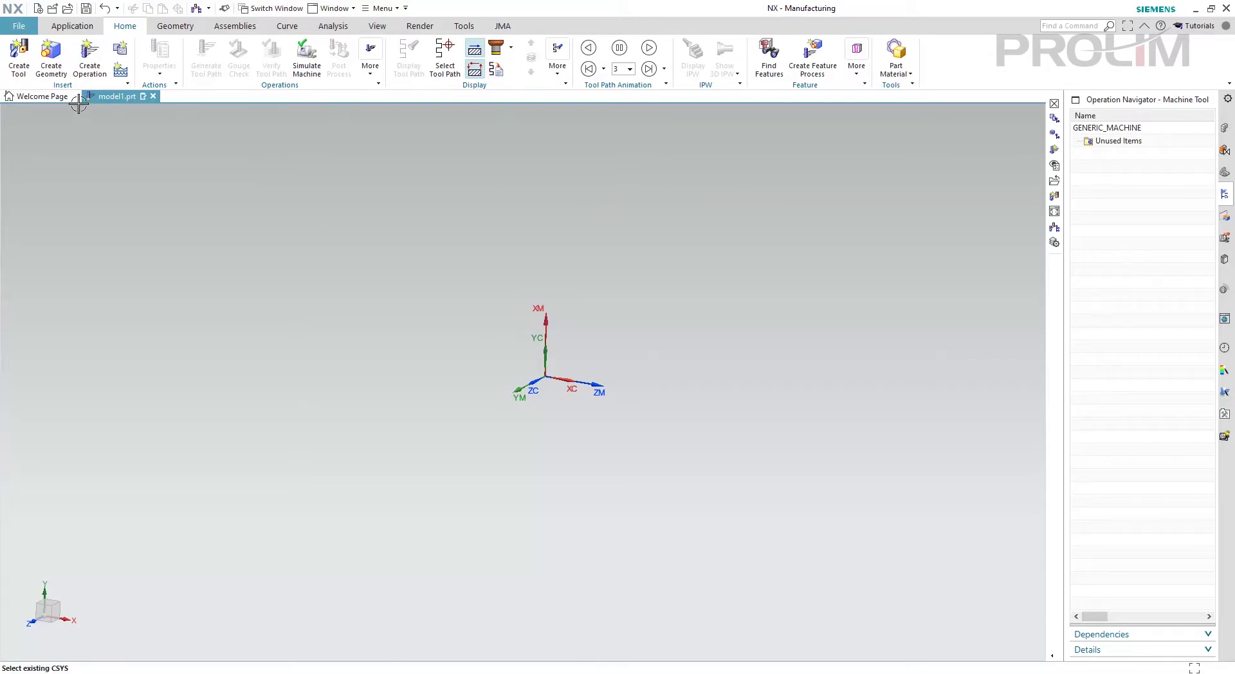
Launch Create Tool from the Home tab to begin a new tool.
click(20, 56)
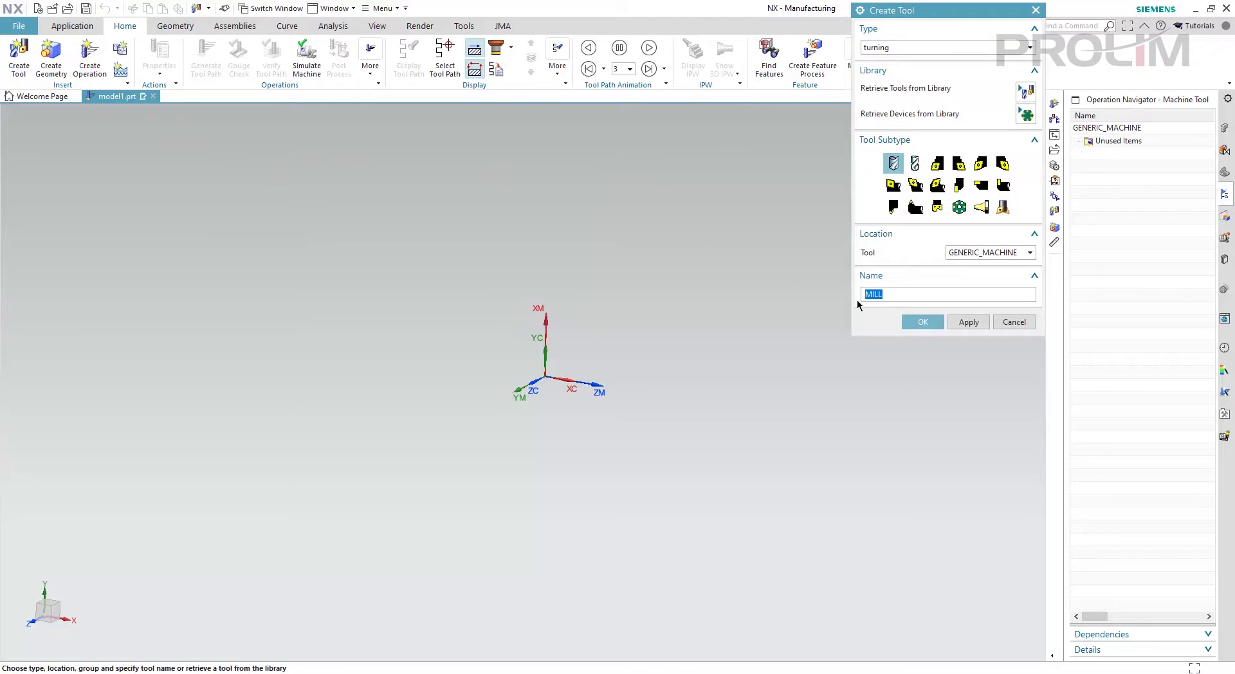
Create a Carrier-subtype tool named CHANNEL1 under GENERIC_MACHINE and accept its carrier settings.
click(964, 212)
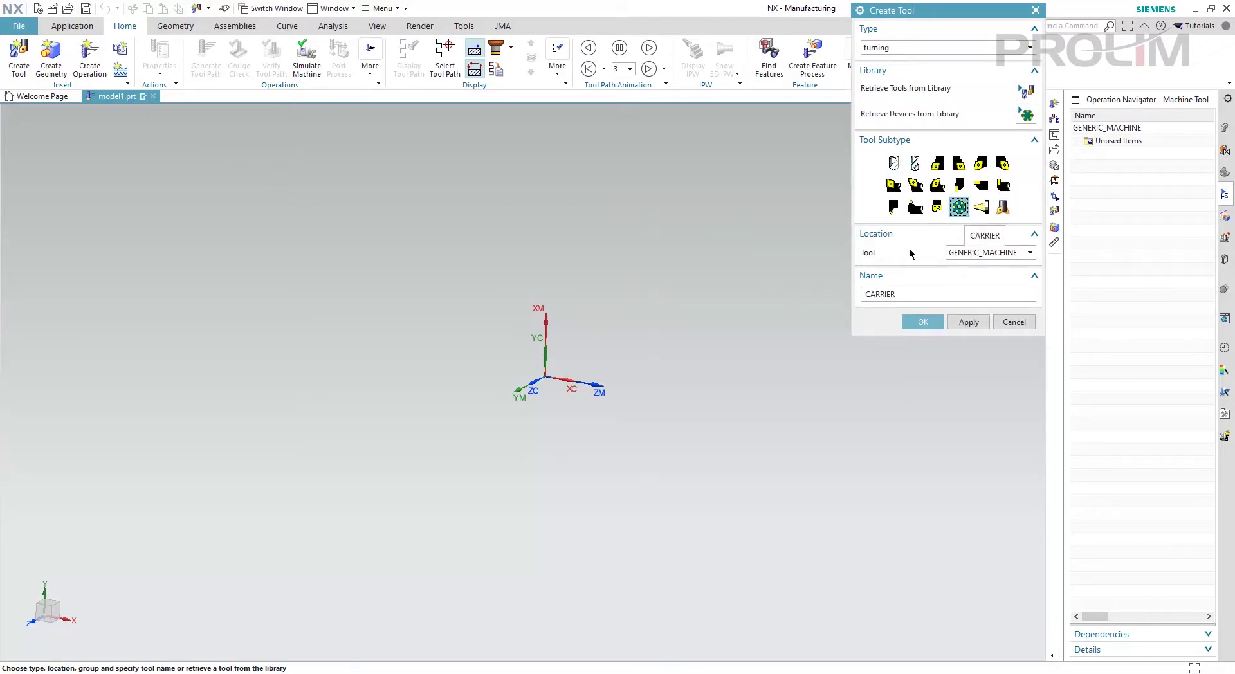
click(985, 207)
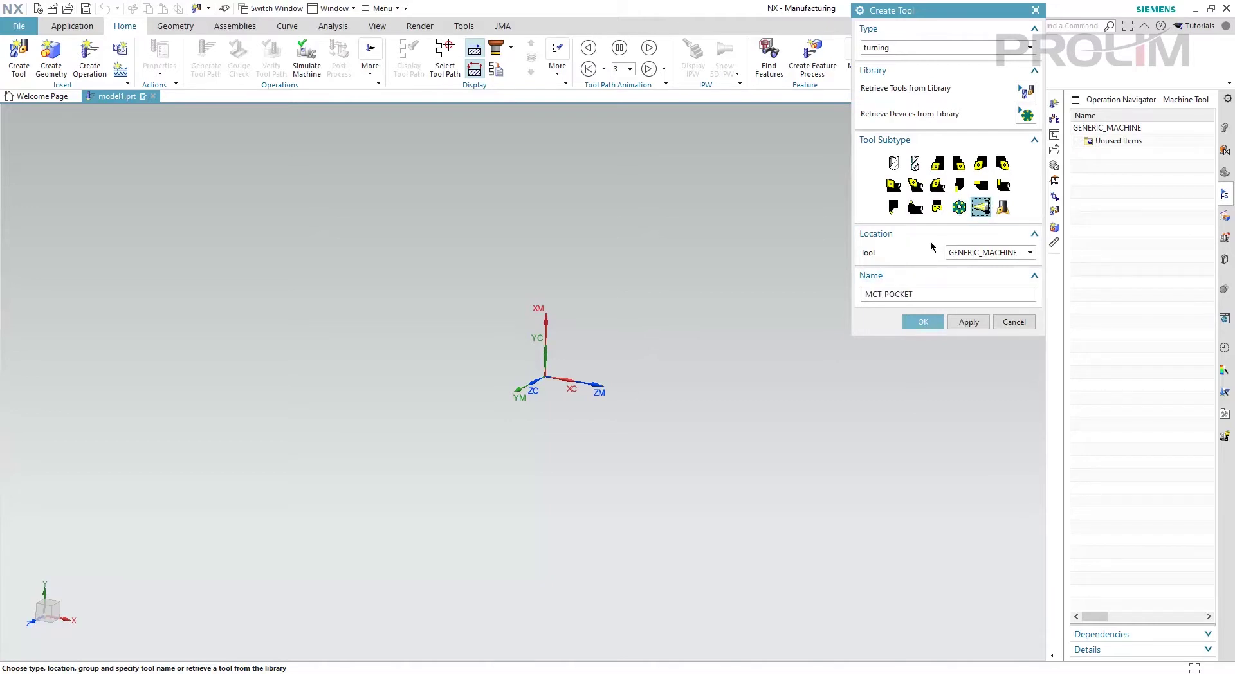
click(960, 209)
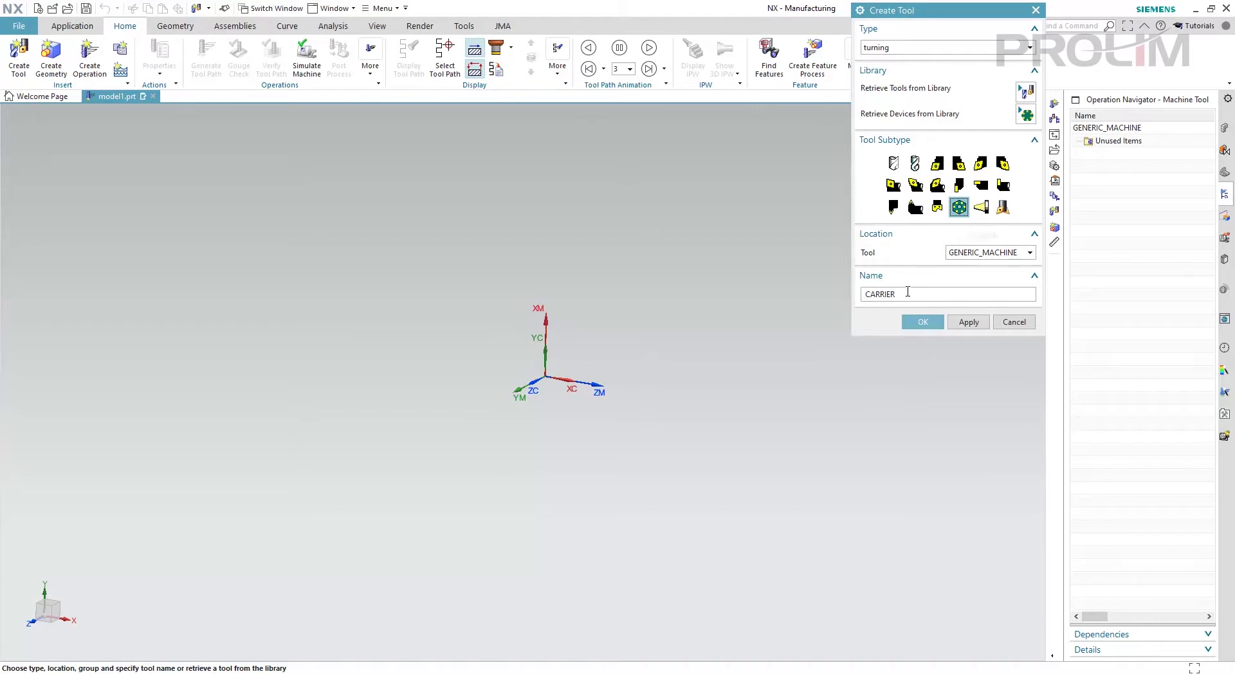
drag(915, 294, 849, 296)
text(channel1)
click(933, 327)
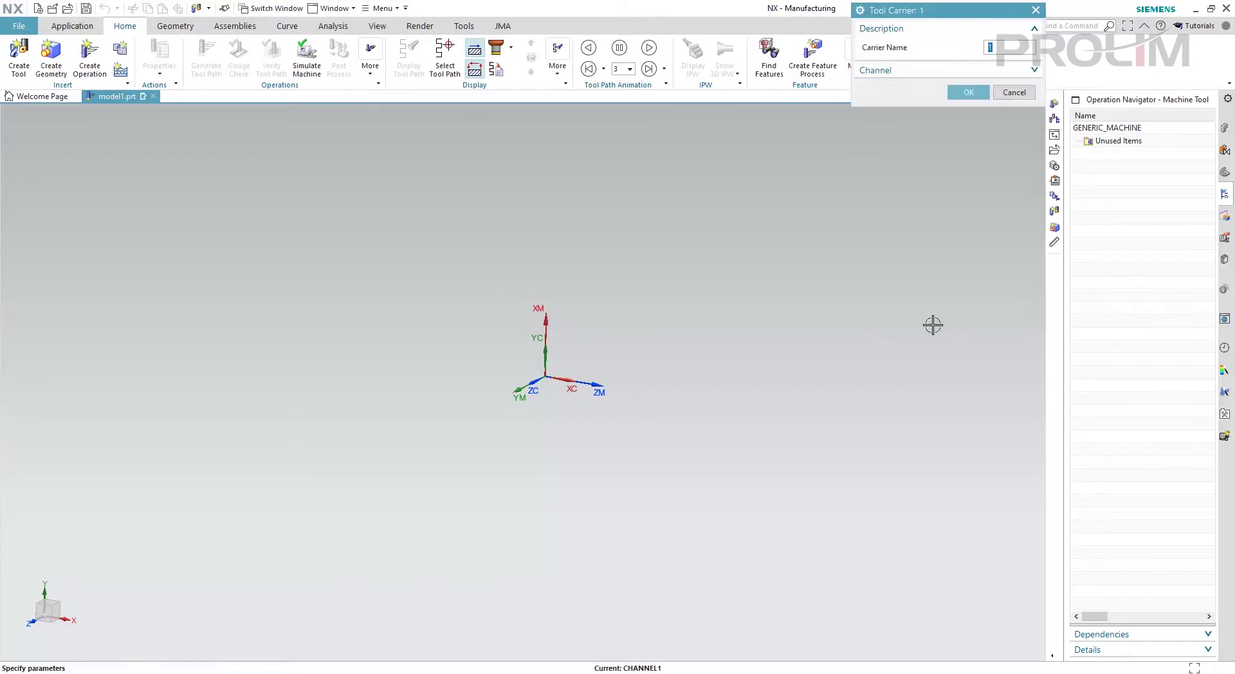
click(975, 47)
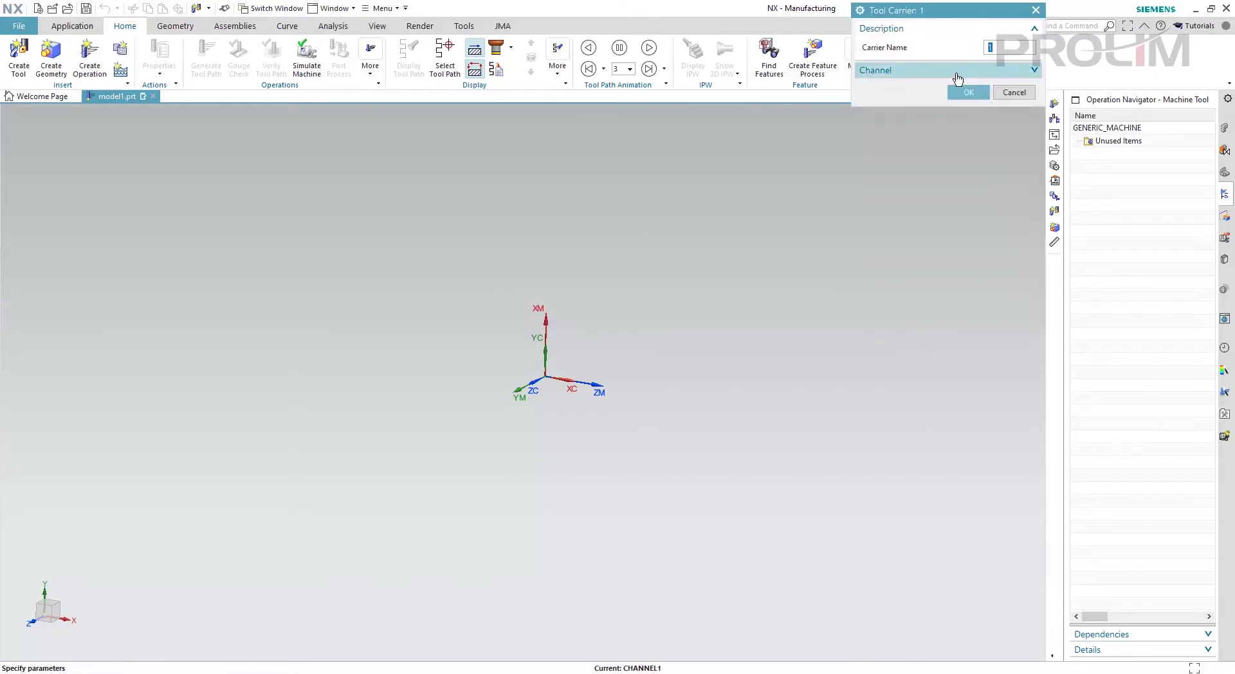
click(957, 76)
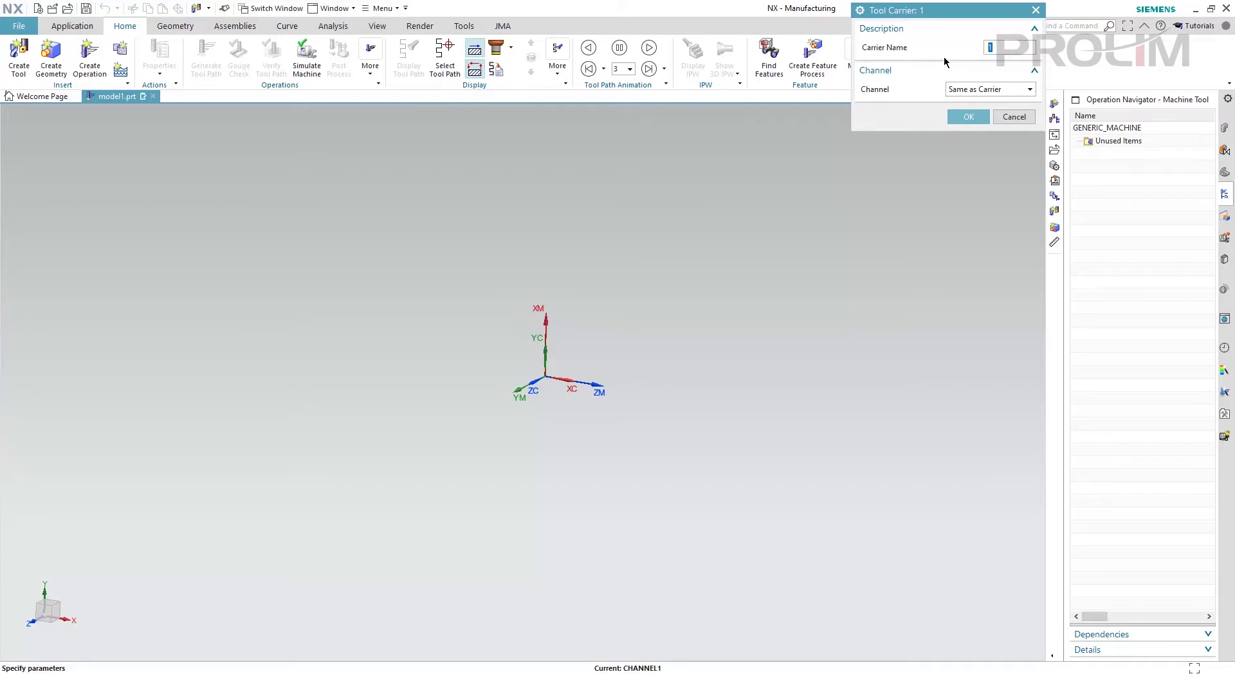
click(967, 116)
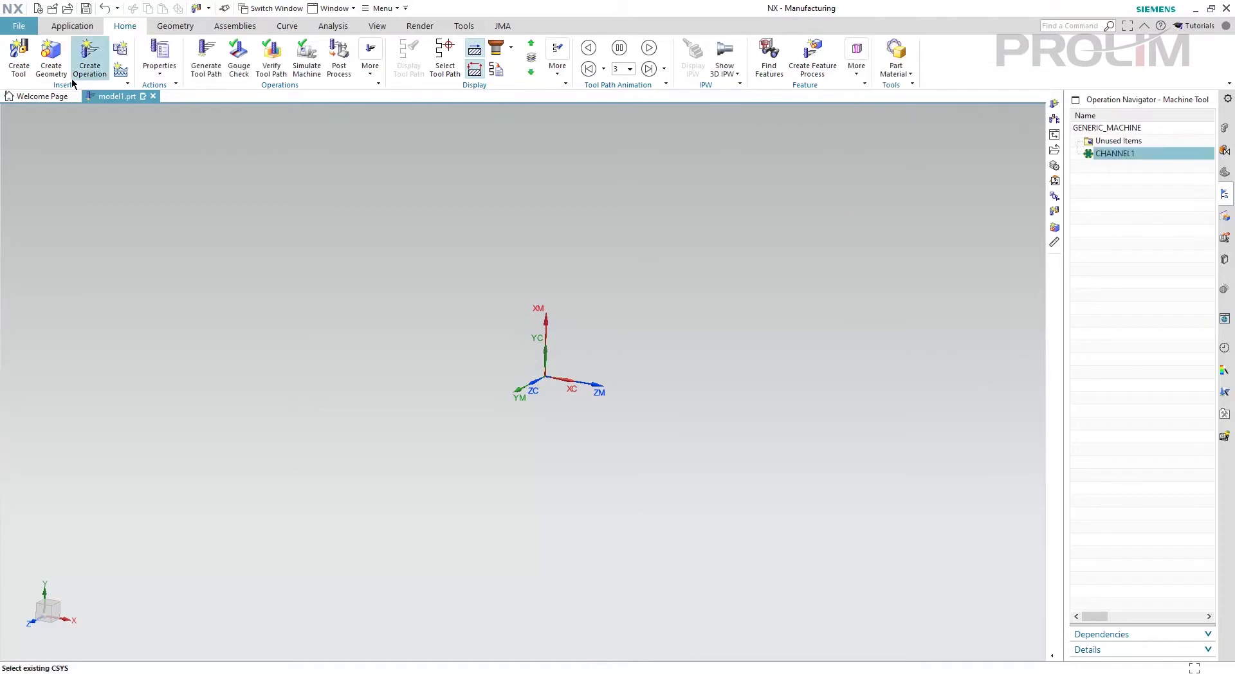
Add a second tool carrier named CHANNEL2 under GENERIC_MACHINE.
click(20, 57)
click(919, 293)
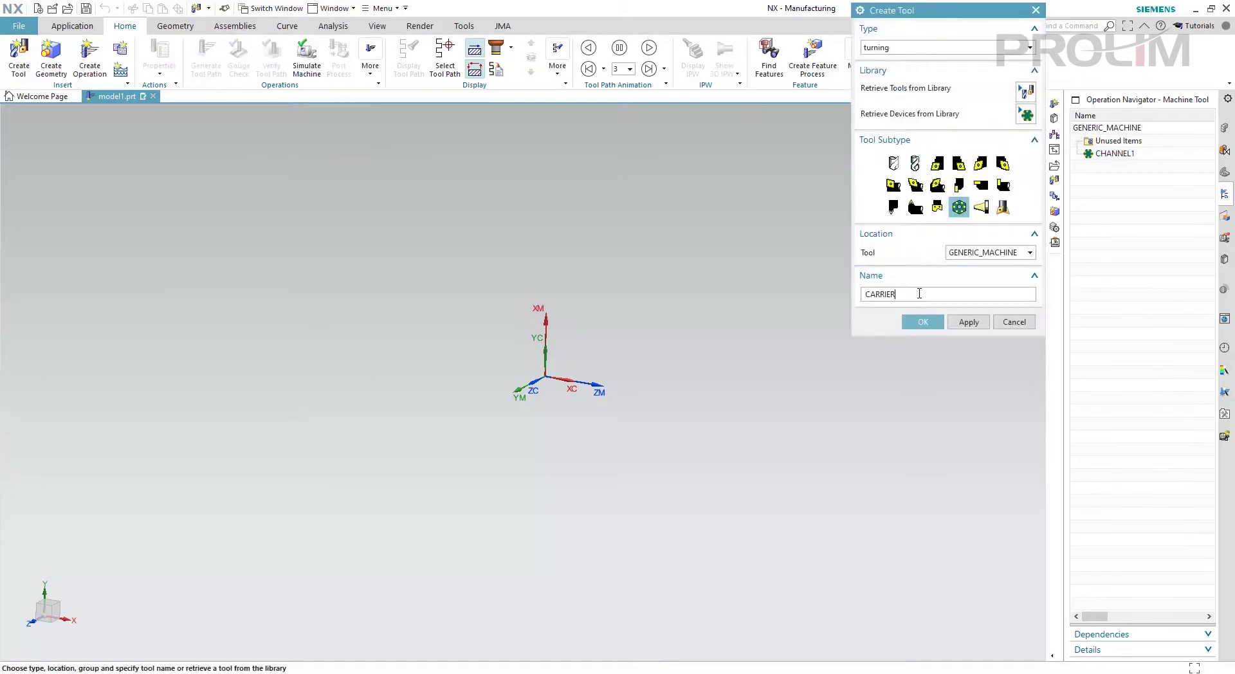
double_click(919, 294)
text(che)
key(BackSpace)
text(annel)
click(922, 321)
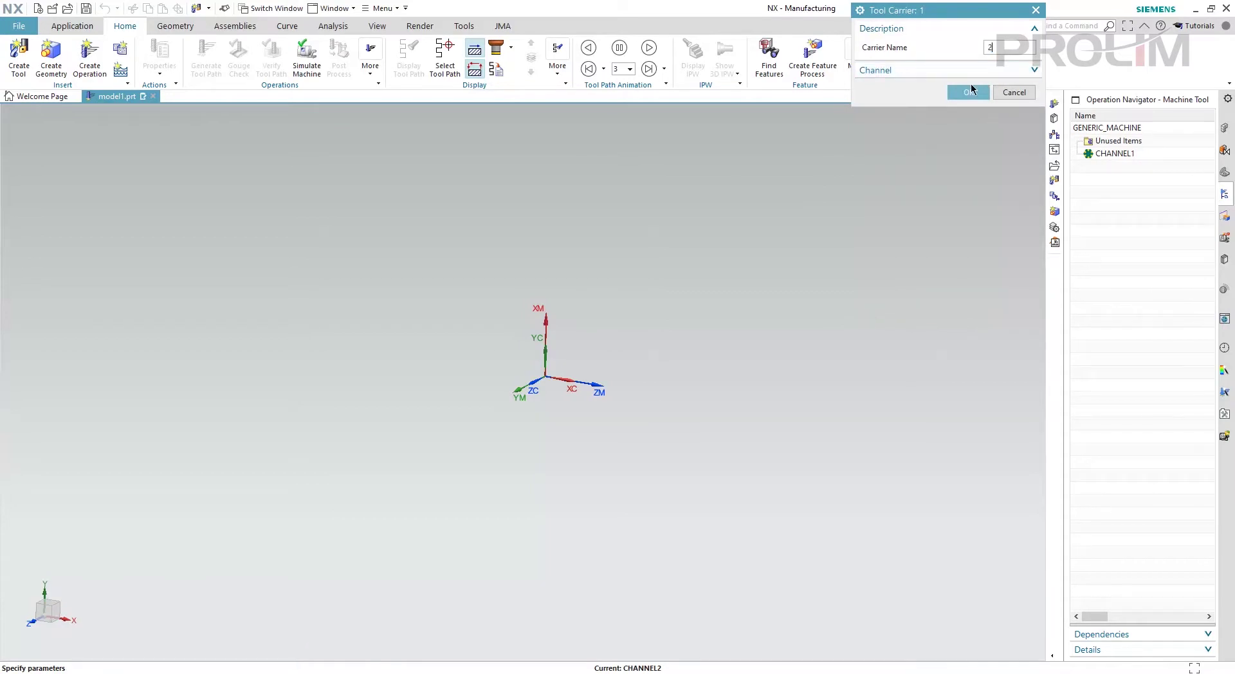
click(969, 92)
Add a third tool carrier named CHANNEL3 under GENERIC_MACHINE.
text(chenn)
key(BackSpace)
key(BackSpace)
key(BackSpace)
text(an)
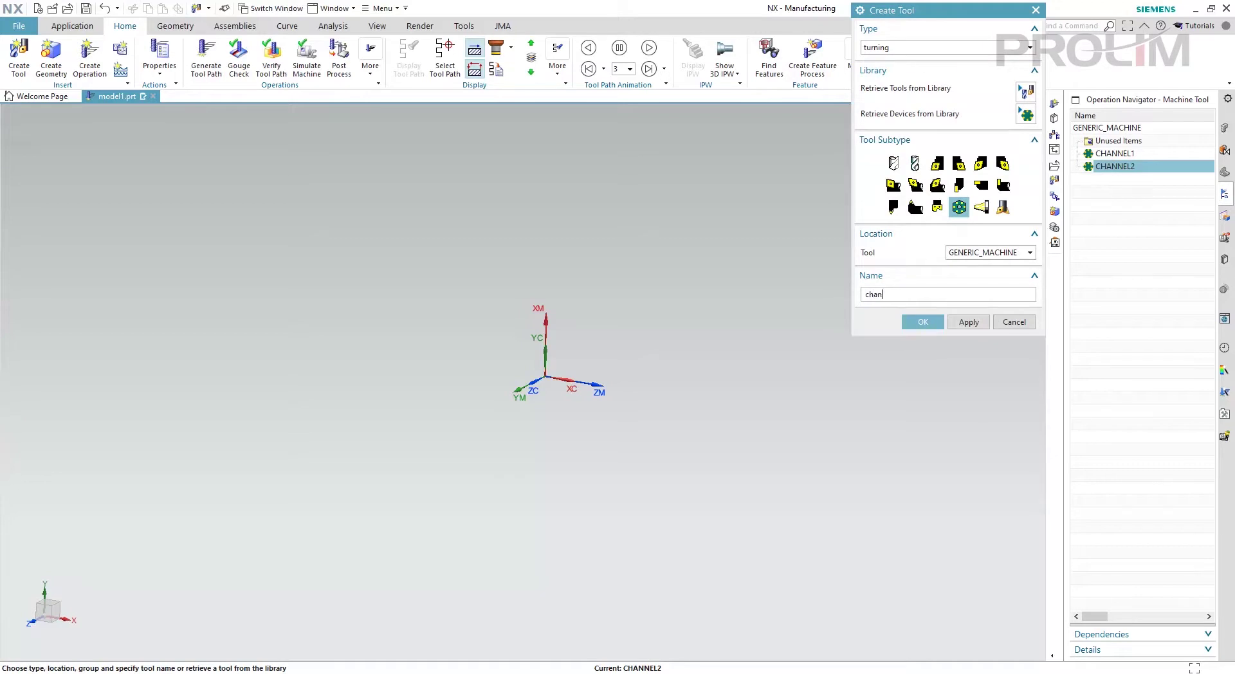
text(nel3)
click(923, 324)
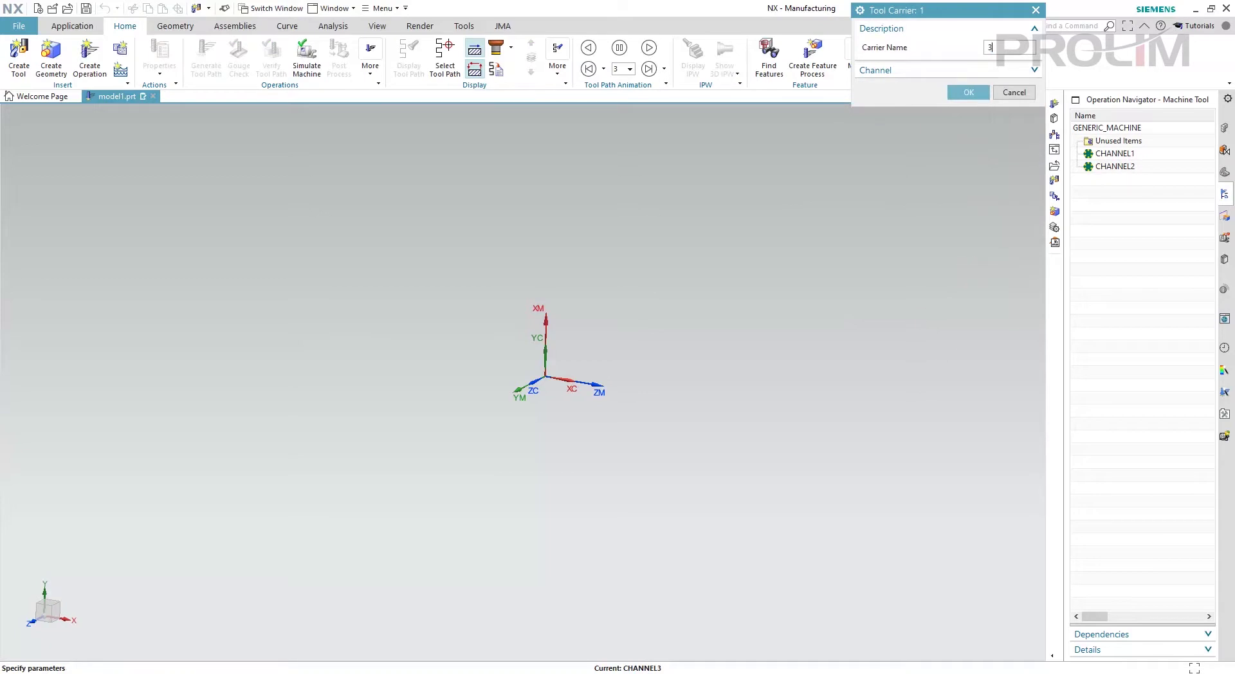
click(971, 92)
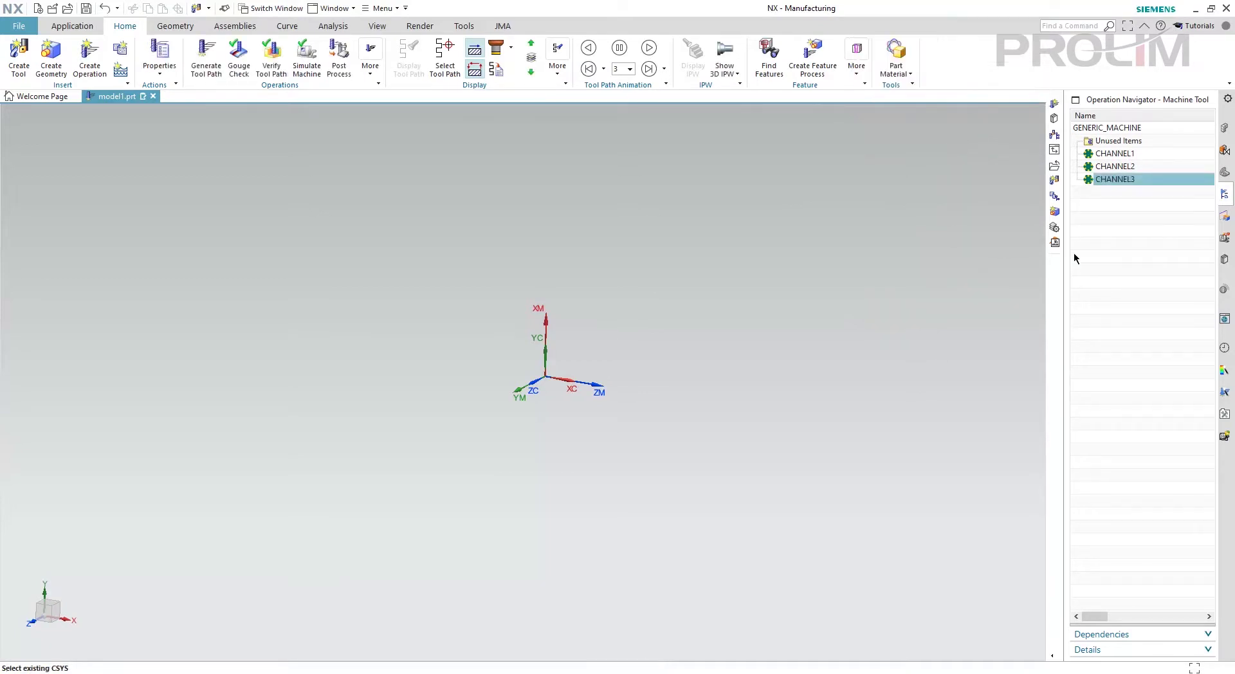
click(1095, 256)
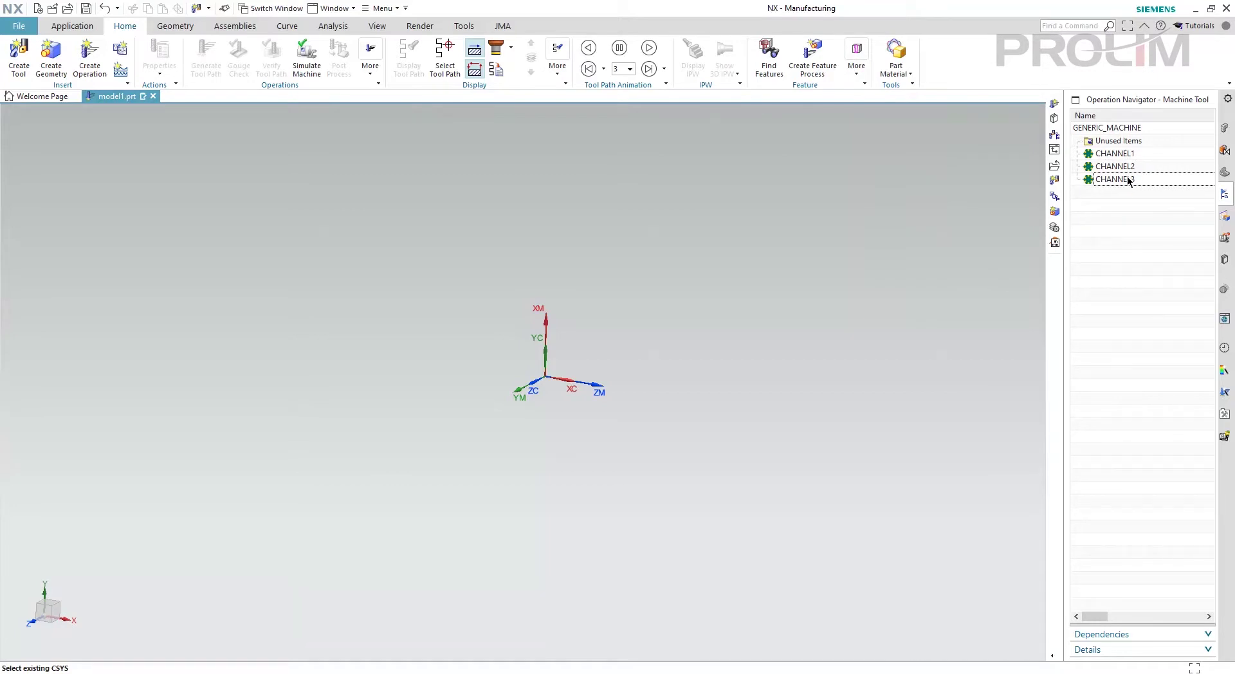
click(19, 57)
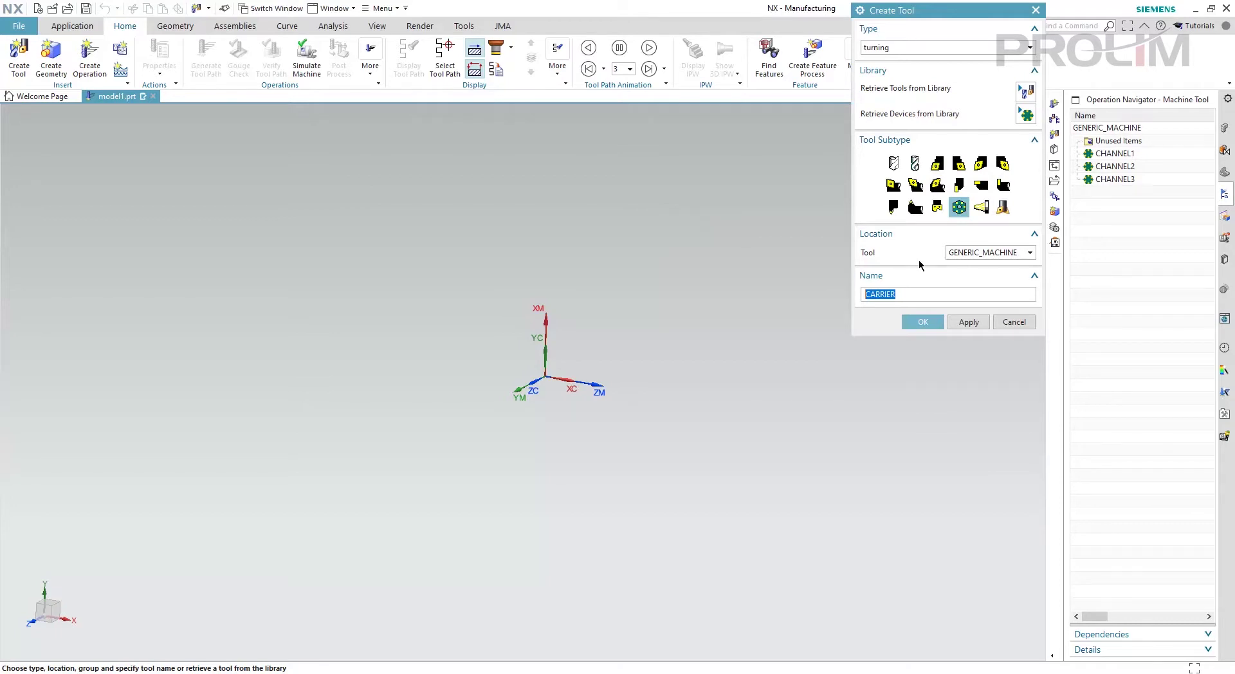
Create an MCT_POCKET tool named POCKET_01 under CHANNEL1 and accept its pocket settings.
click(981, 207)
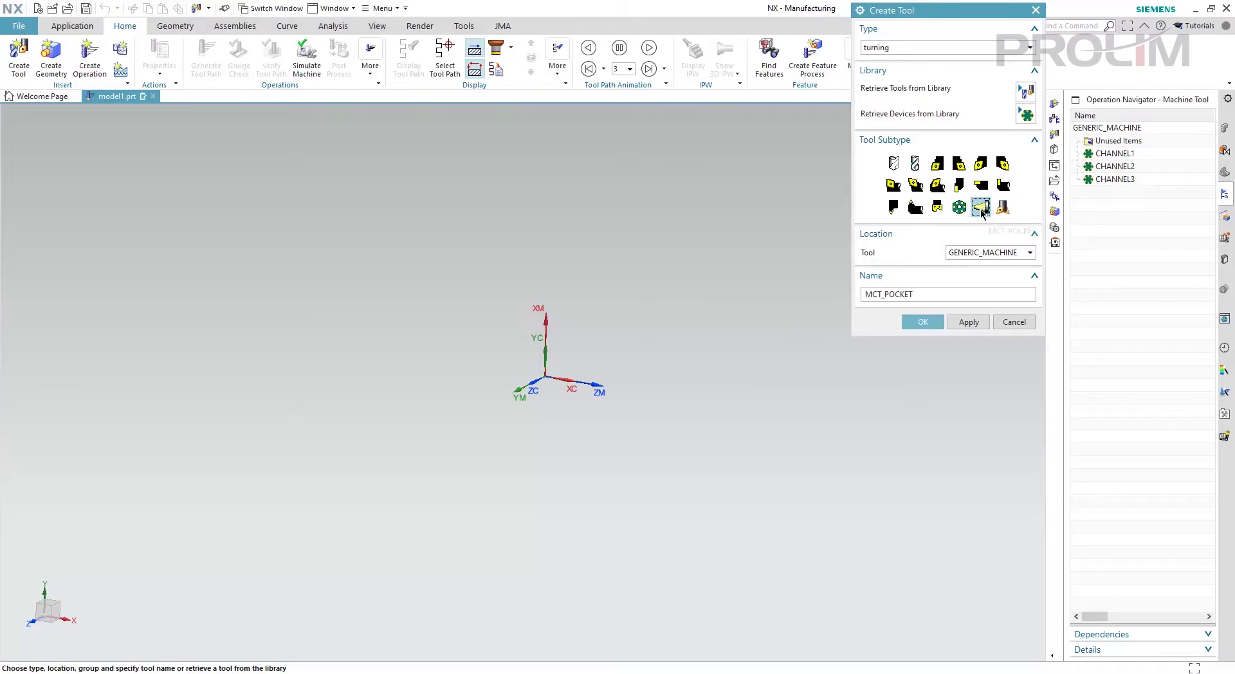
click(1126, 155)
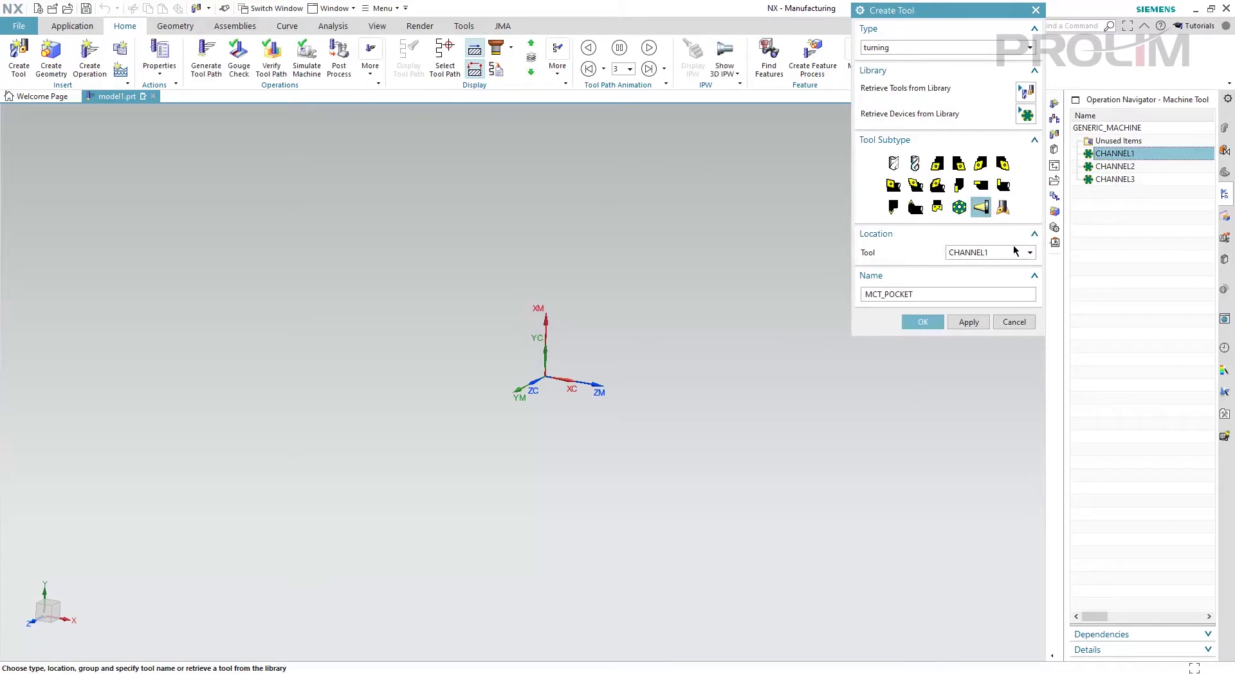
drag(920, 294, 811, 301)
key(BackSpace)
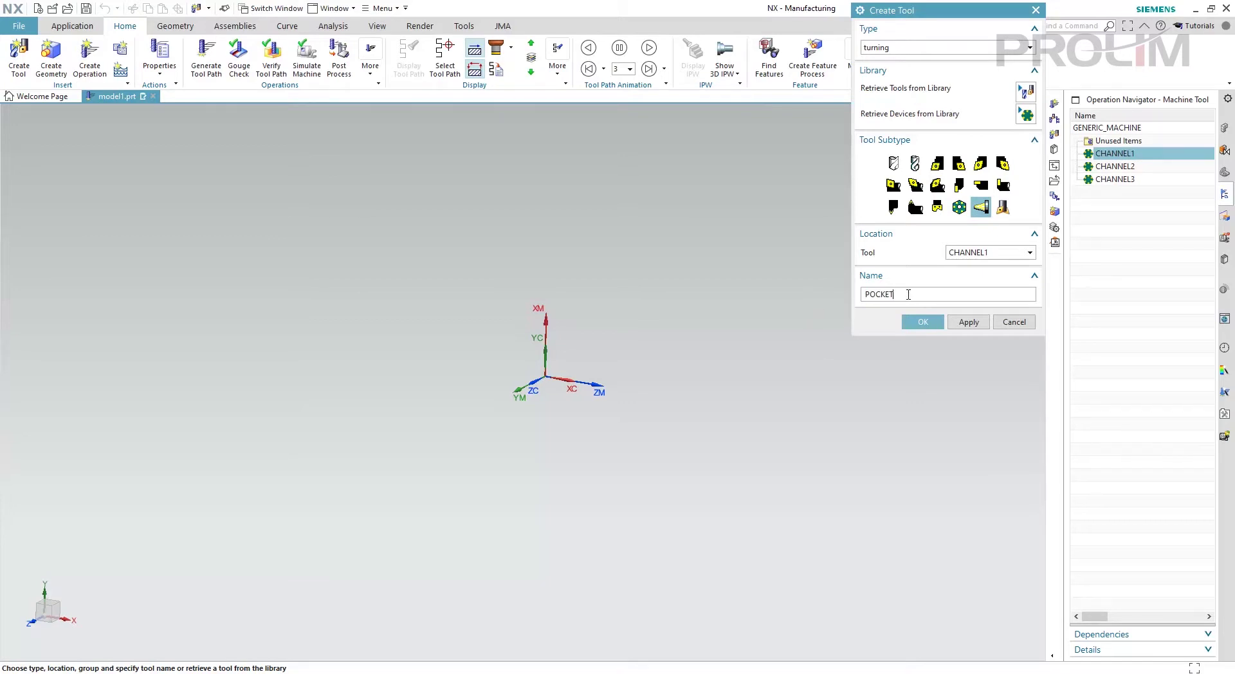
text(_01)
click(923, 321)
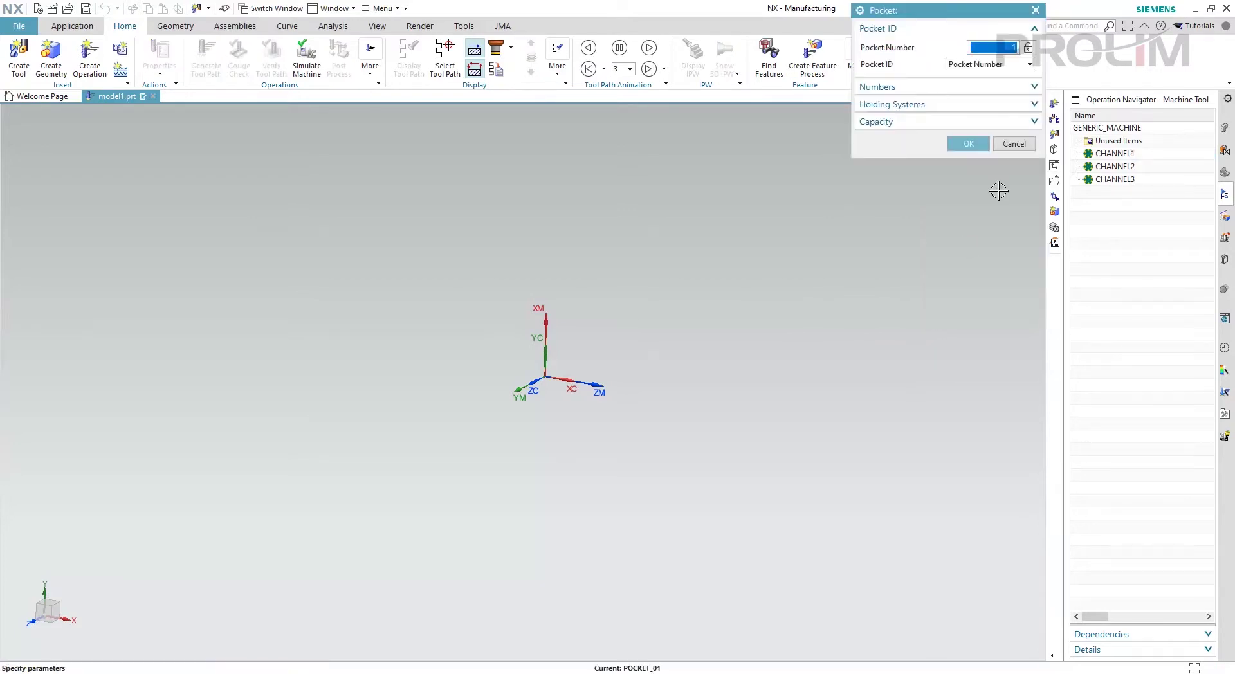
click(983, 87)
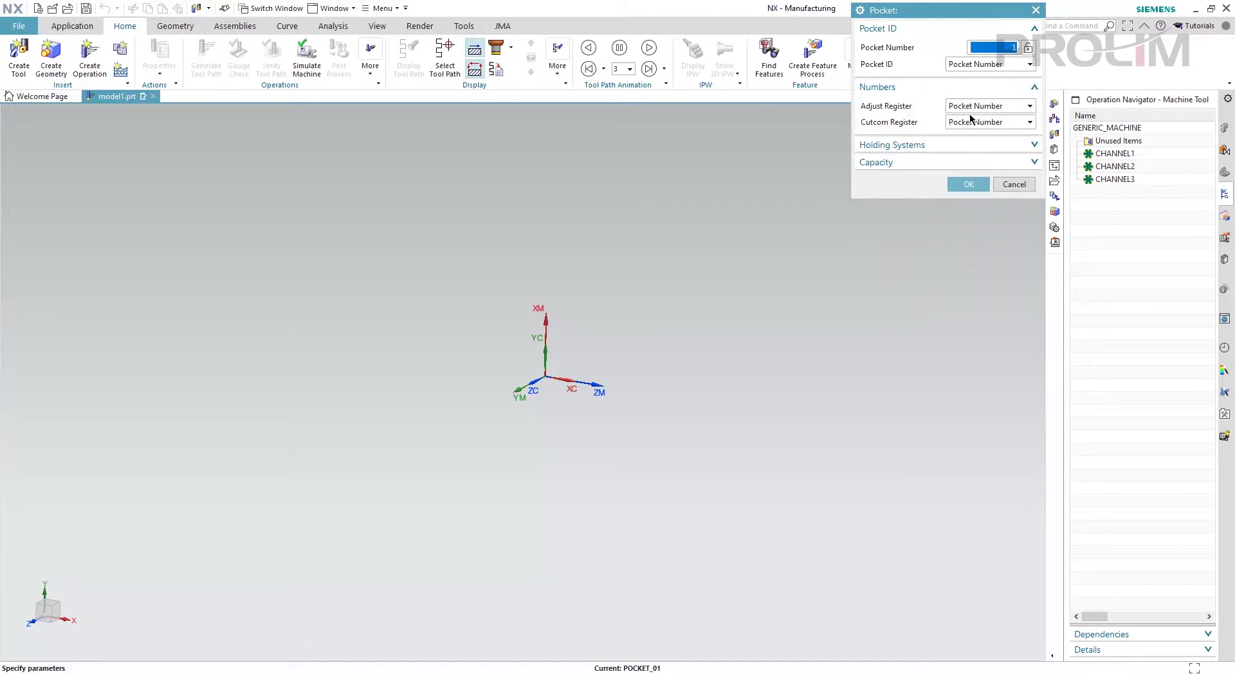
click(967, 184)
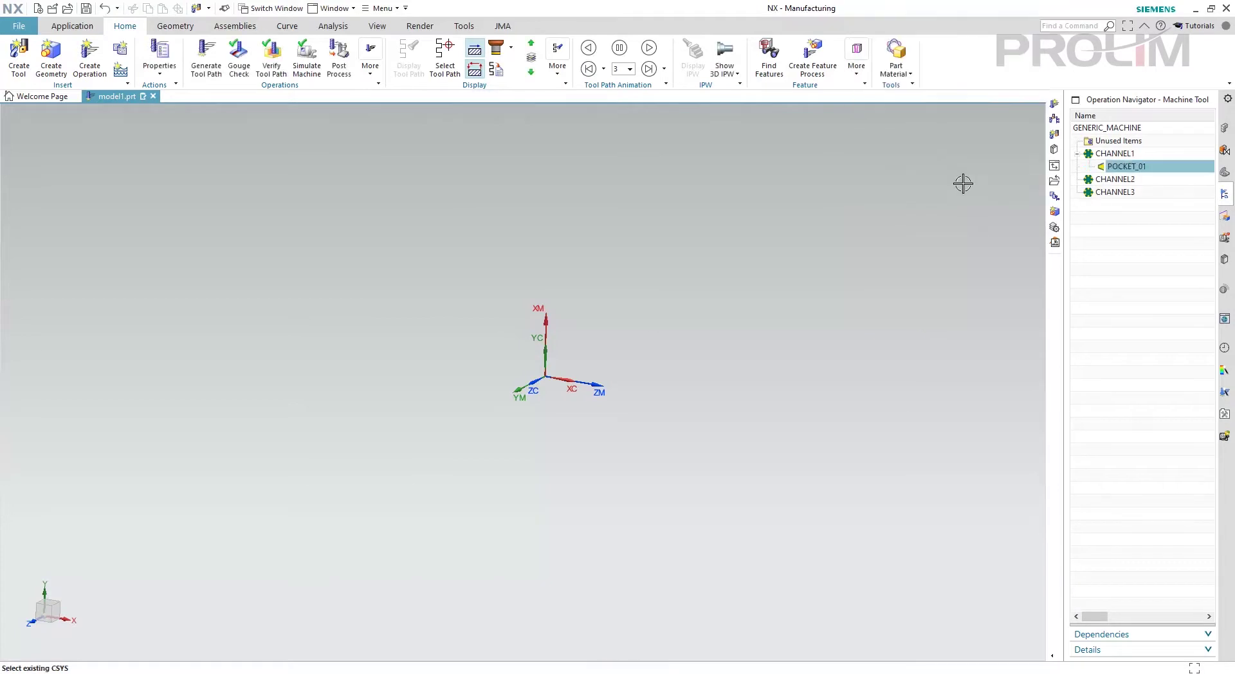
Create a pocket named 2_POCKET_01 under CHANNEL2, avoiding the duplicate POCKET_01 name.
click(18, 53)
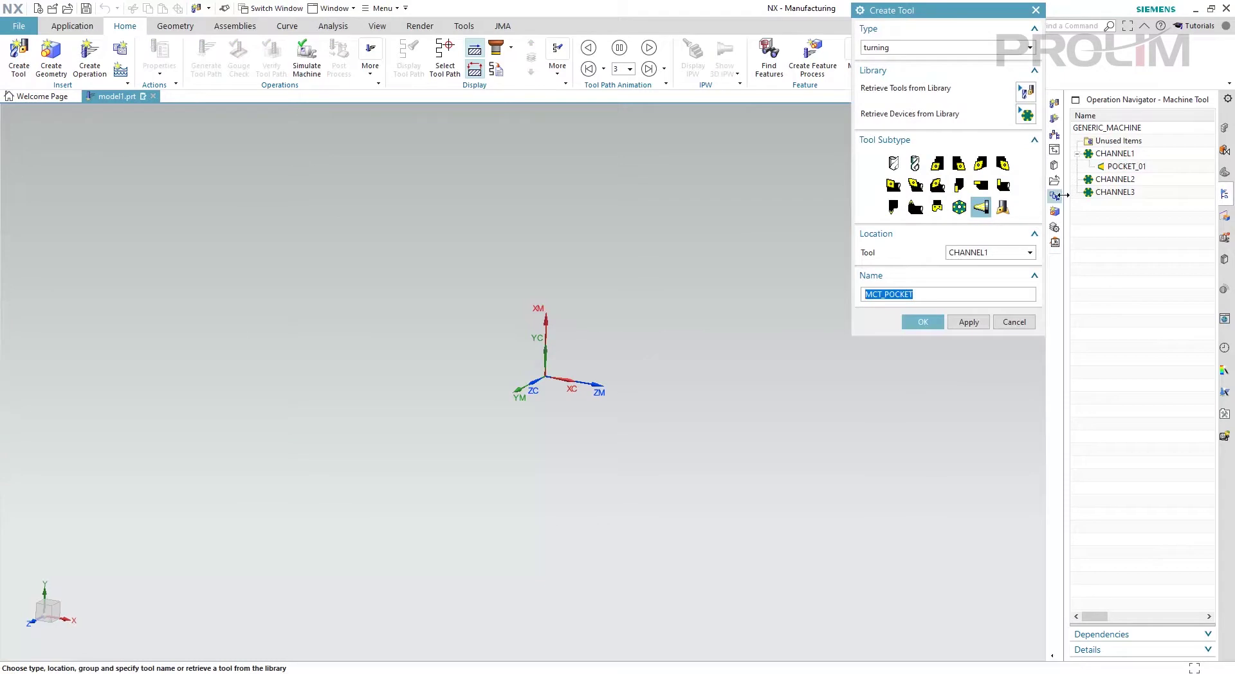
click(1122, 181)
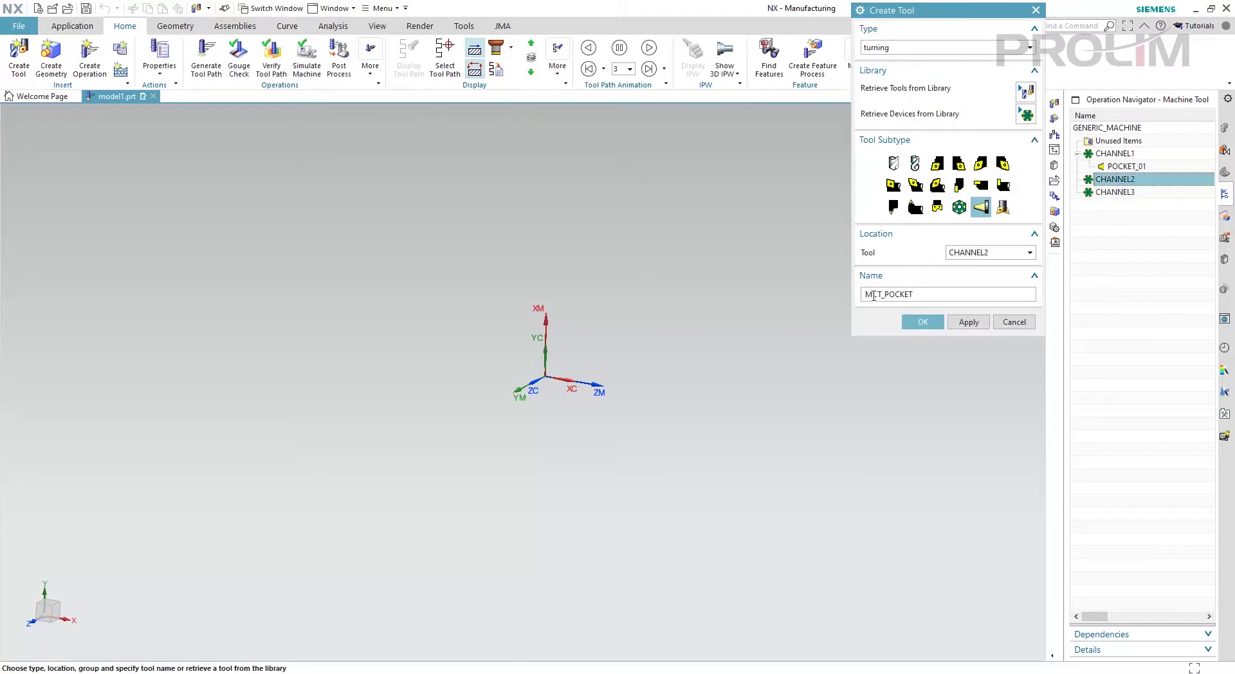
drag(885, 293, 862, 295)
key(BackSpace)
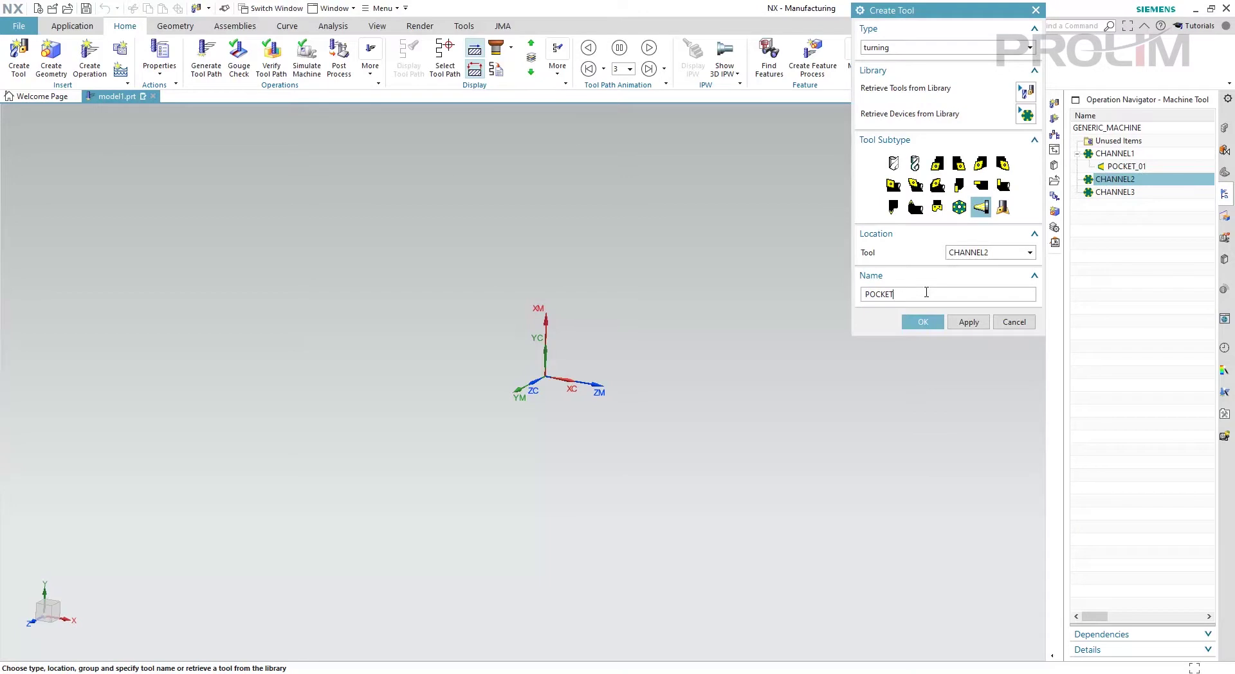
text(_01)
click(968, 321)
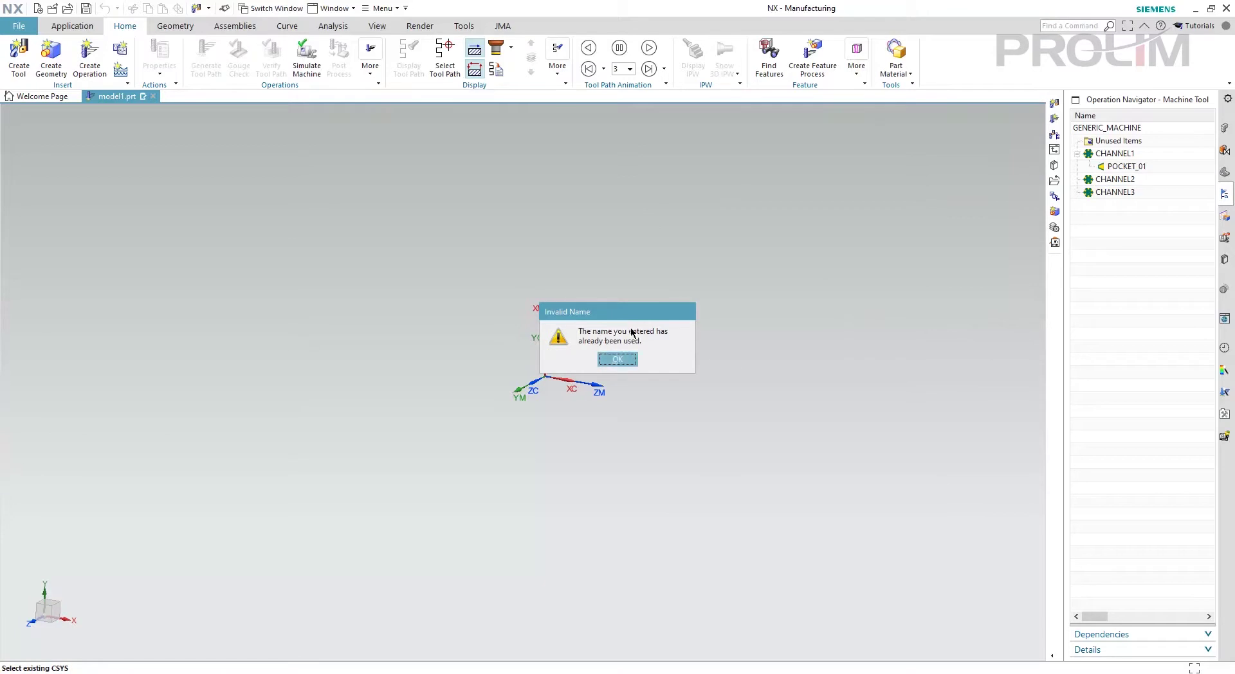
click(624, 359)
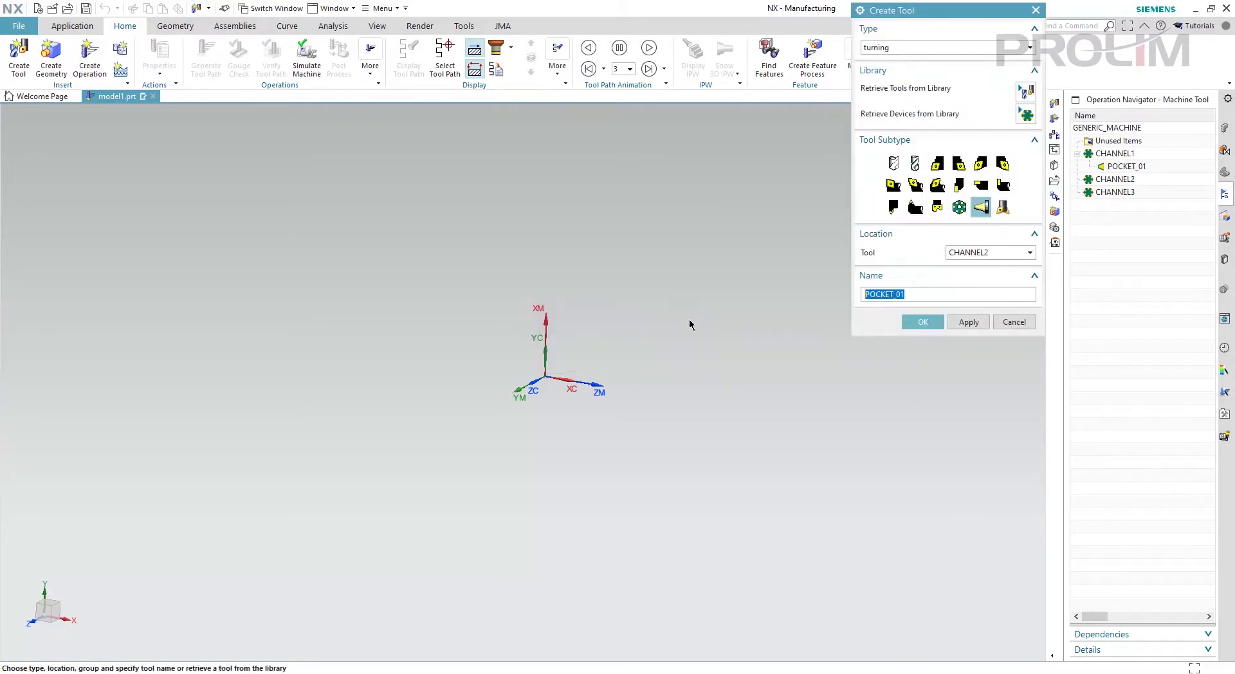
click(920, 292)
text(2)
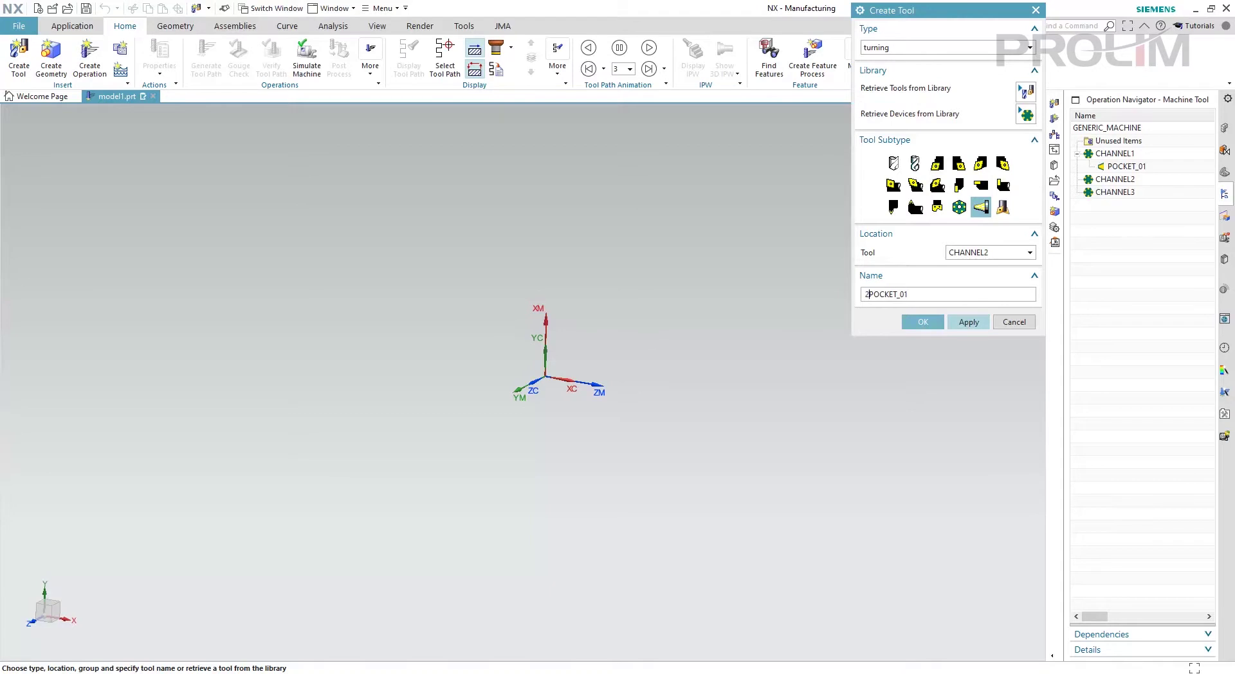
text(_)
click(922, 325)
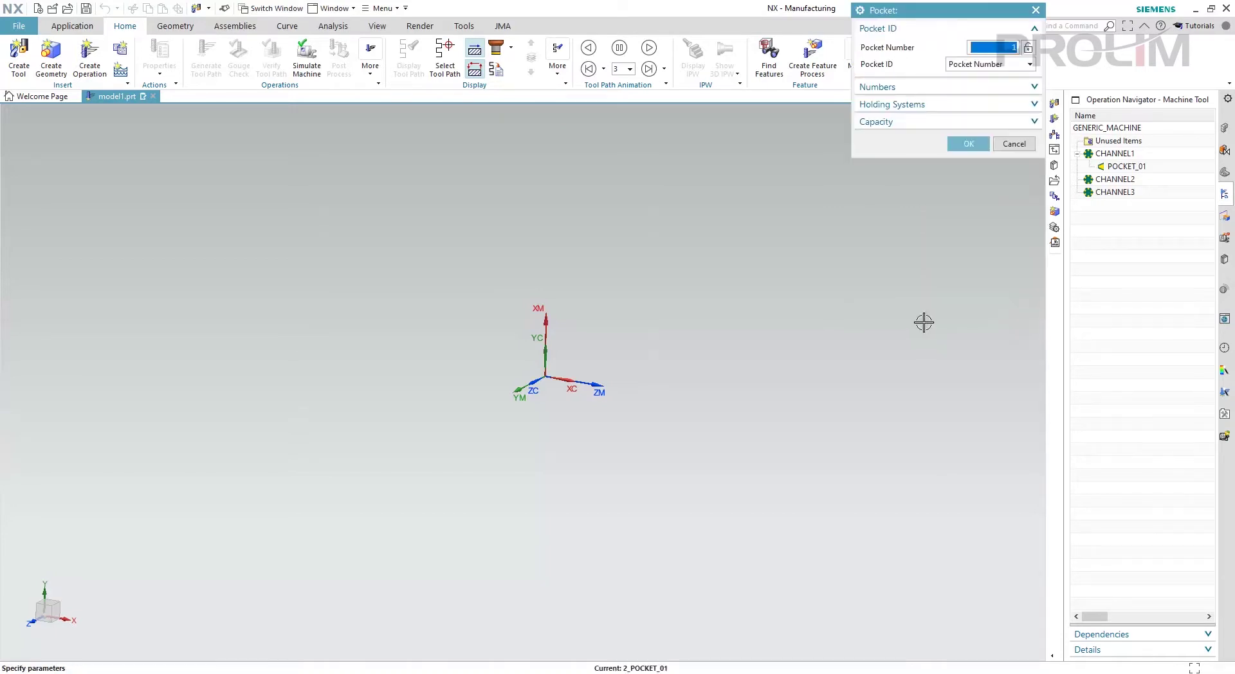
click(971, 143)
Rename the CHANNEL1 pocket from POCKET_01 to 1_POCKET_01.
click(1124, 168)
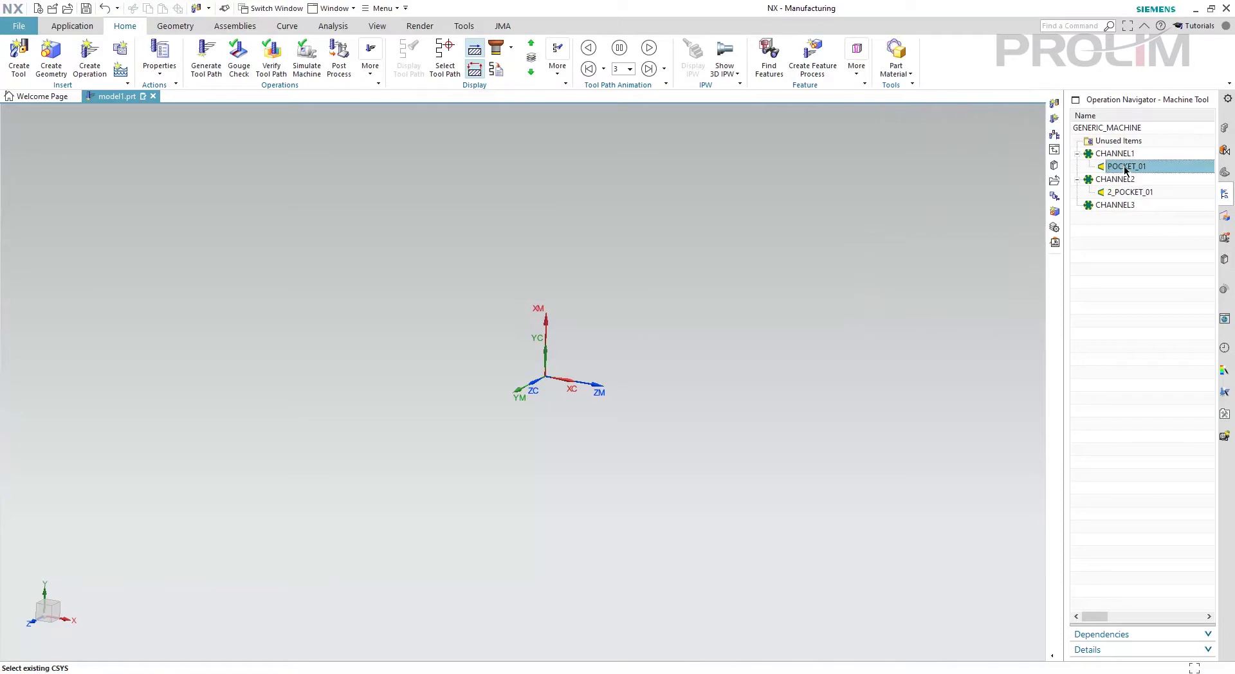
click(1111, 166)
click(1110, 166)
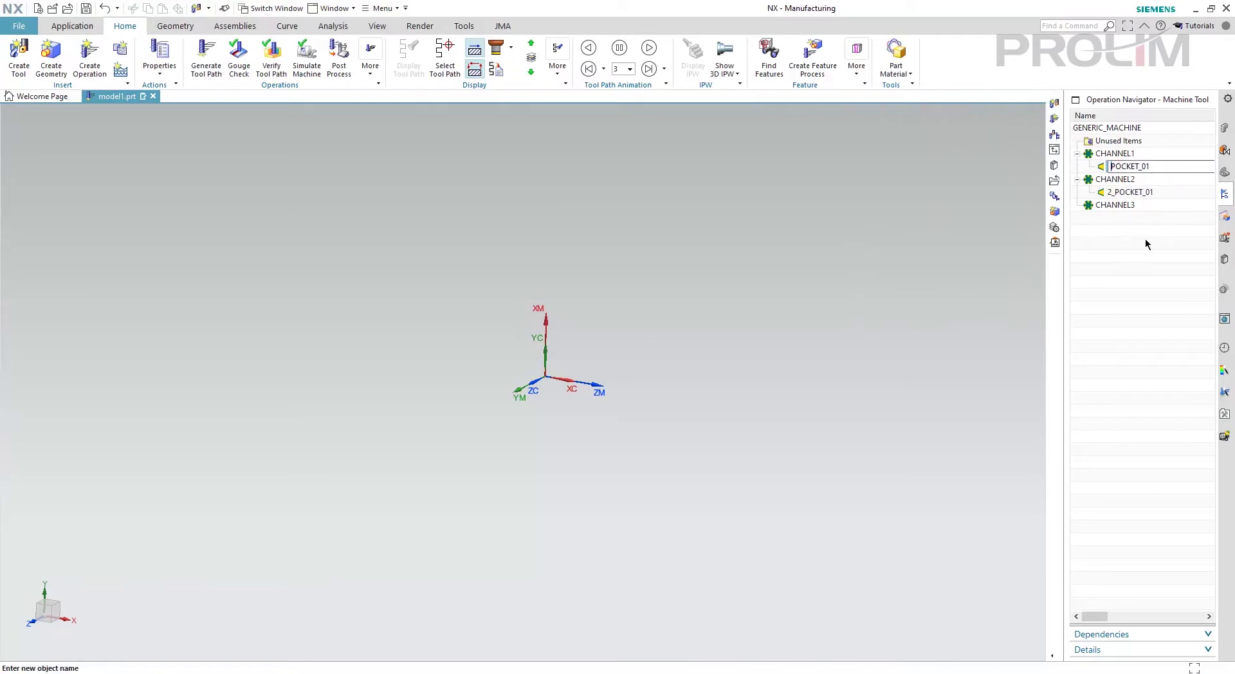
text(1_)
click(1149, 276)
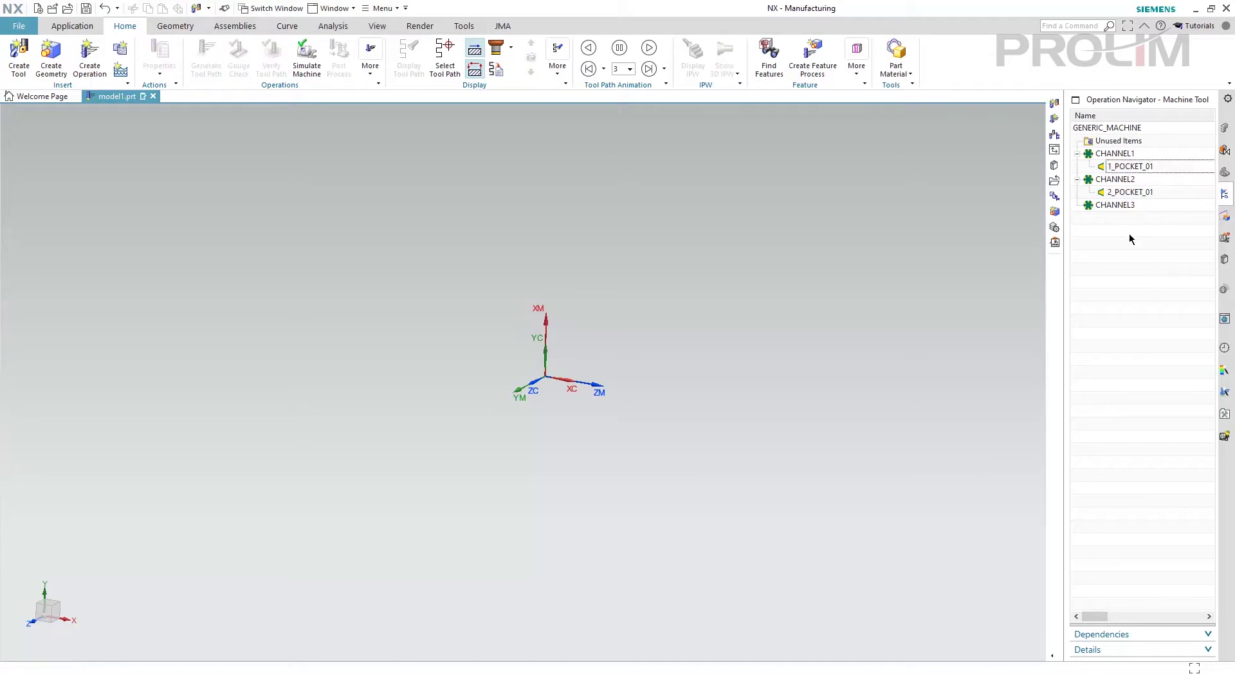
Create a pocket named 3_POCKET_01 under CHANNEL3 and accept its settings.
click(19, 68)
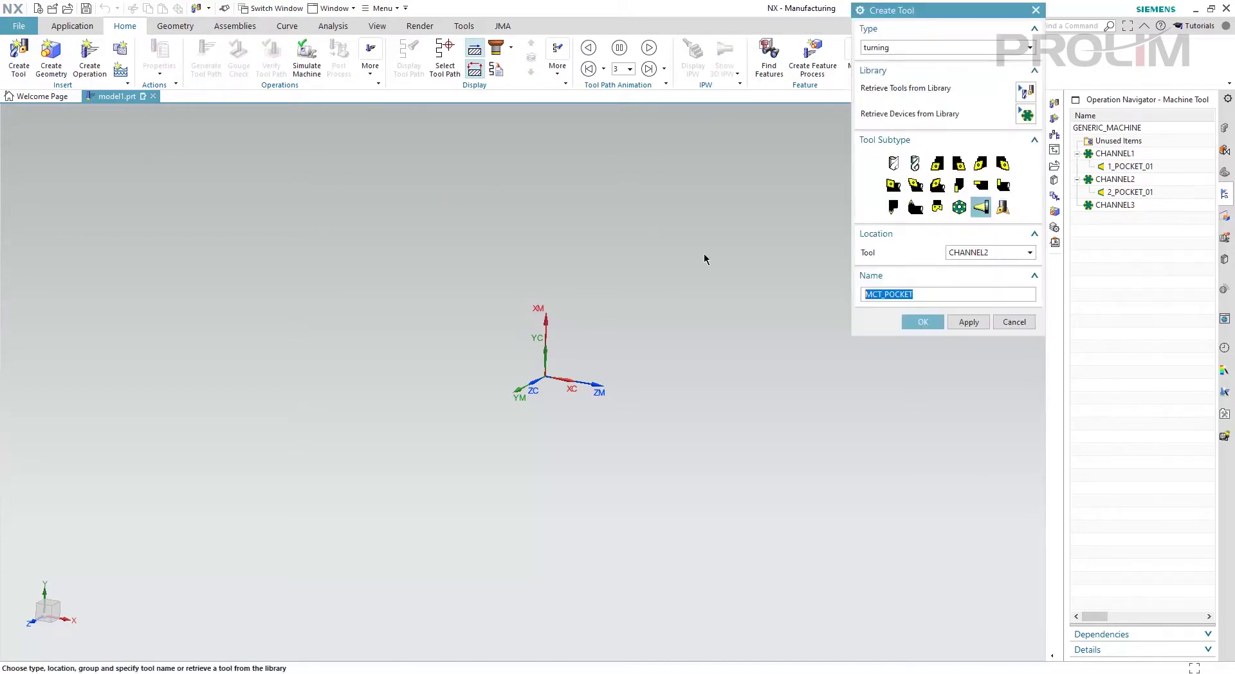
click(1114, 206)
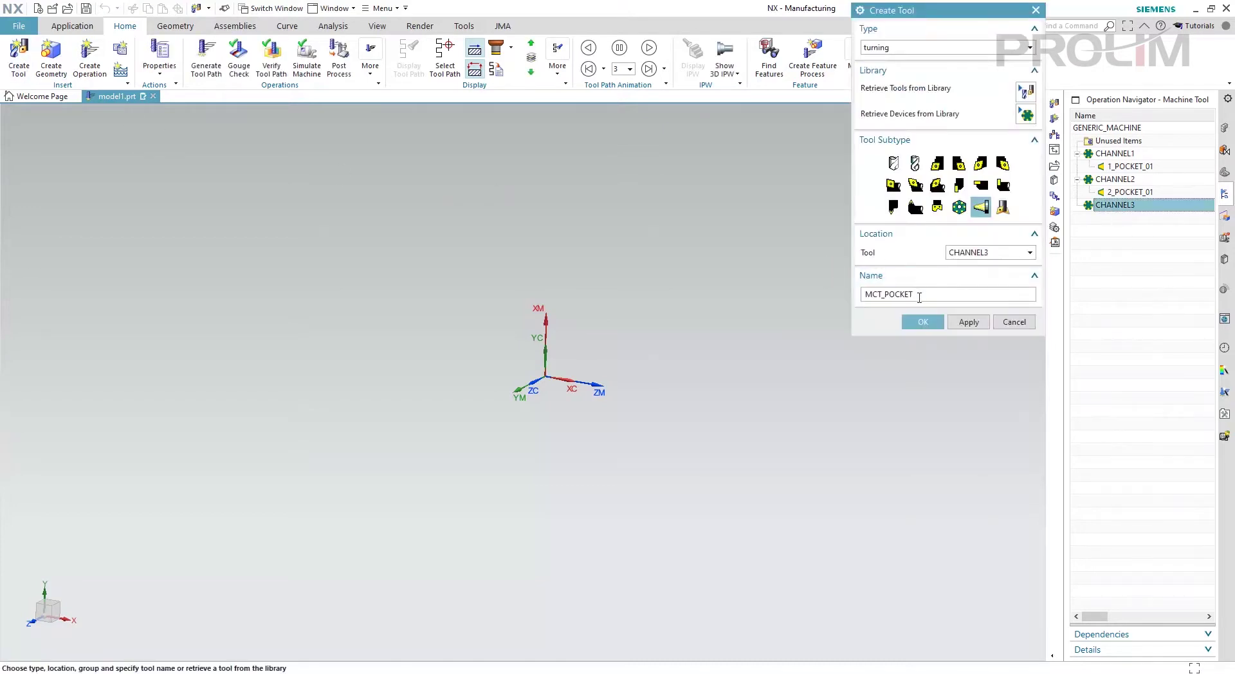
drag(884, 295, 825, 301)
text(3)
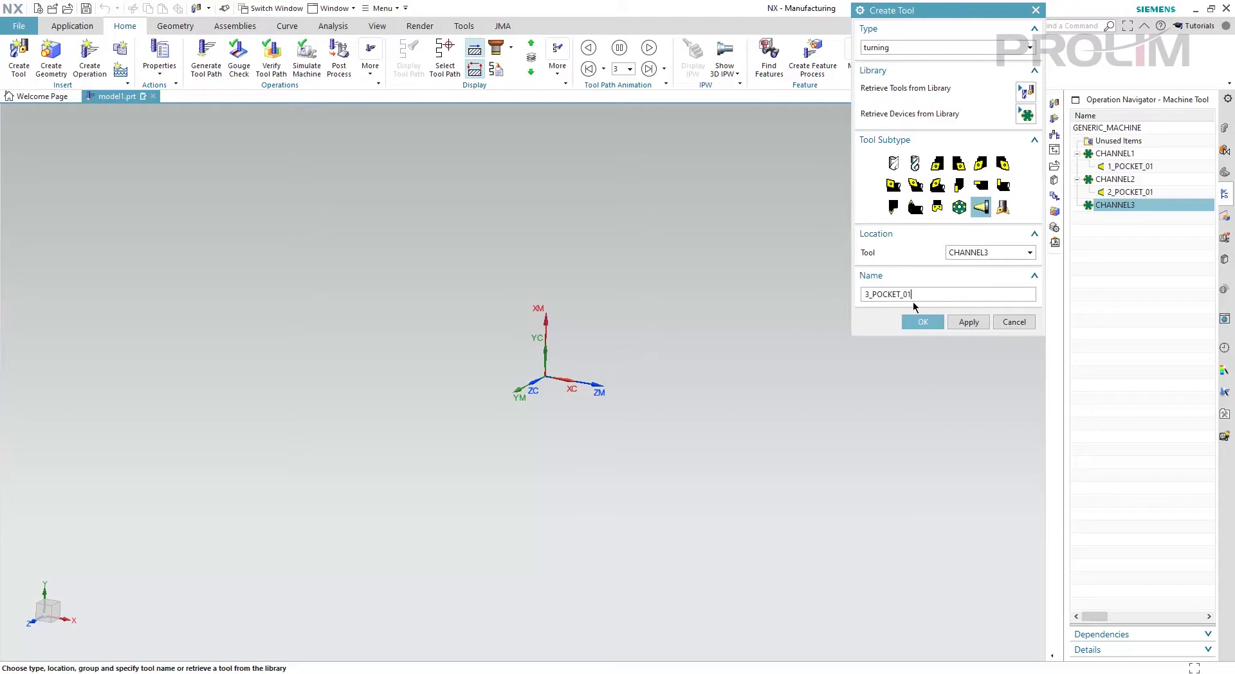
click(964, 323)
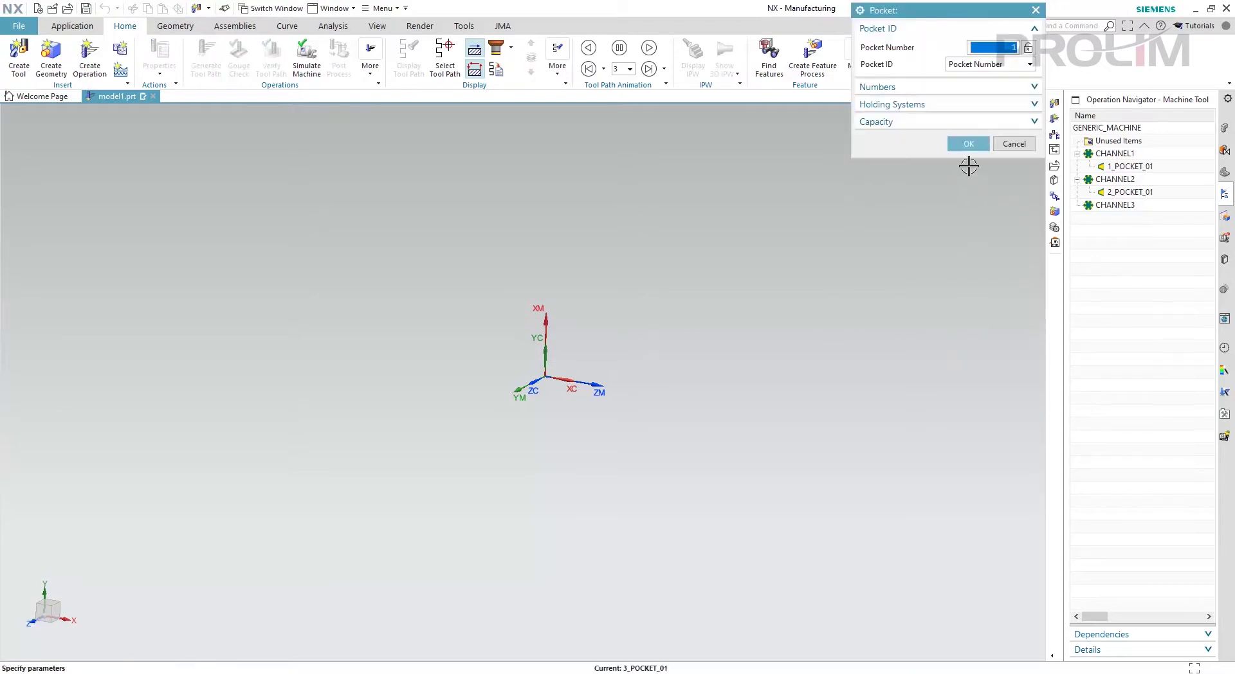
click(965, 142)
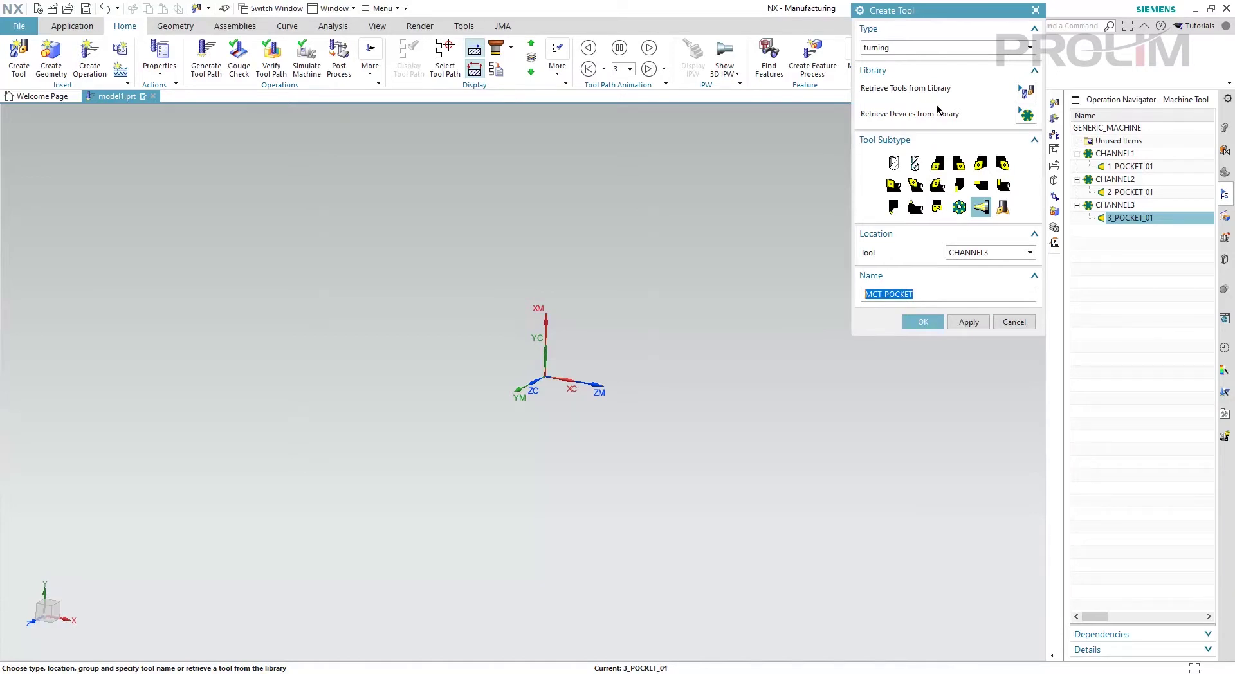
Mount a mill_planar tool MILL (30 mm diameter, 75 length) in pocket 1_POCKET_01.
click(917, 46)
click(922, 63)
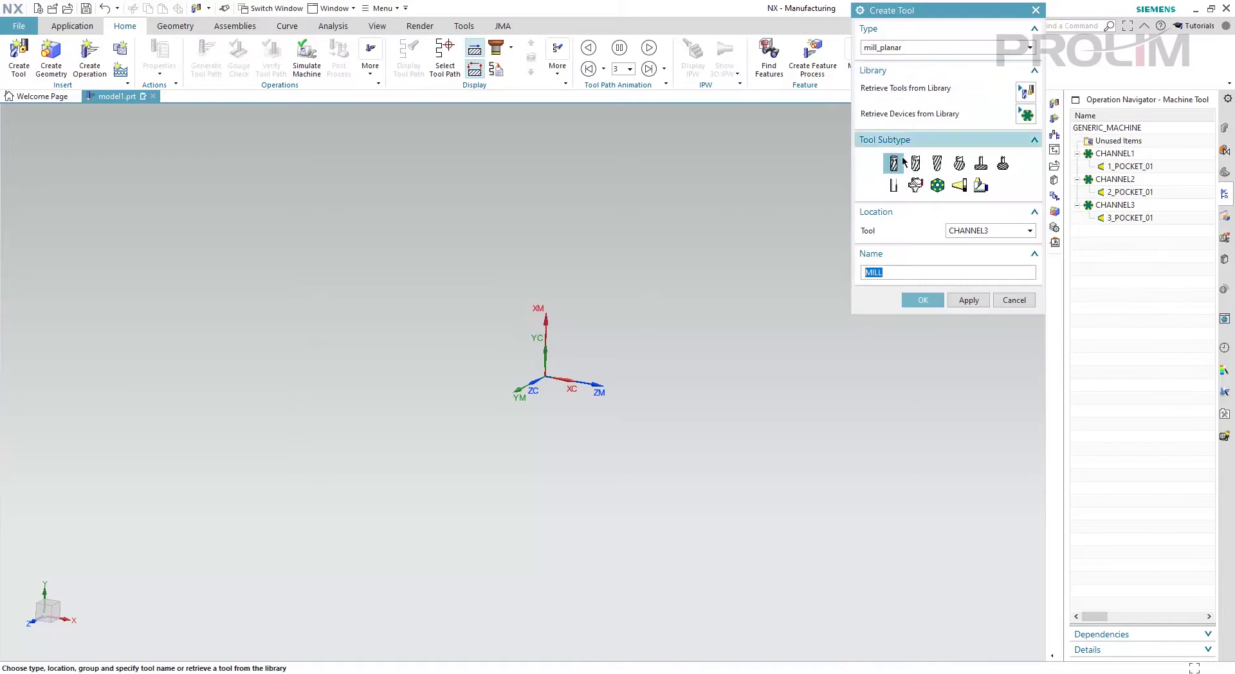
click(1129, 167)
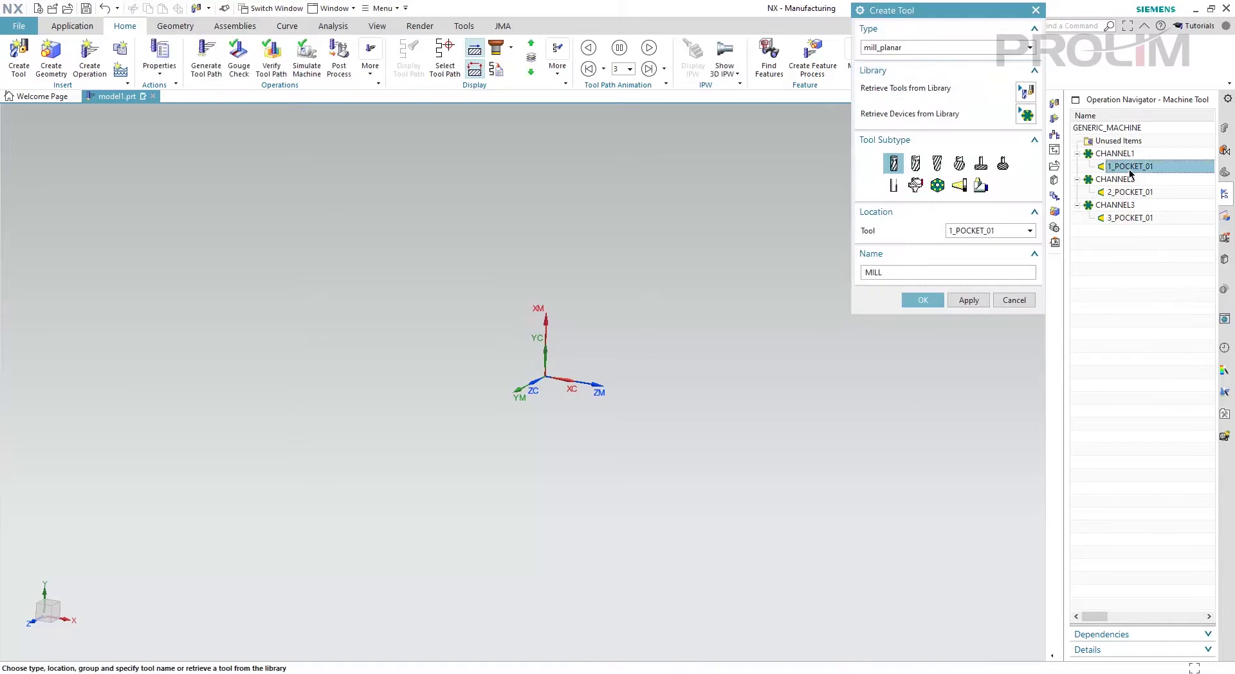
click(968, 300)
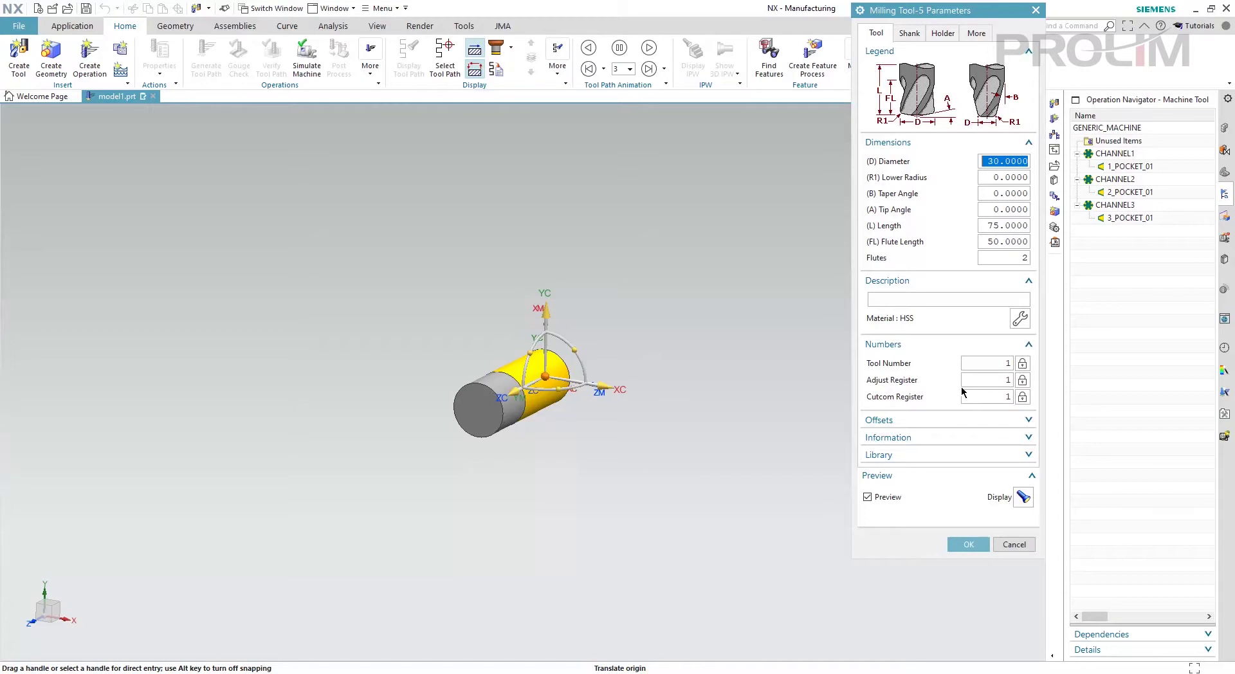
click(967, 544)
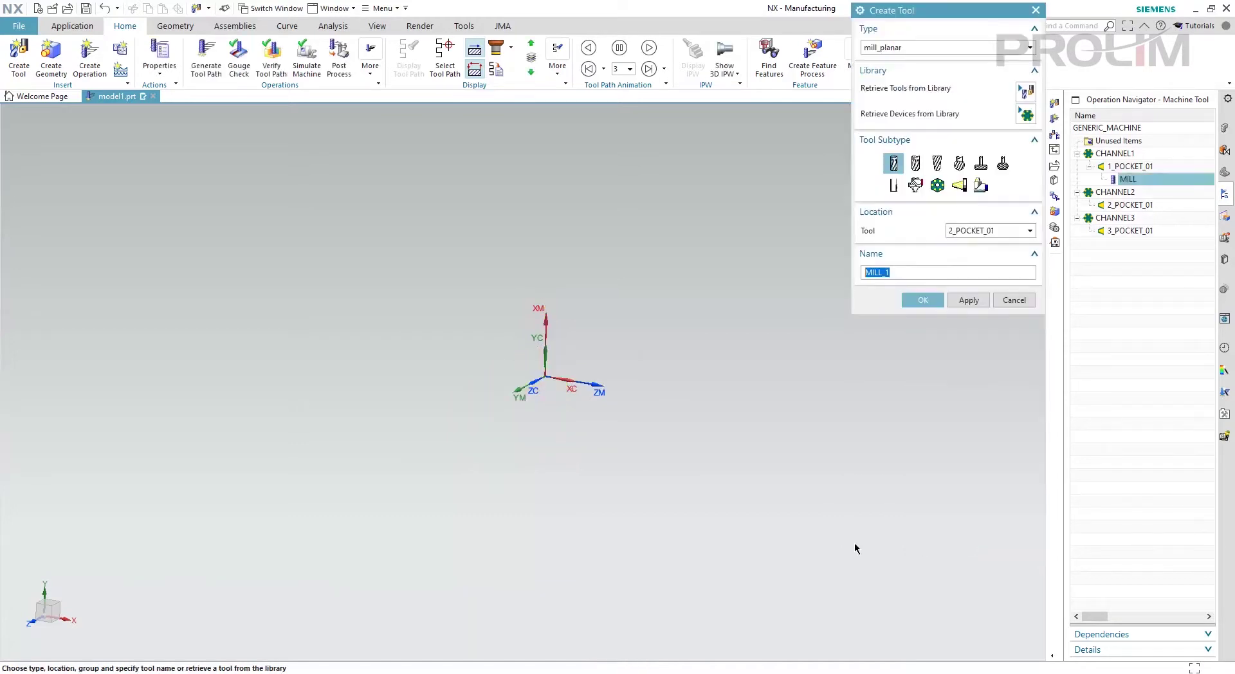
click(1010, 301)
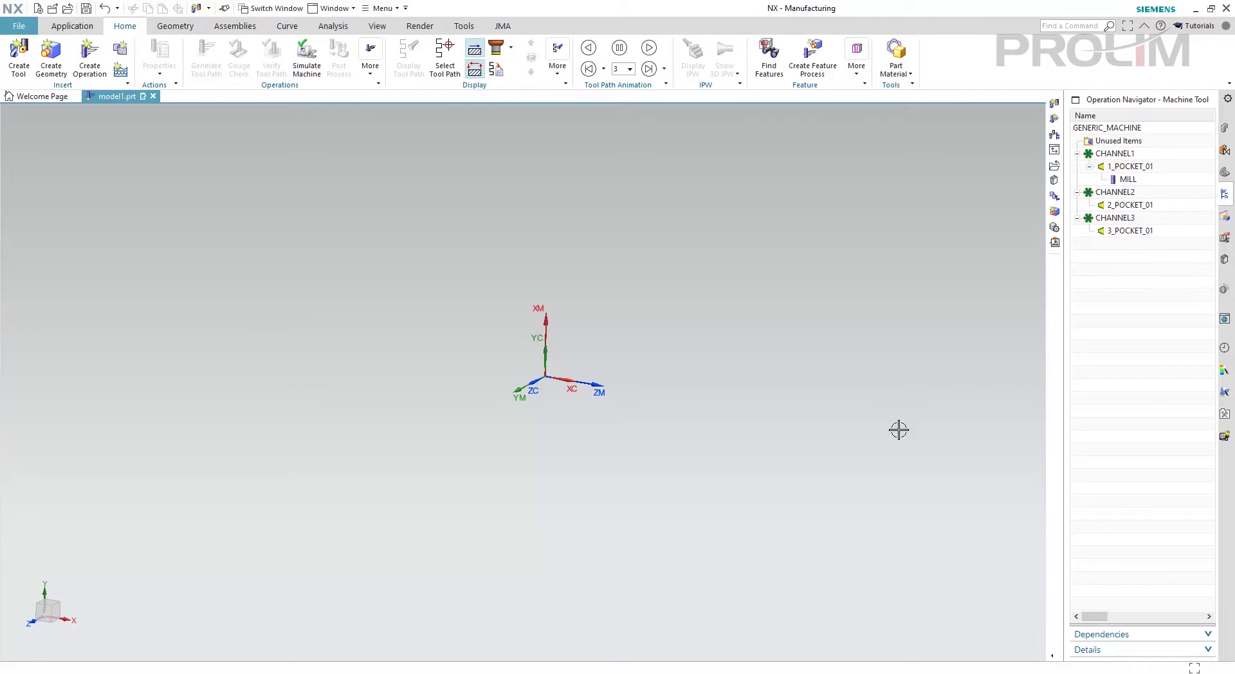
Delete CHANNEL1, CHANNEL2 and CHANNEL3, then edit the GENERIC_MACHINE settings.
right_click(1119, 157)
click(1135, 209)
right_click(1123, 155)
click(1150, 215)
right_click(1136, 157)
click(1153, 212)
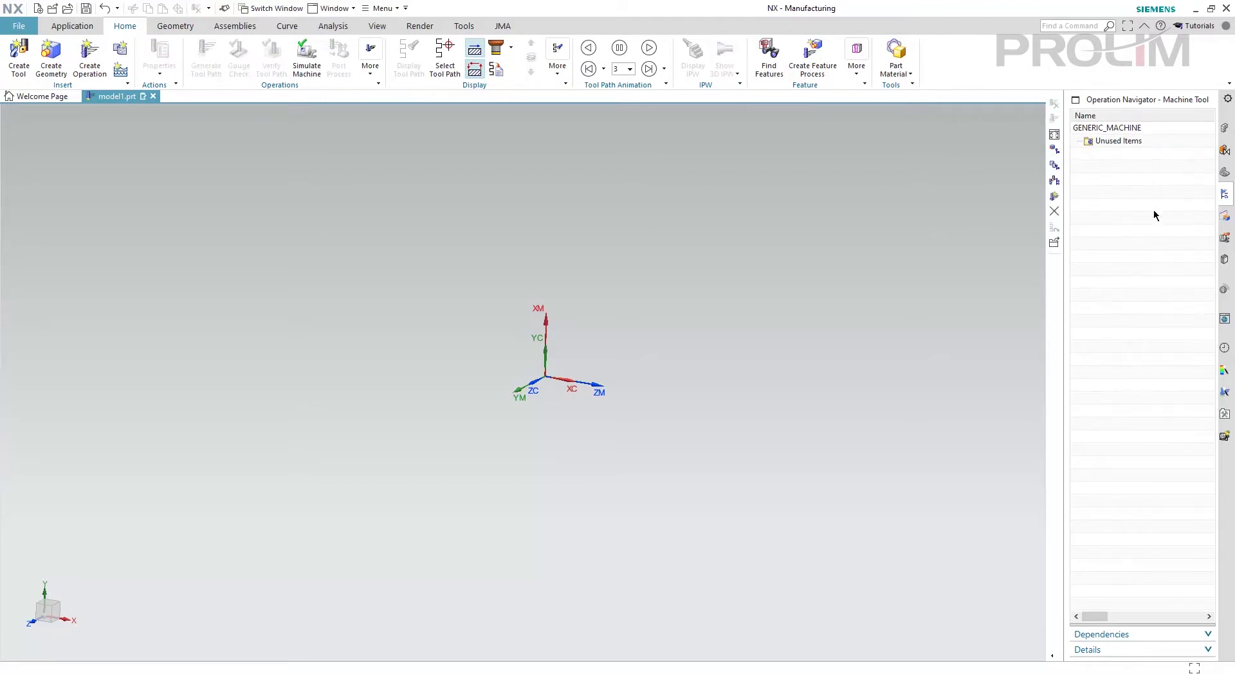
right_click(1125, 128)
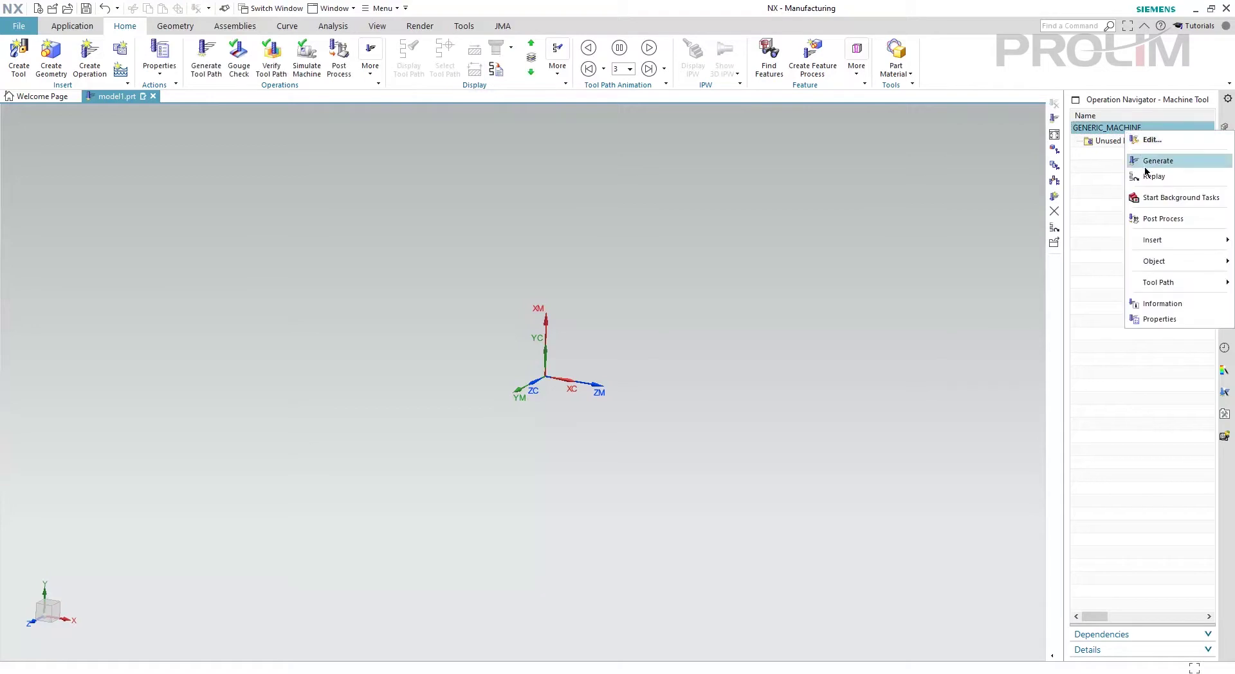
click(1145, 141)
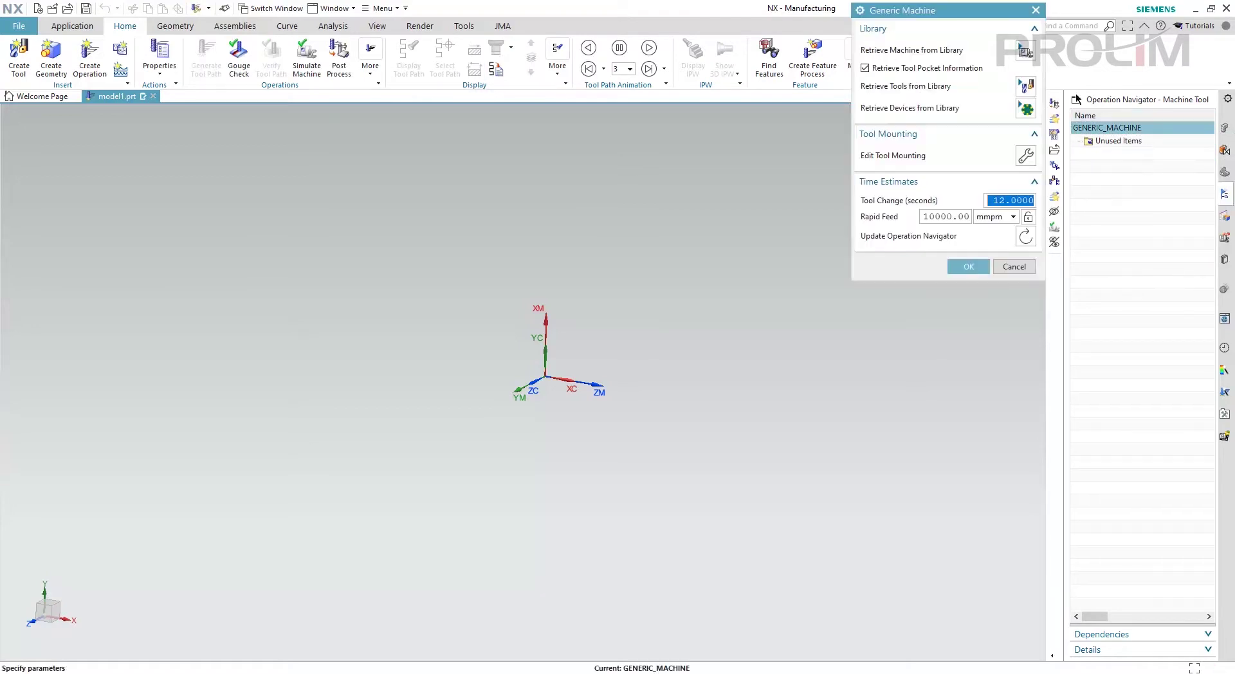
Retrieve the DMG SPRINT 65 linear machine from the library's TURNMILL class.
click(1026, 51)
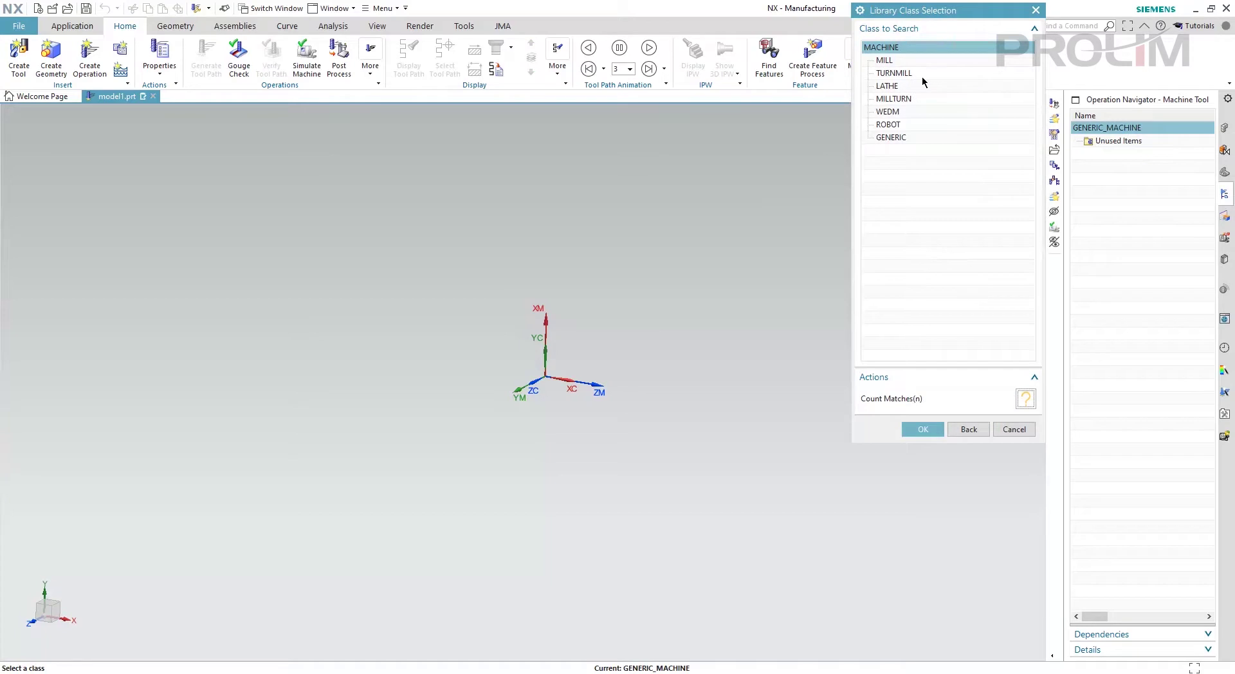
click(890, 62)
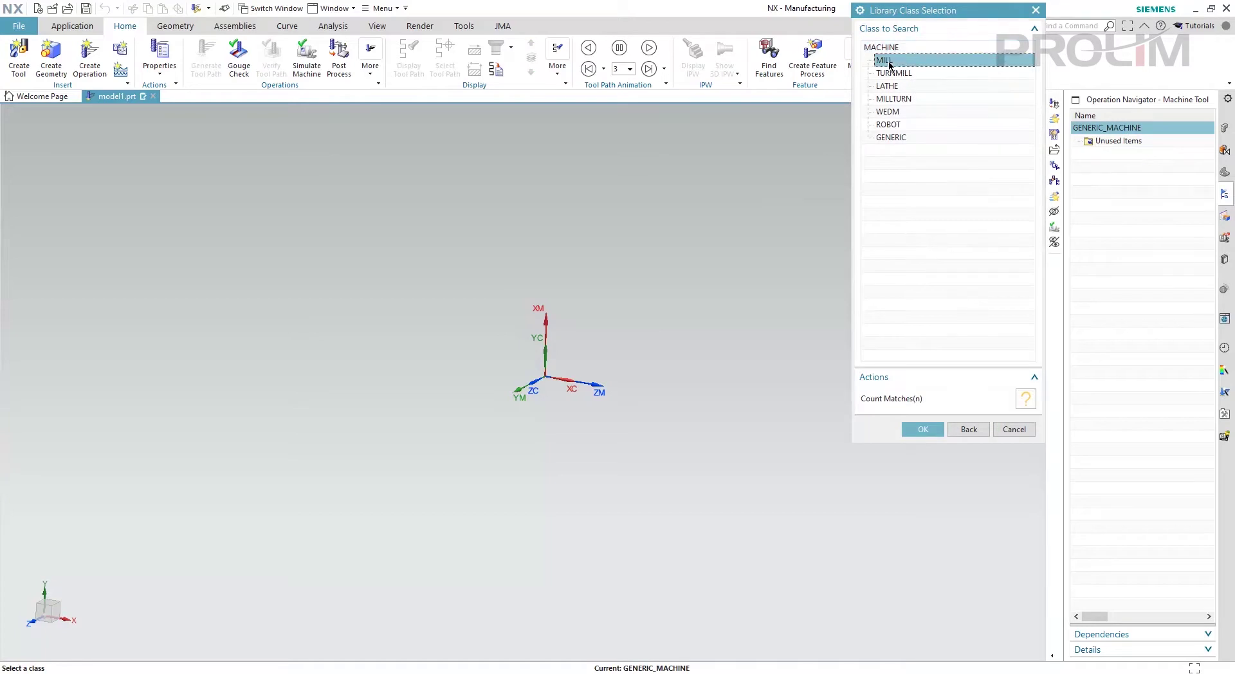
click(893, 73)
click(922, 429)
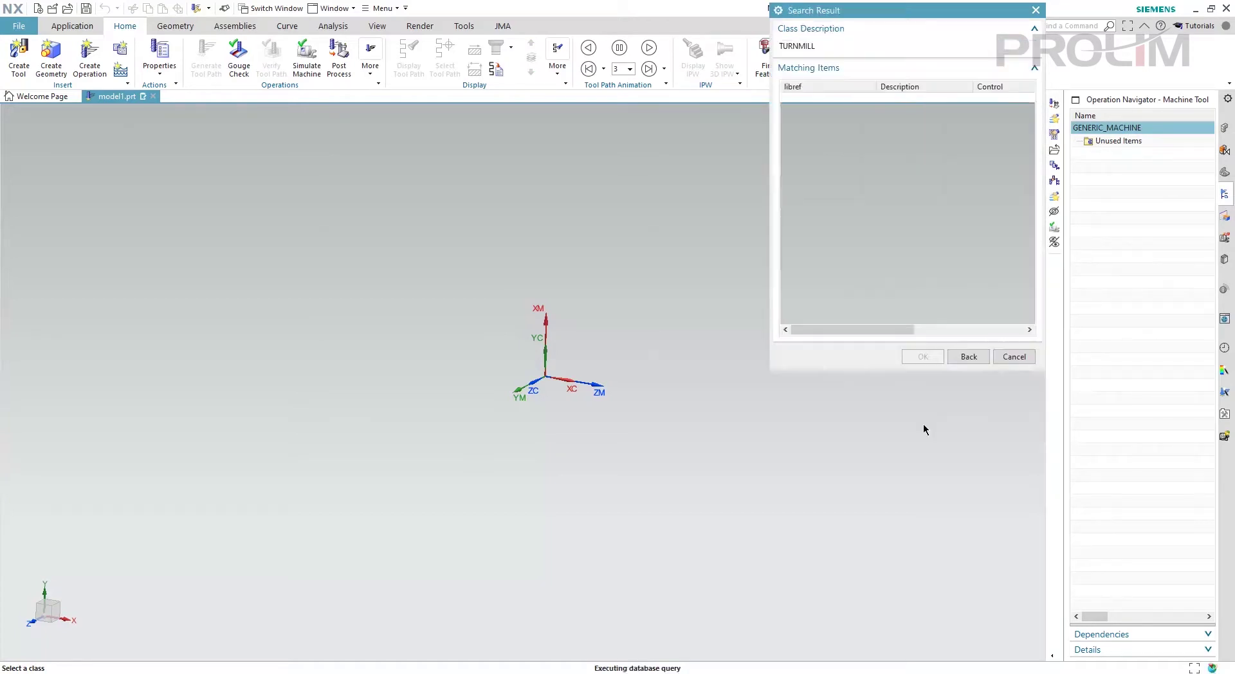
click(839, 99)
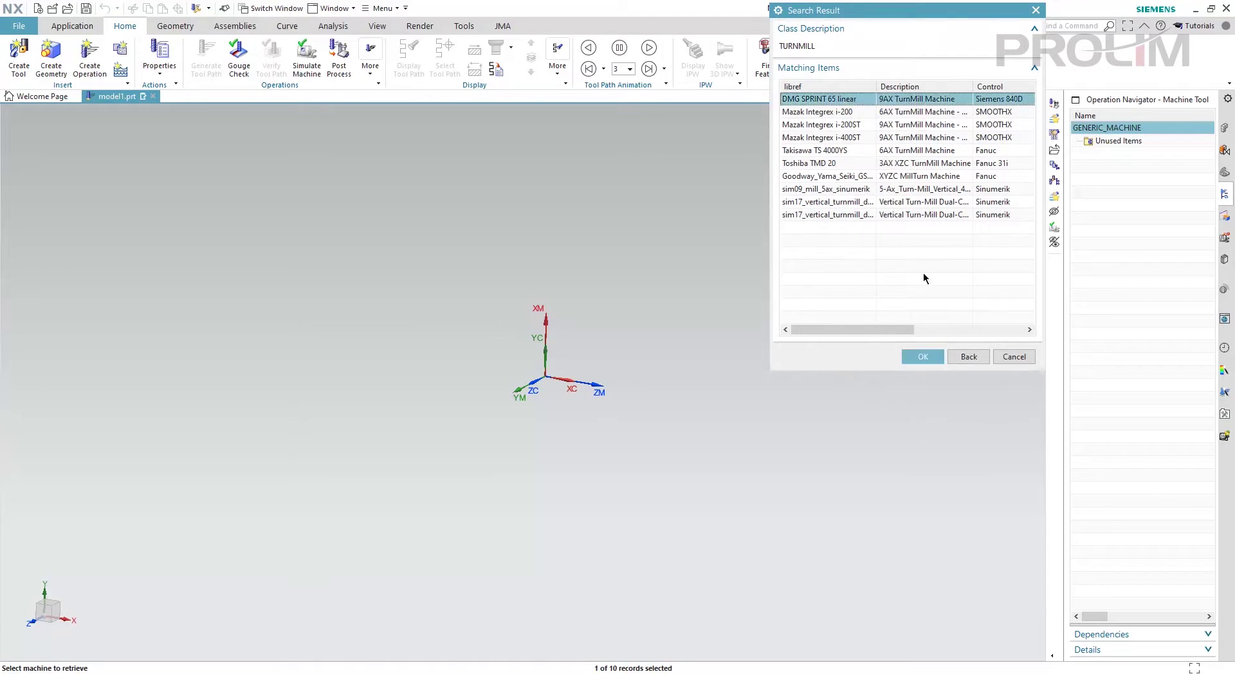
click(936, 361)
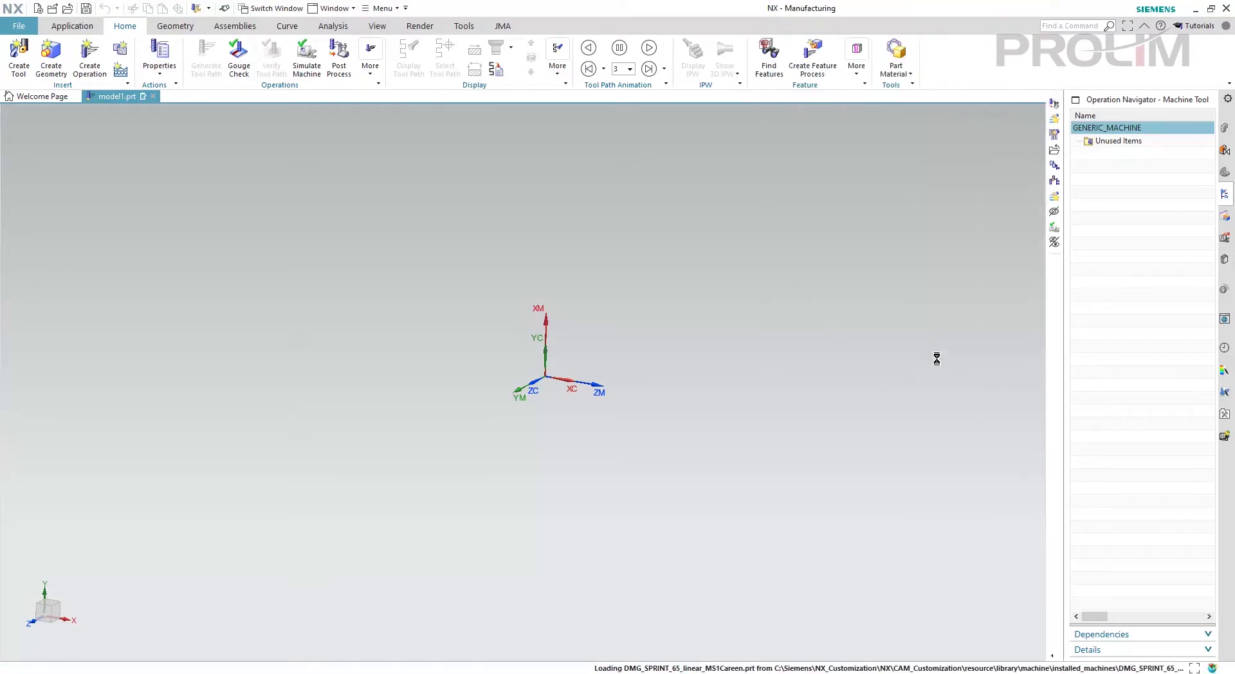
Mount the part via Use Part Mount Junction, rotate it, and accept the 9AX_TURNMILL_MACHINE.
click(967, 48)
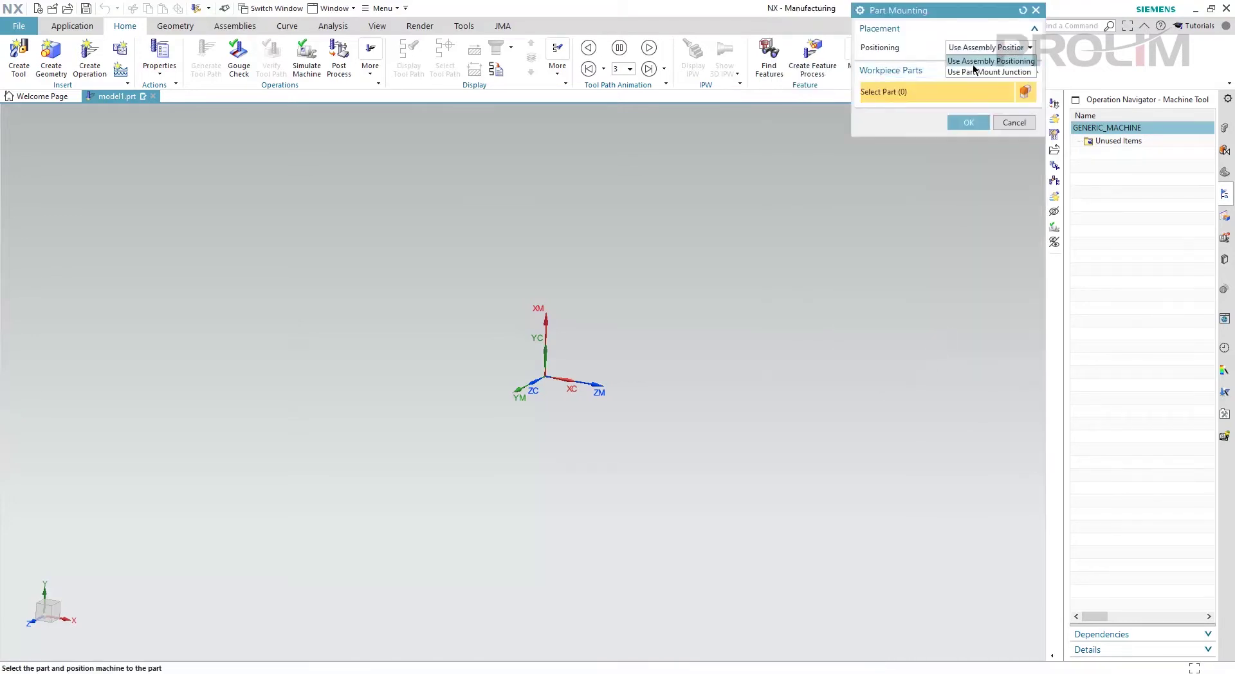
click(974, 66)
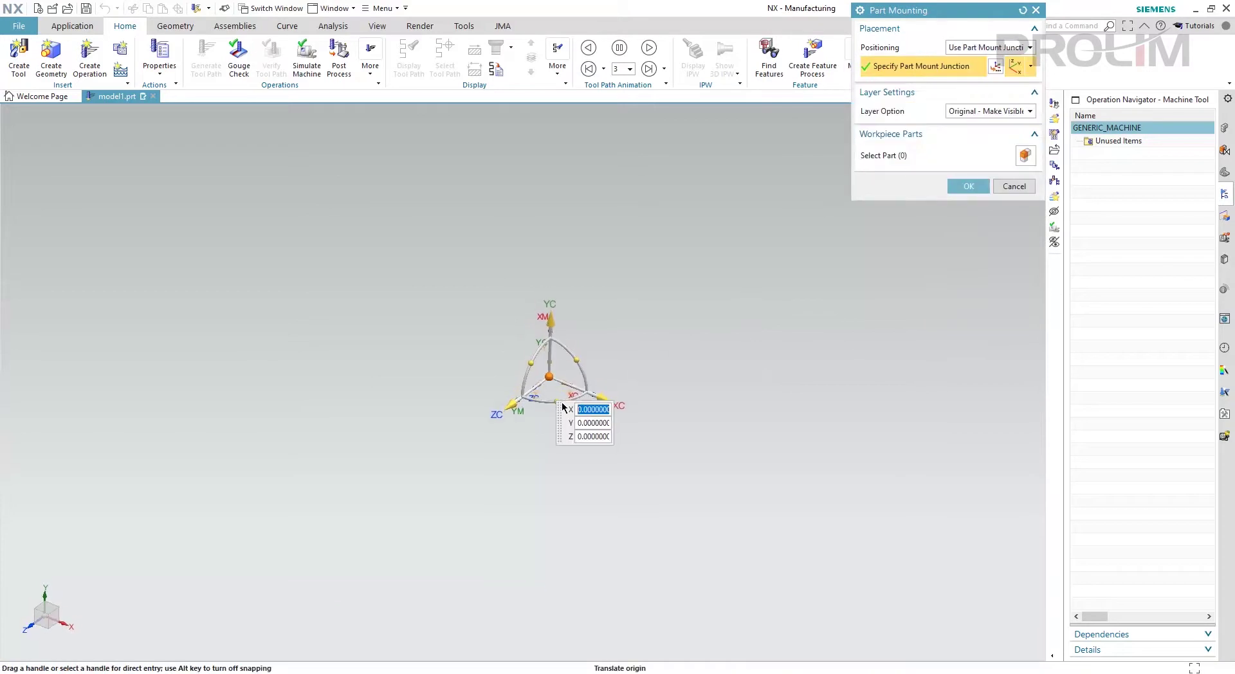
drag(557, 399, 459, 357)
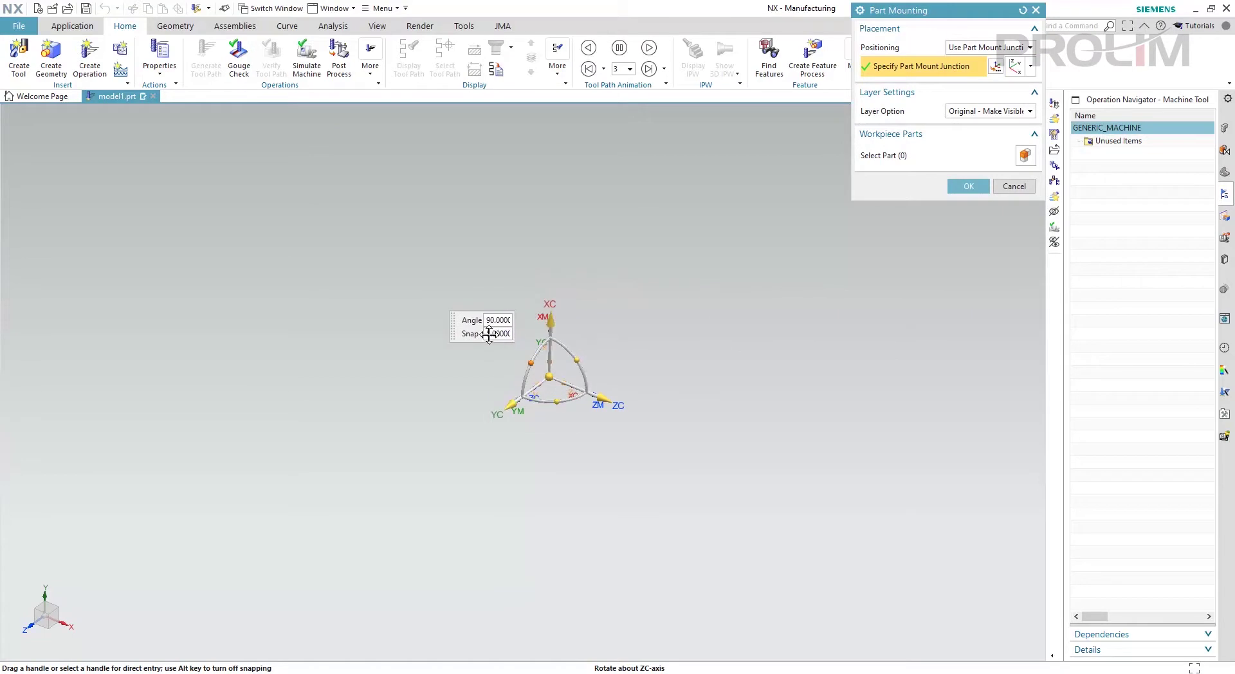
click(968, 187)
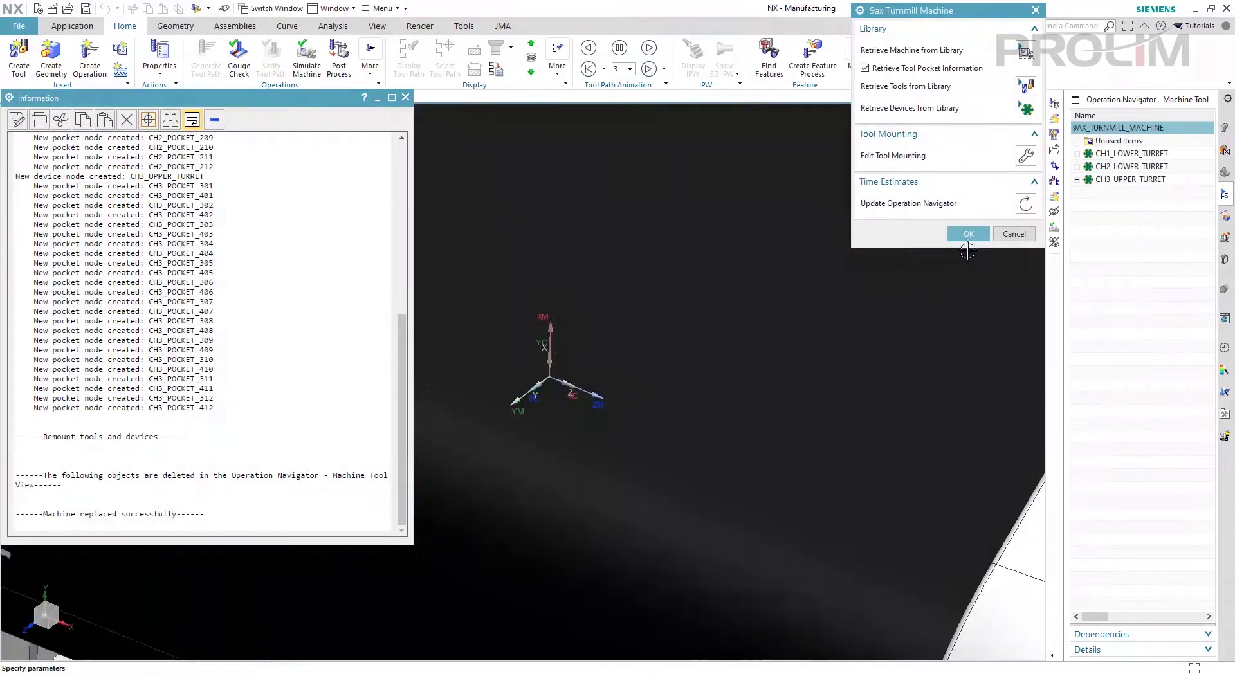
click(968, 232)
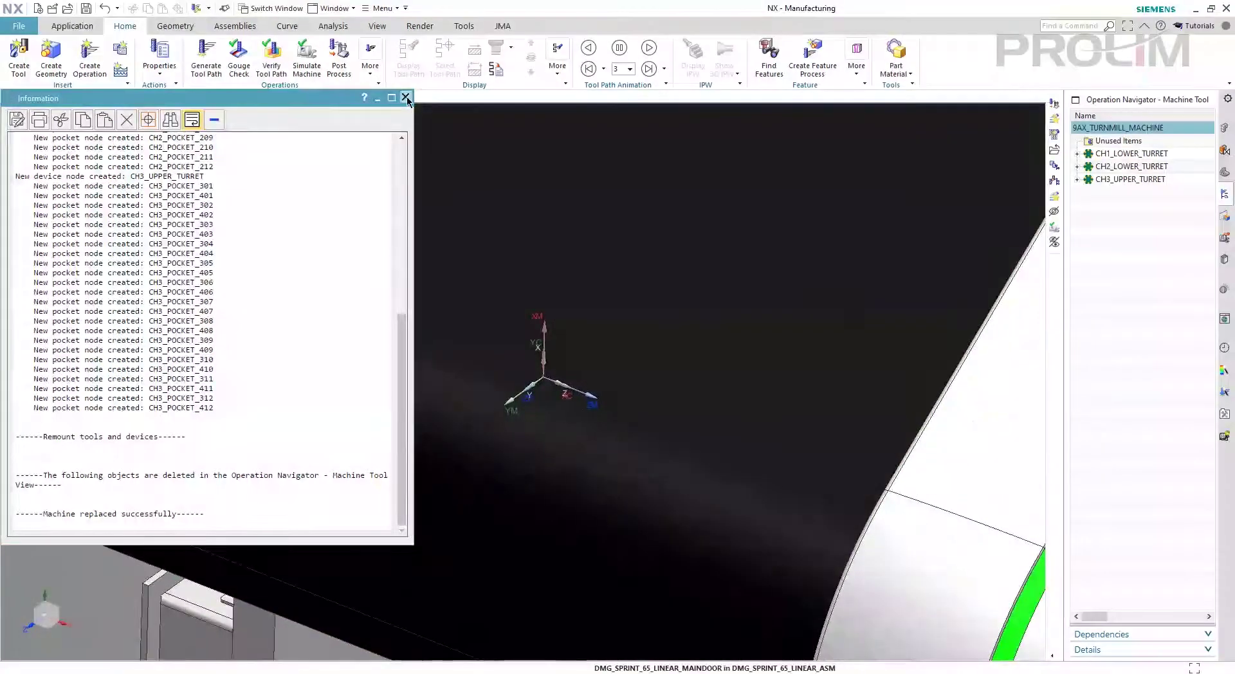
Fit the machine, highlight each of the three turrets, and expand CH1_LOWER_TURRET's pockets.
key(F8)
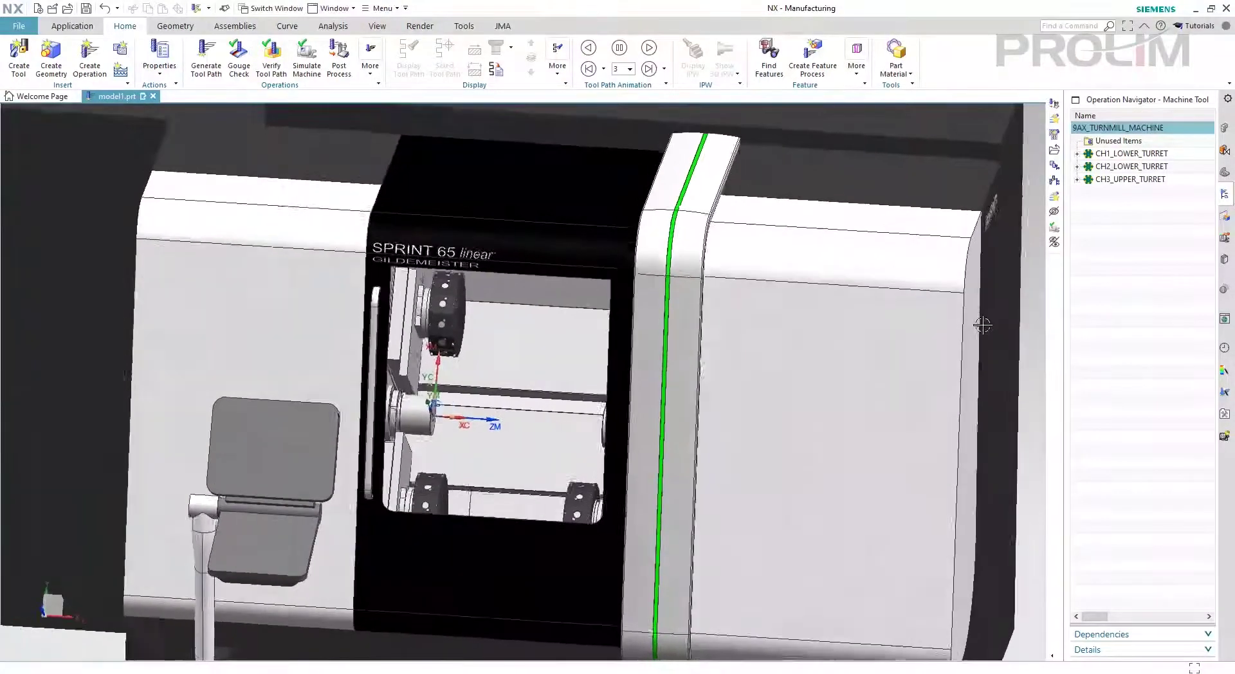
click(1127, 154)
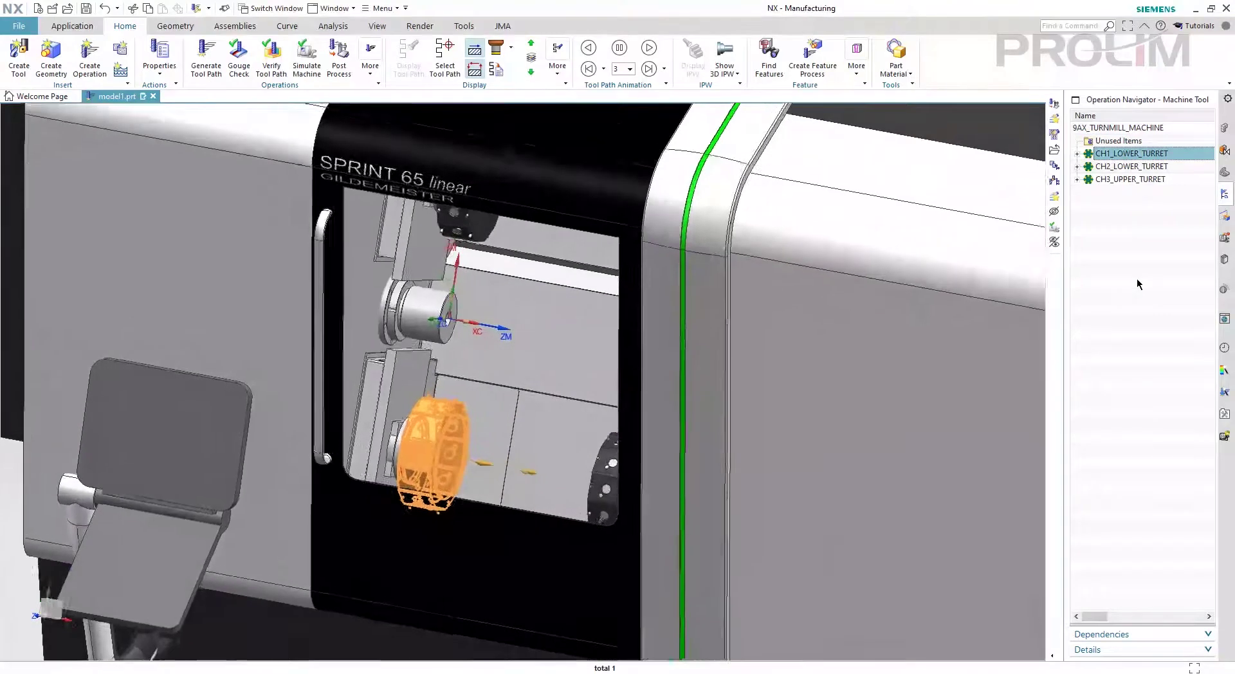
click(1143, 167)
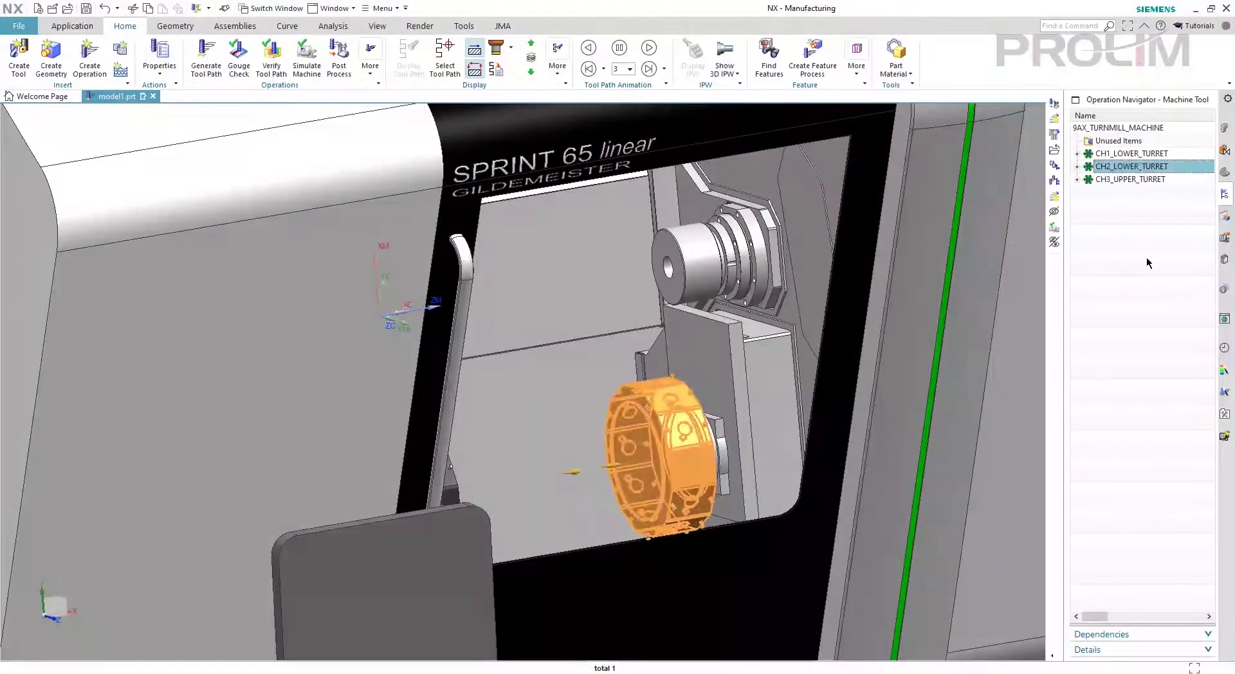
click(1147, 256)
click(1138, 178)
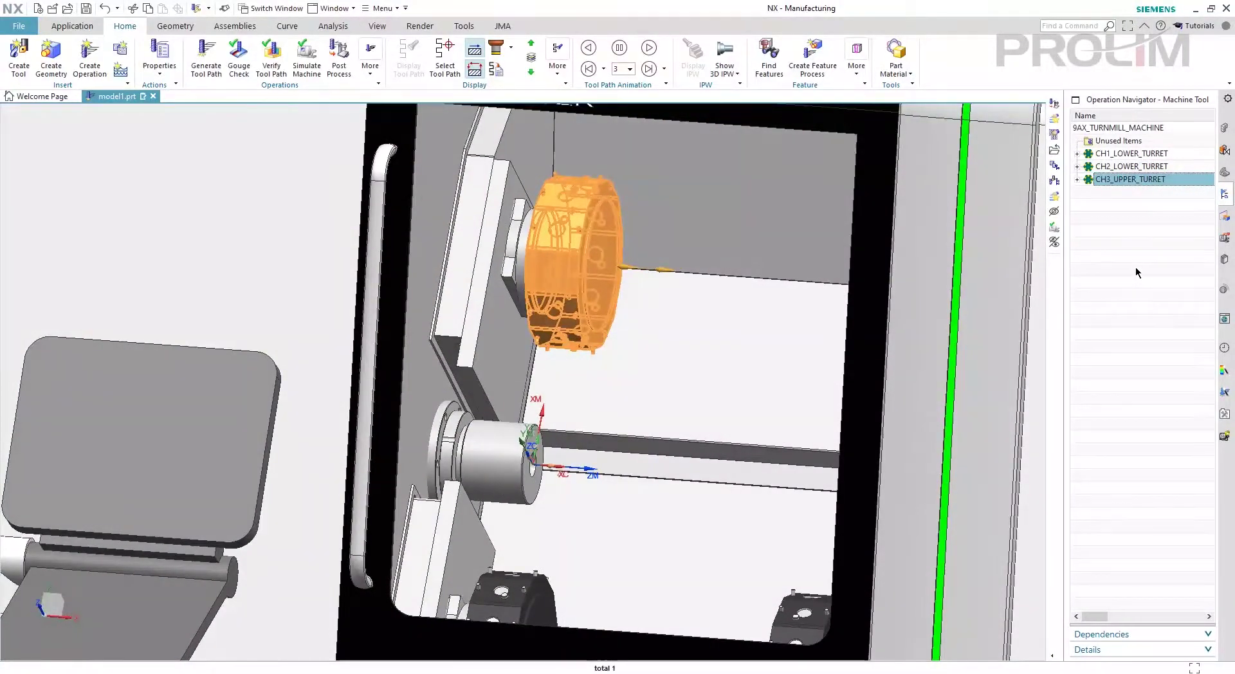
click(1135, 266)
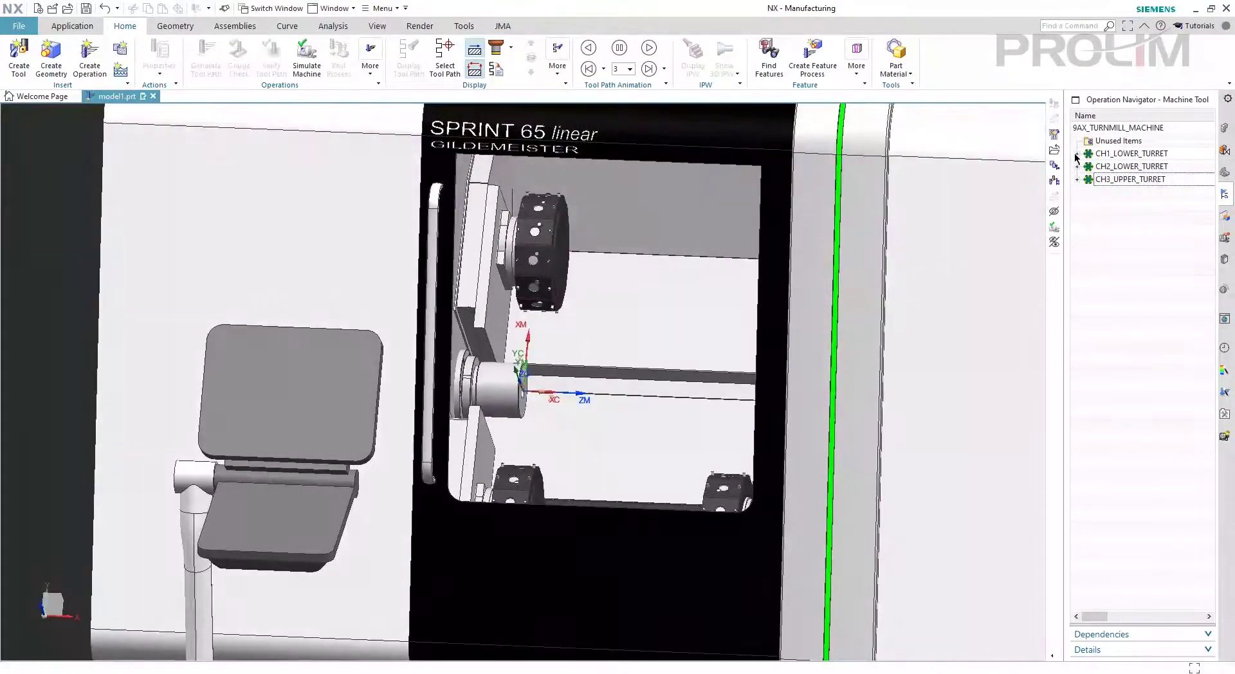
click(1076, 153)
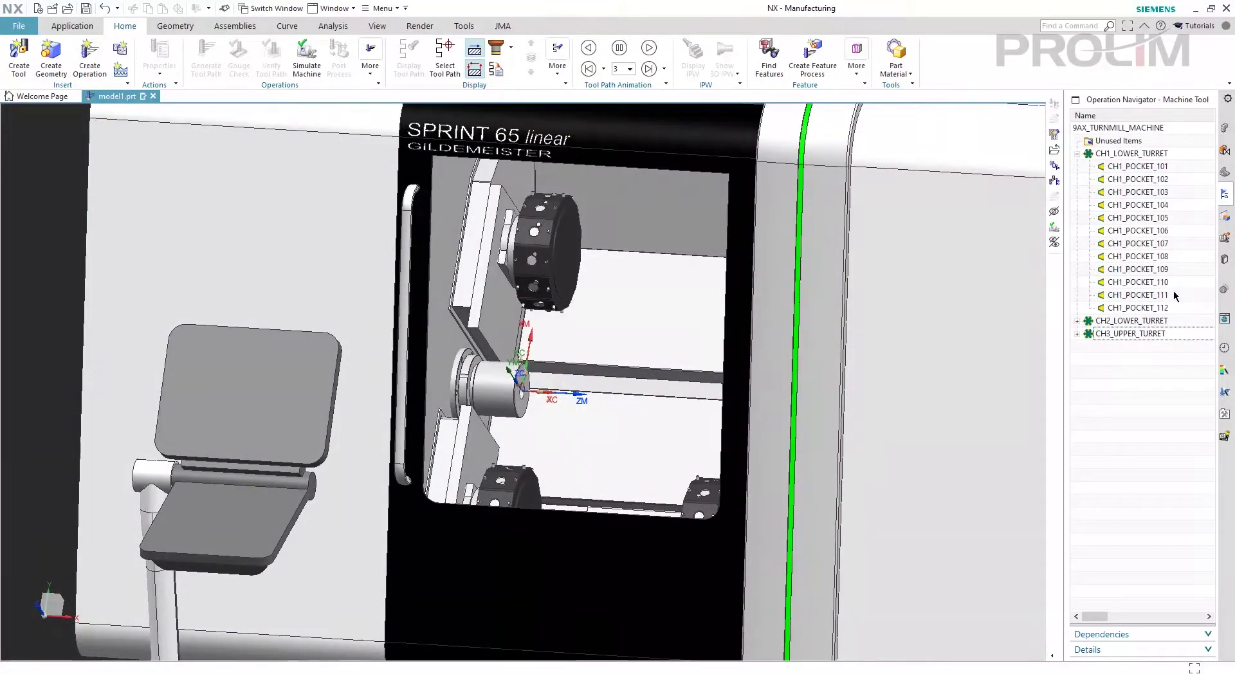
Expand the pocket lists of CH2_LOWER_TURRET and CH3_UPPER_TURRET.
click(1077, 321)
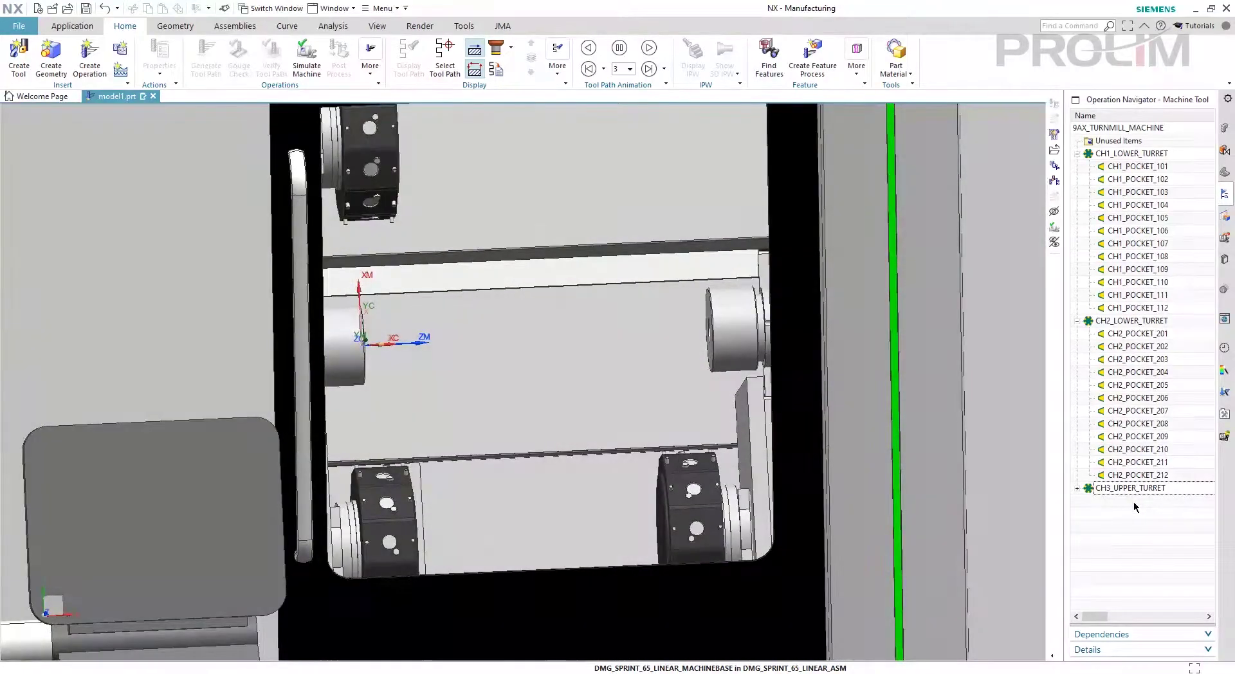
click(1079, 488)
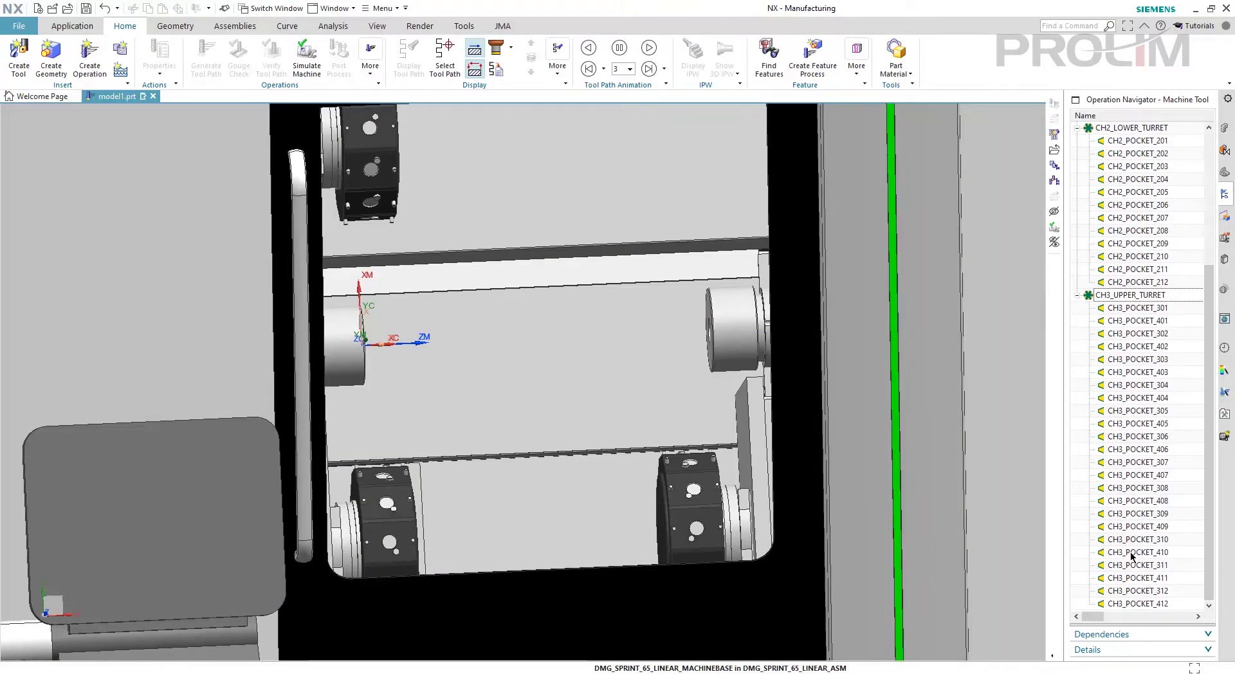
scroll(1135, 444, up, 5)
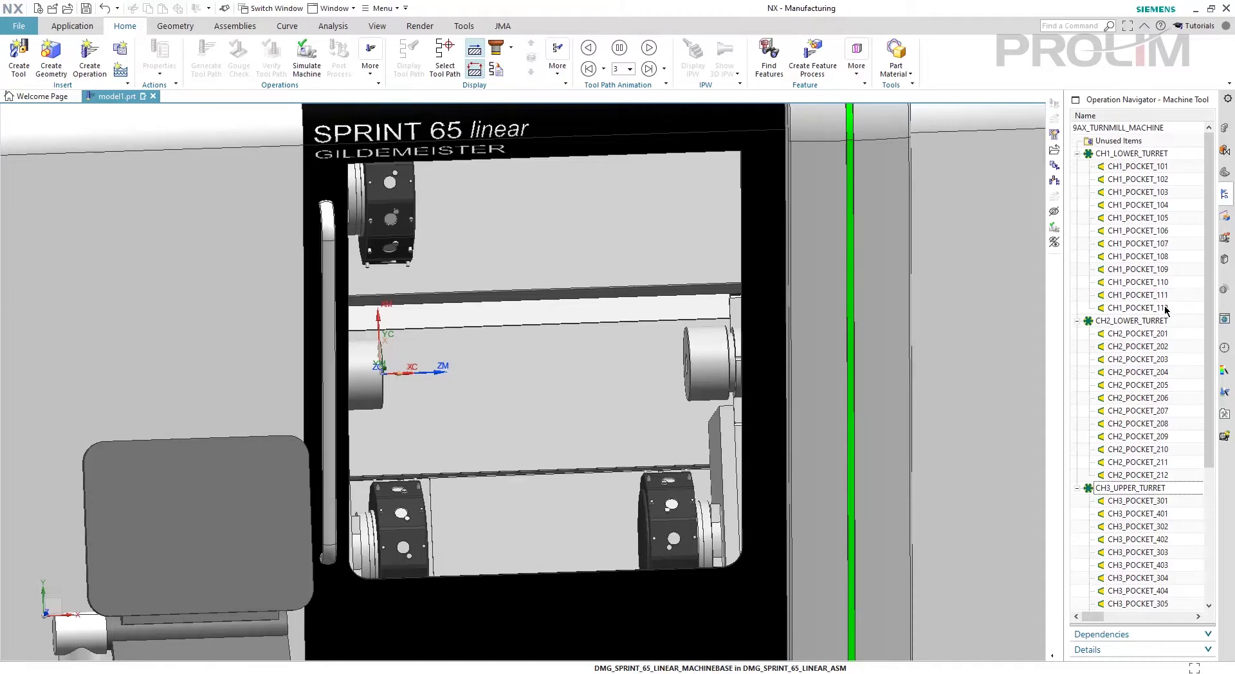
Highlight CH1_LOWER_TURRET and CH2_LOWER_TURRET on the machine, then open CH1_POCKET_101's settings.
click(1125, 154)
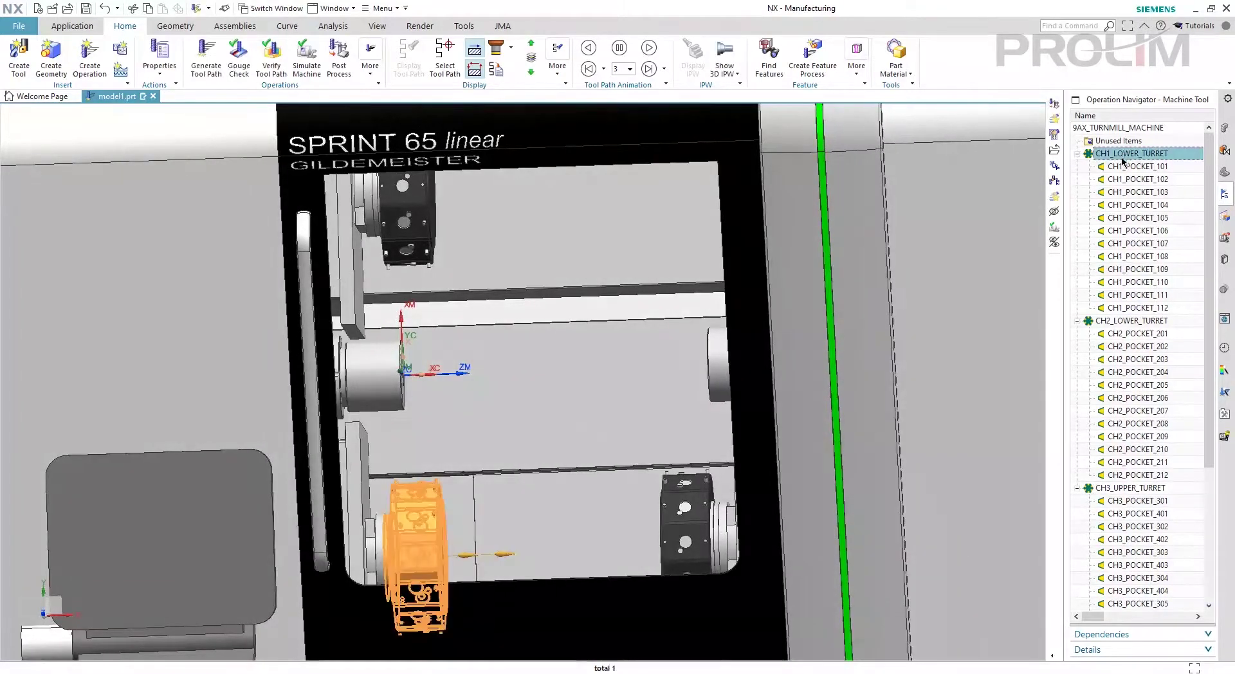
key(Escape)
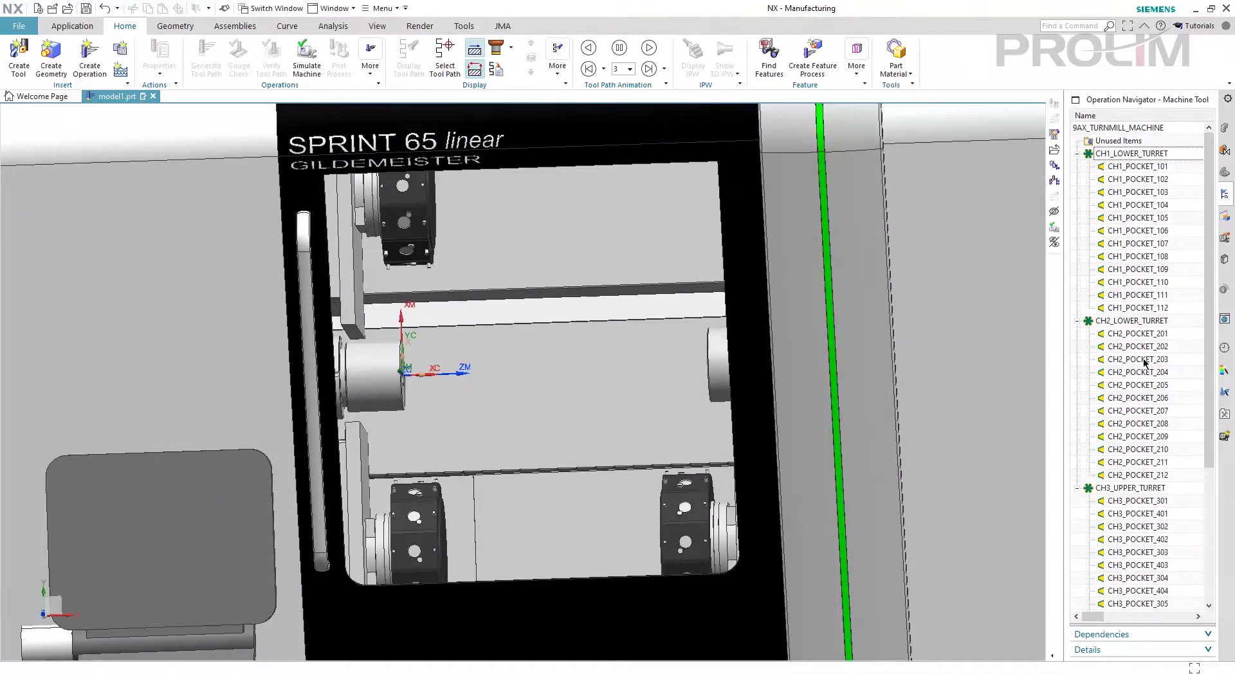
click(1142, 321)
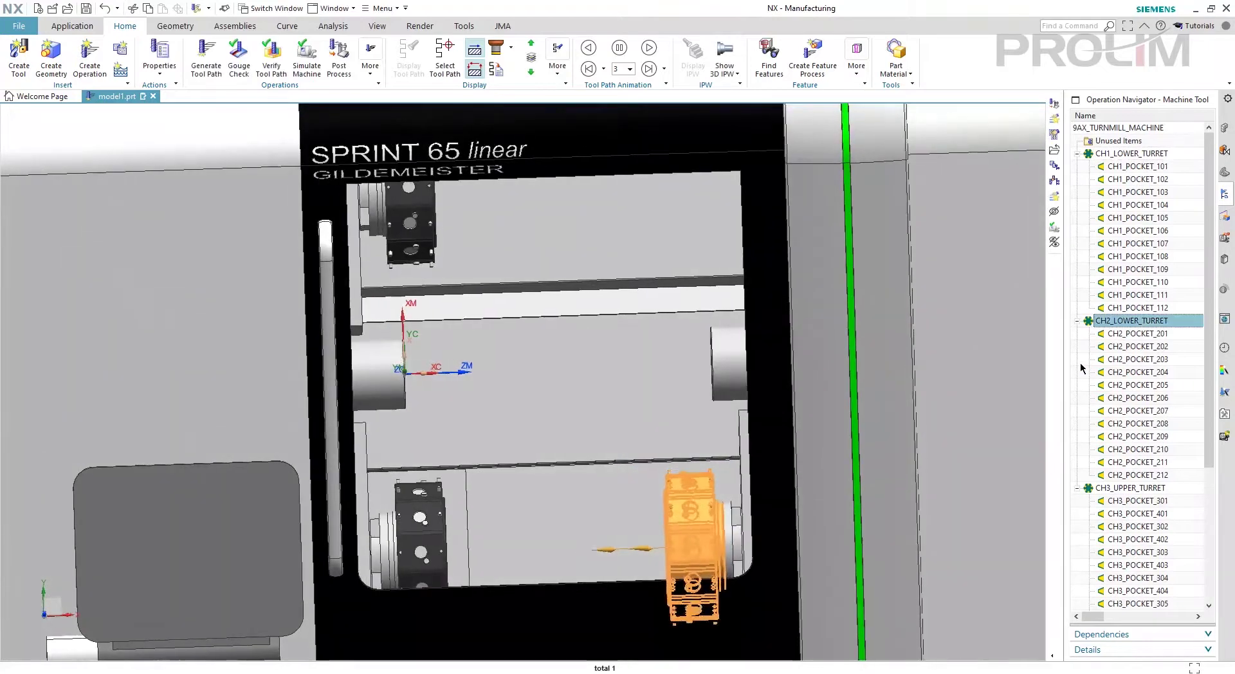
key(Escape)
double_click(1137, 167)
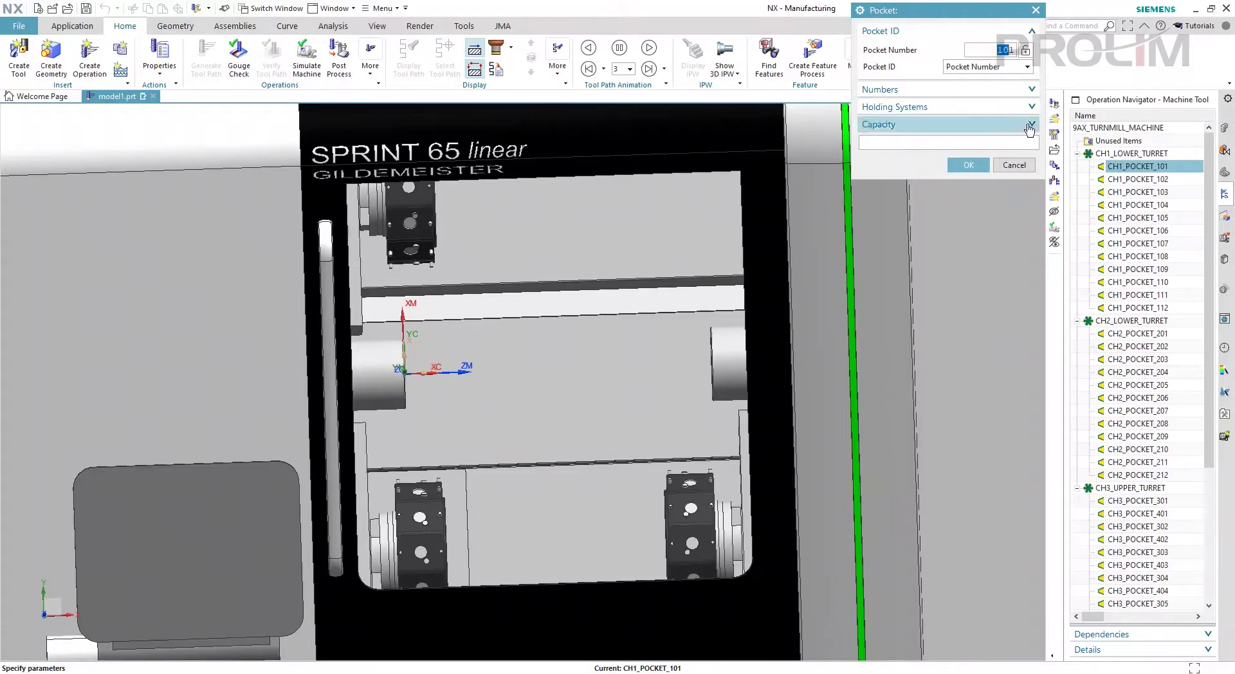
Close the pocket settings, inspect CH2_POCKET_201 without changes, and collapse both lower turrets.
click(1027, 165)
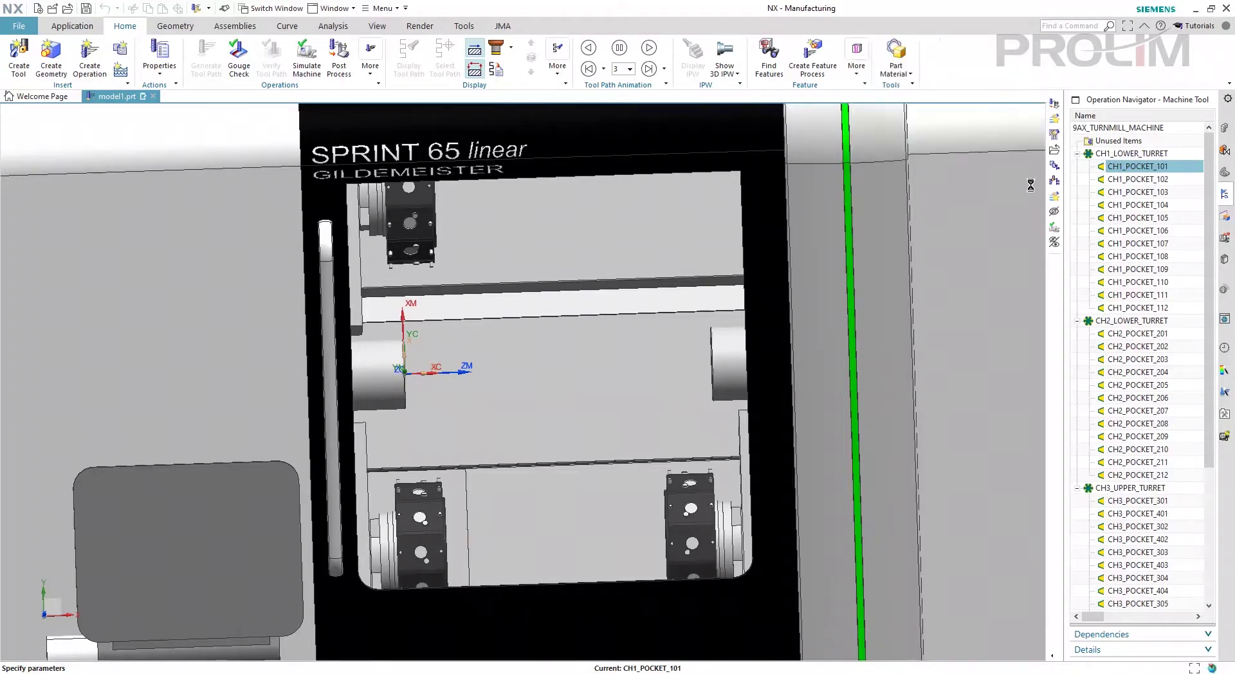
double_click(1136, 334)
click(1014, 165)
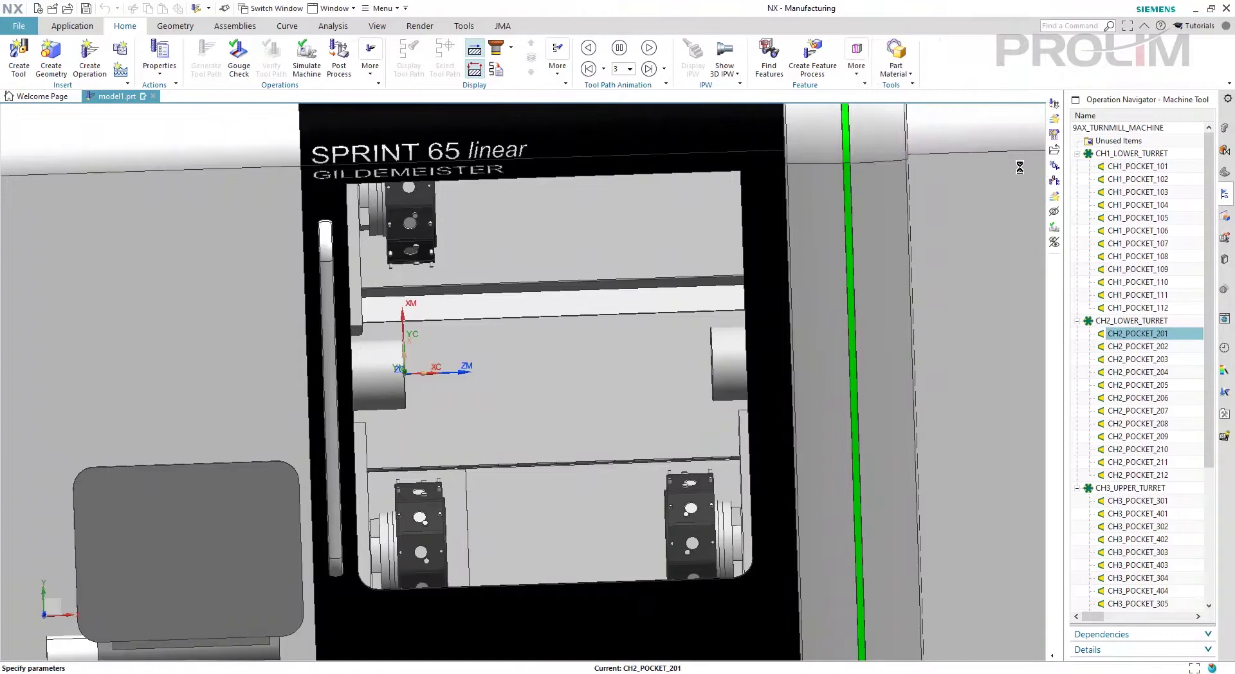
click(1076, 154)
click(1077, 166)
Highlight CH3_UPPER_TURRET and select pockets CH3_POCKET_301, CH3_POCKET_302 and CH3_POCKET_402 in turn.
click(1130, 180)
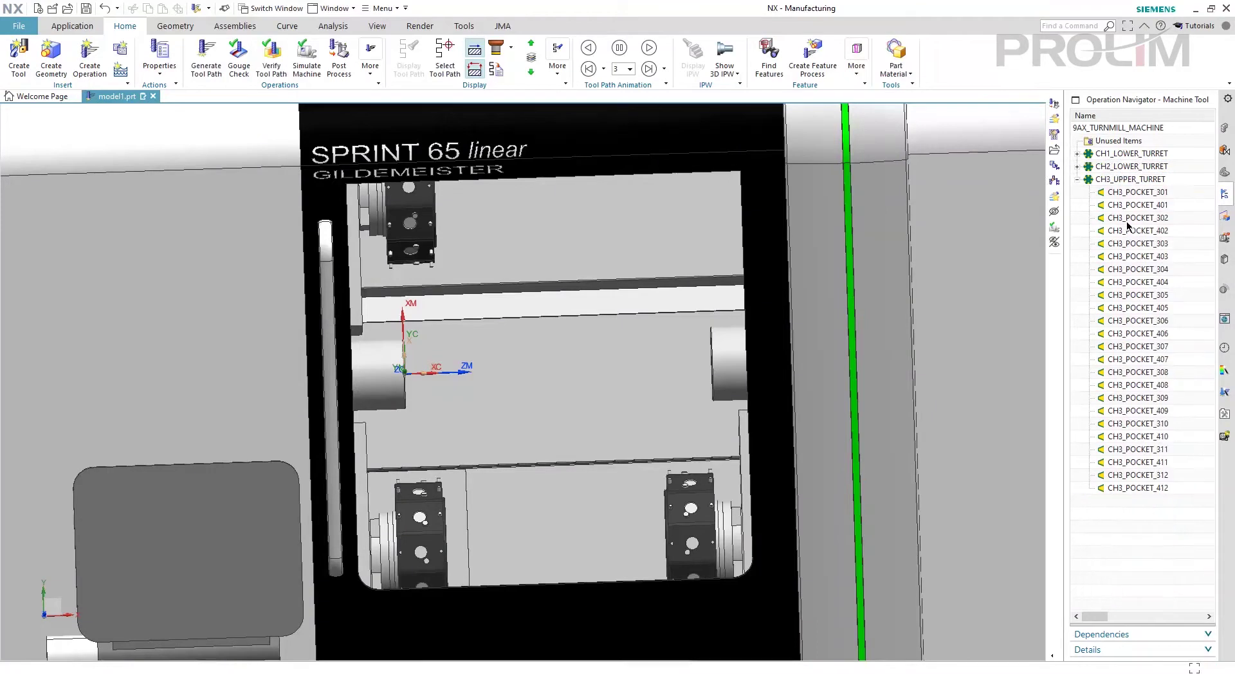
key(Escape)
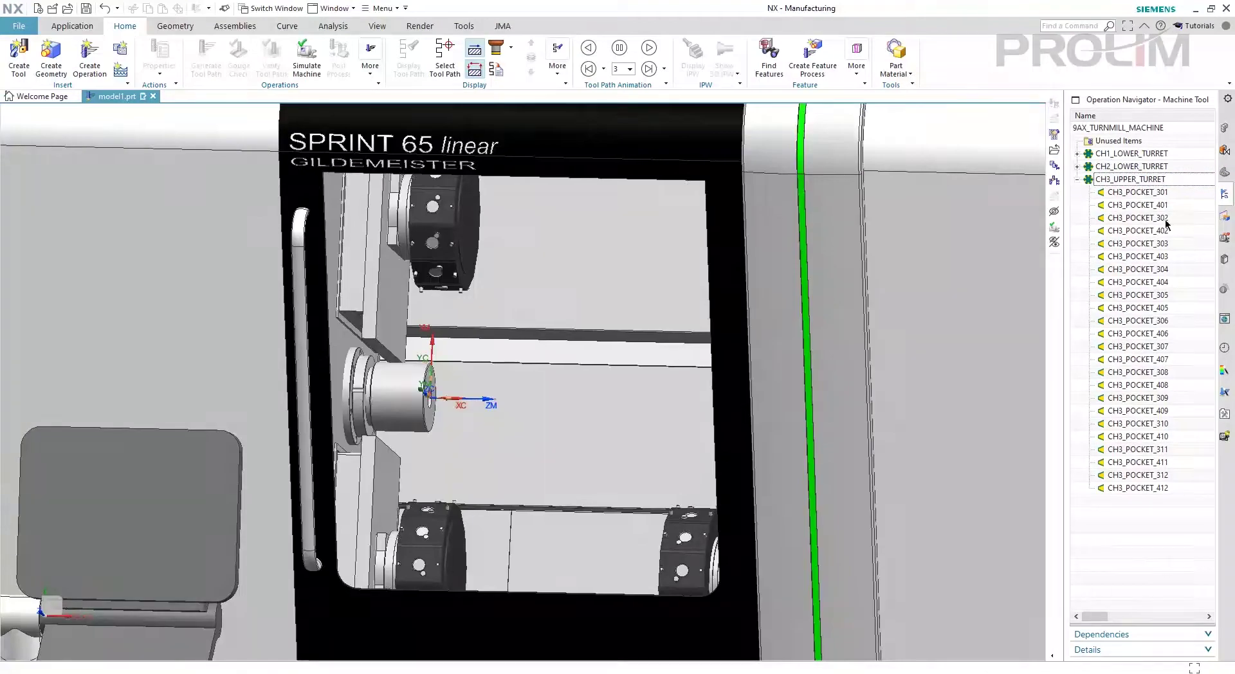
click(1165, 193)
click(1167, 218)
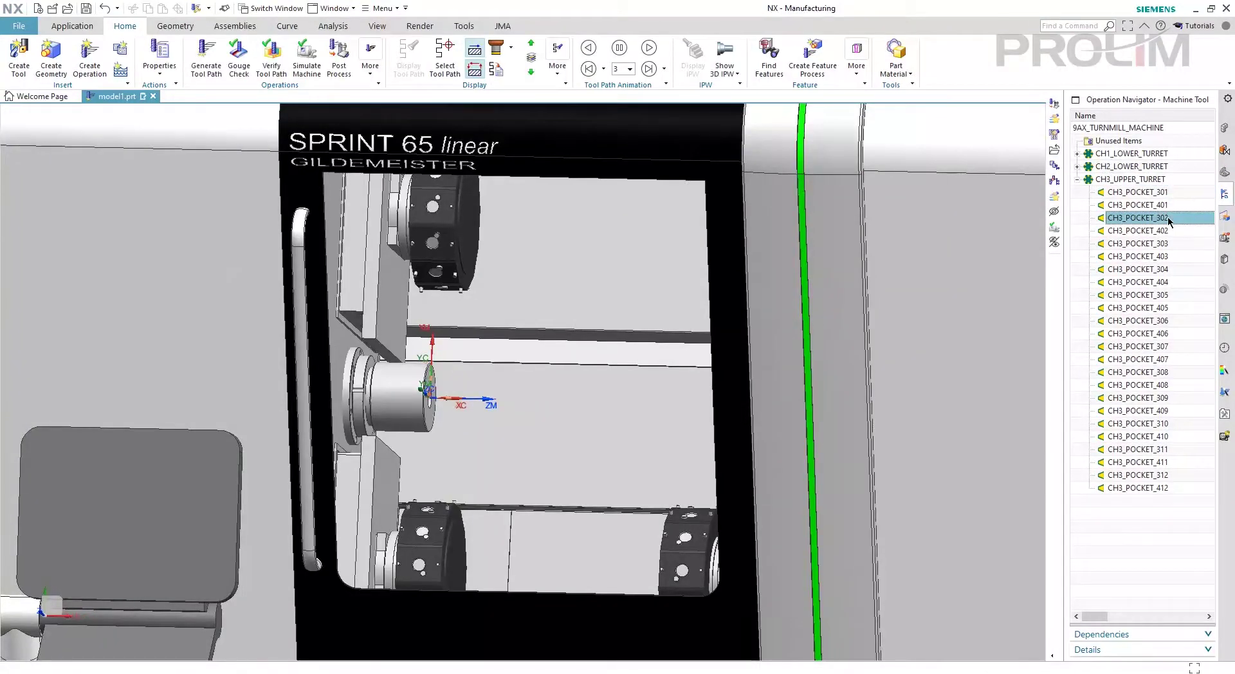
click(1156, 532)
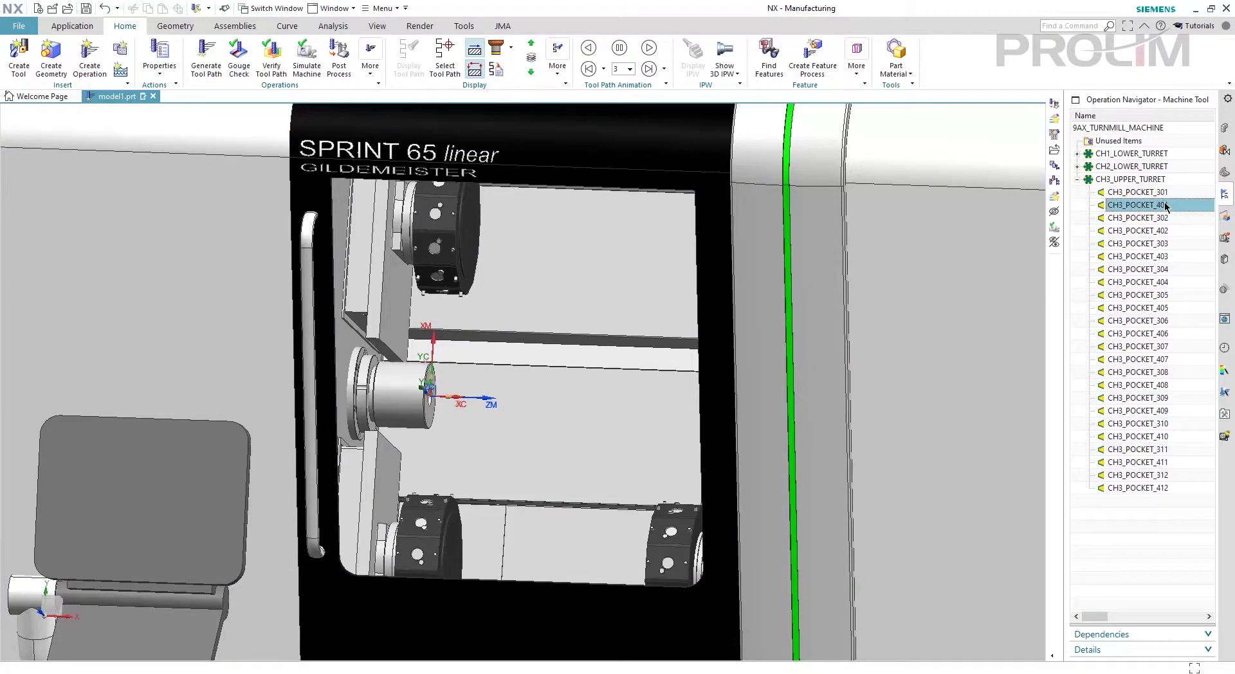
click(1164, 231)
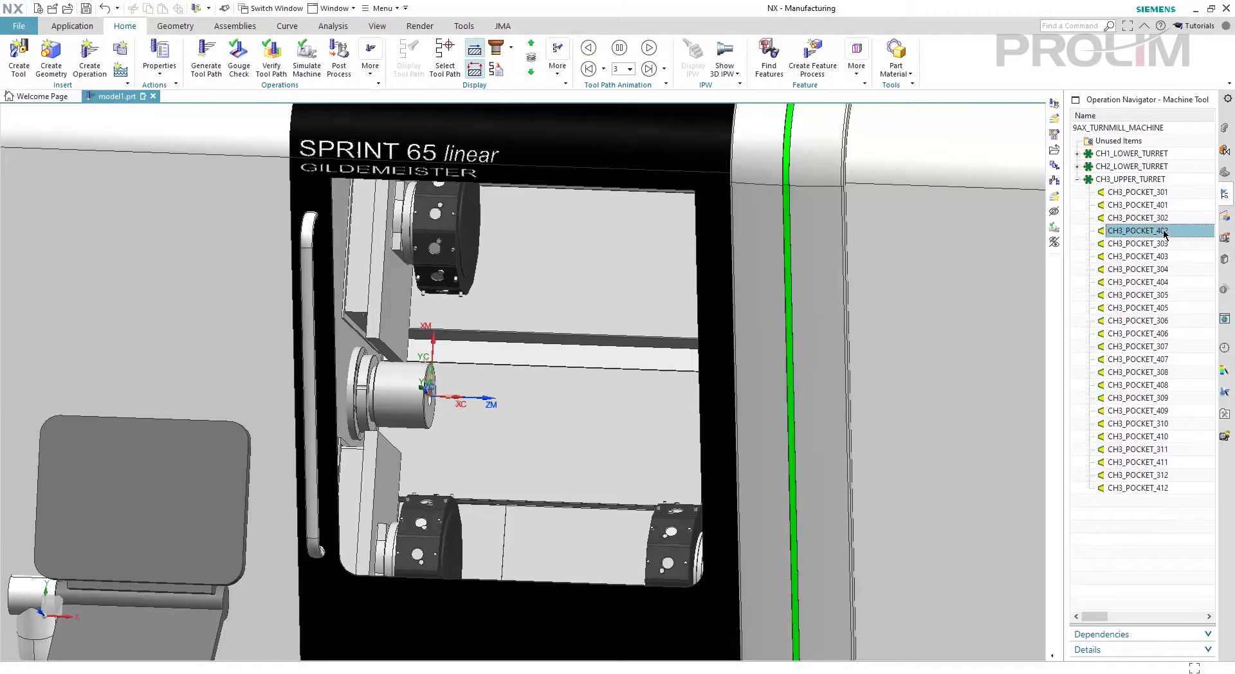
click(1146, 545)
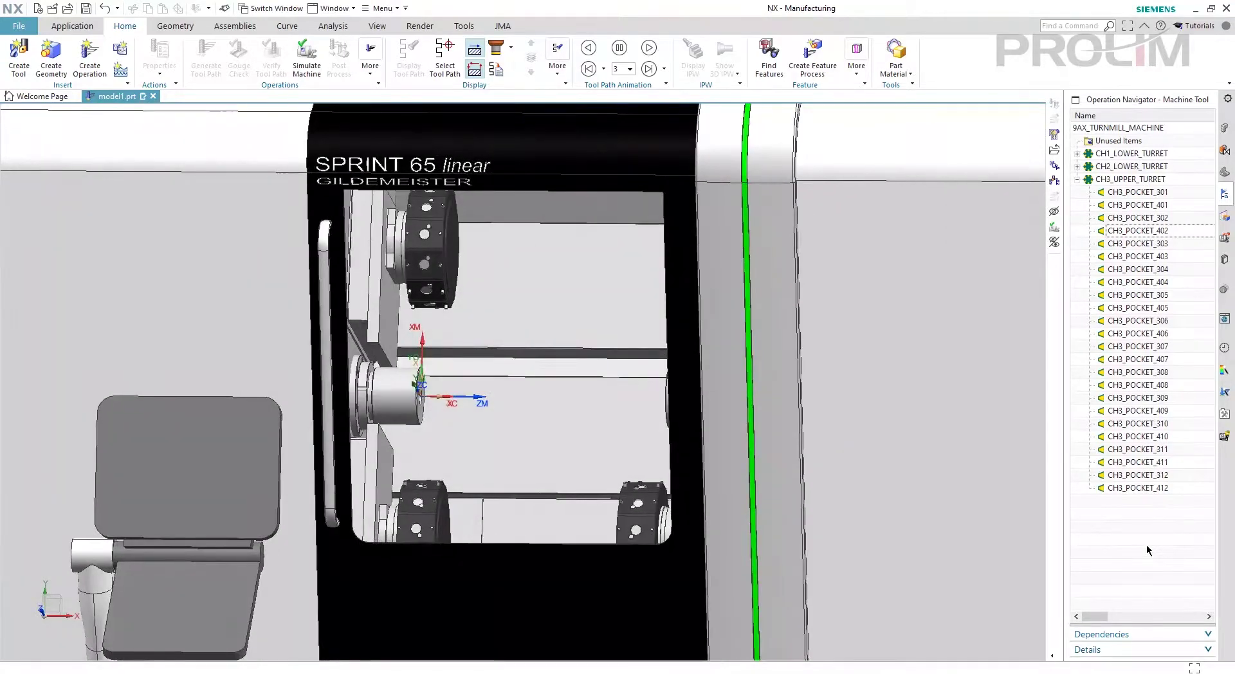
Insert a tool in CH3_POCKET_301 by retrieving the VDI_AXIAL_MILL toolholder from the device library.
right_click(1145, 193)
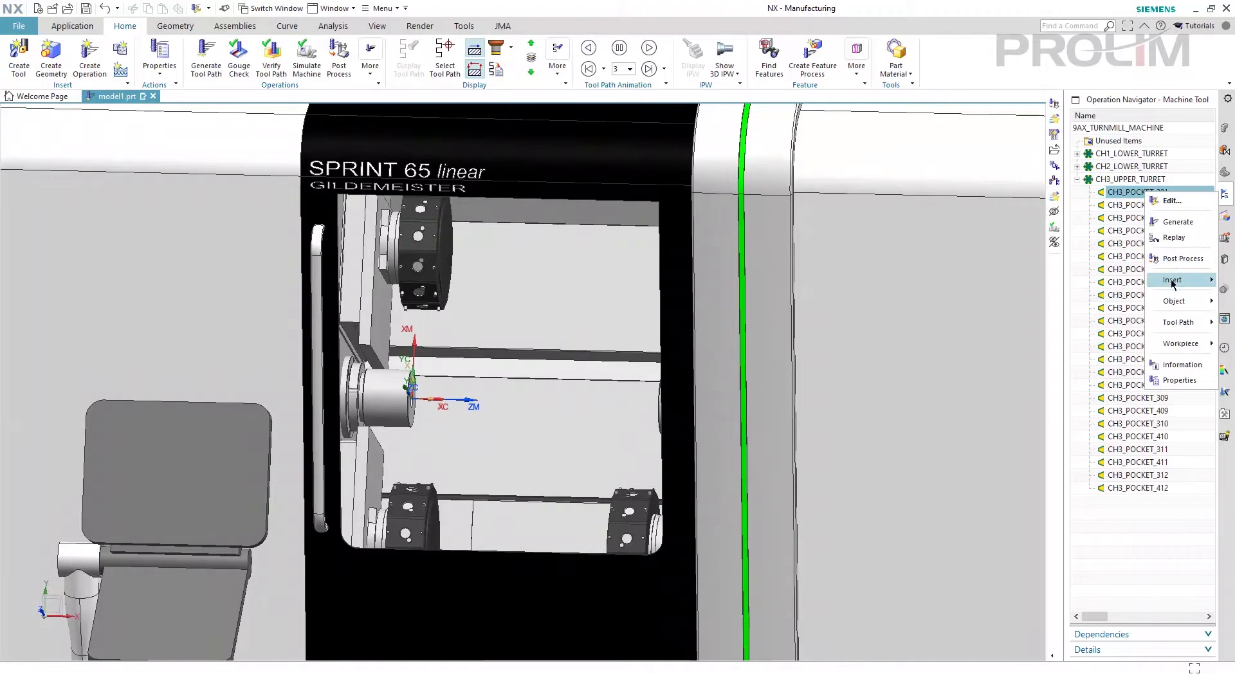
mouse_move(1171, 282)
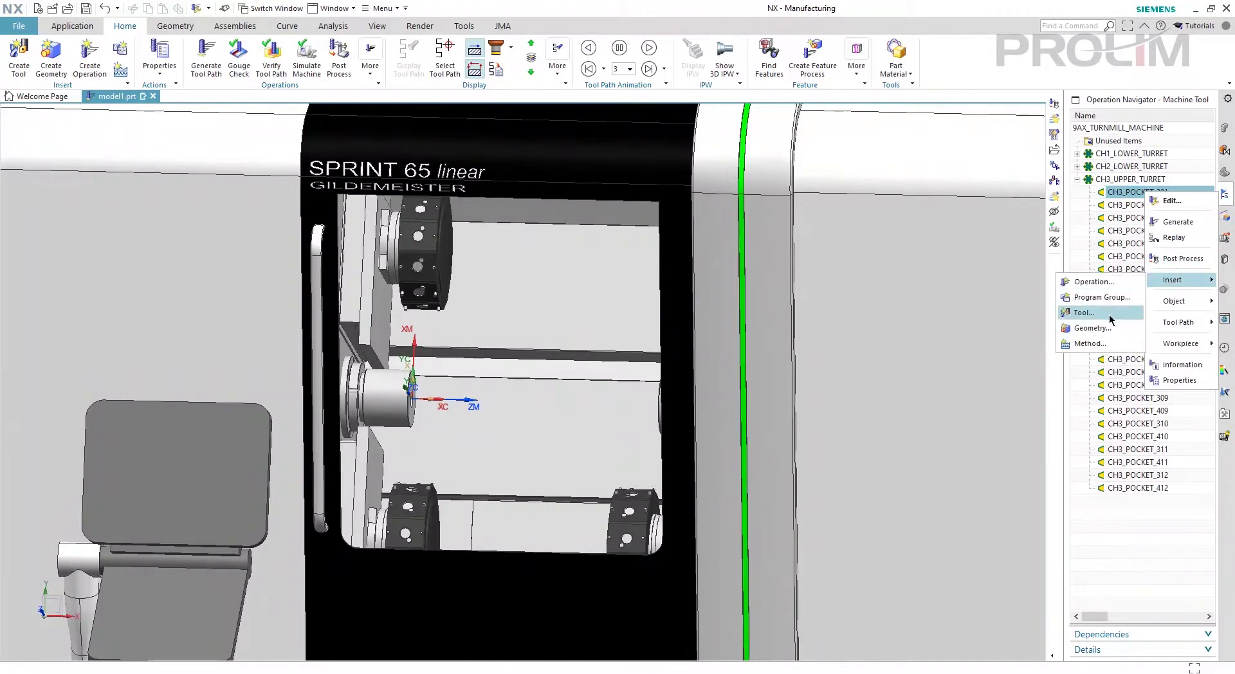
click(1087, 312)
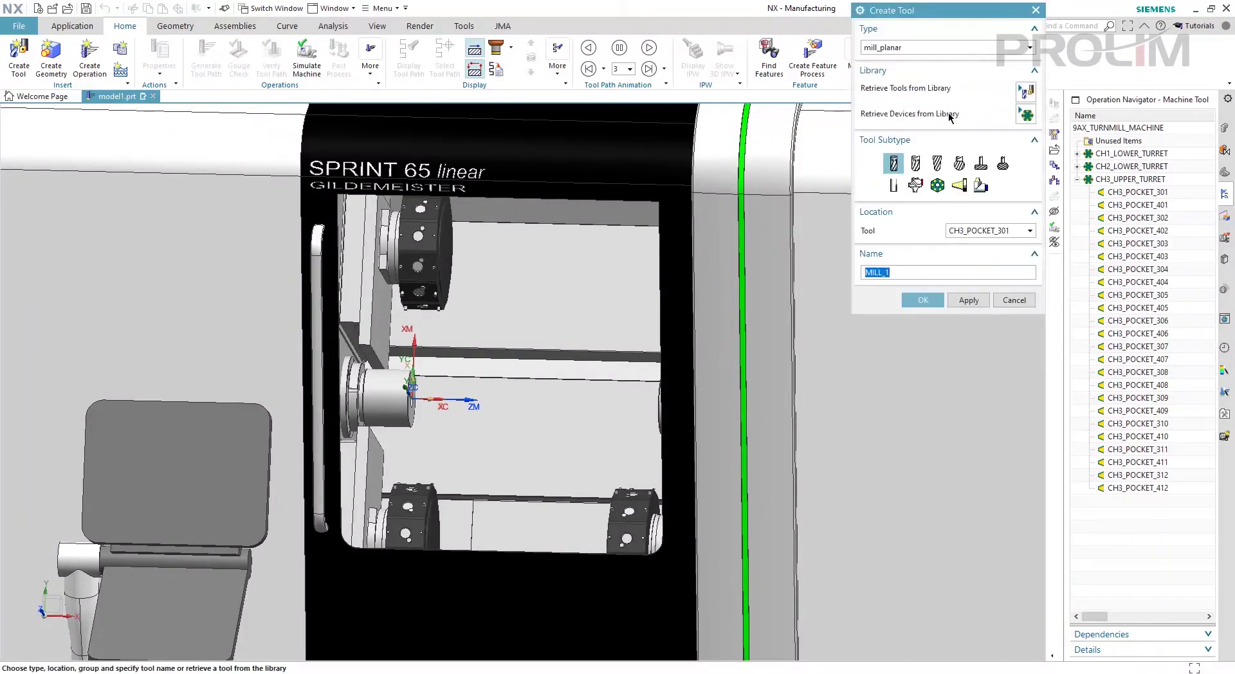
click(1025, 114)
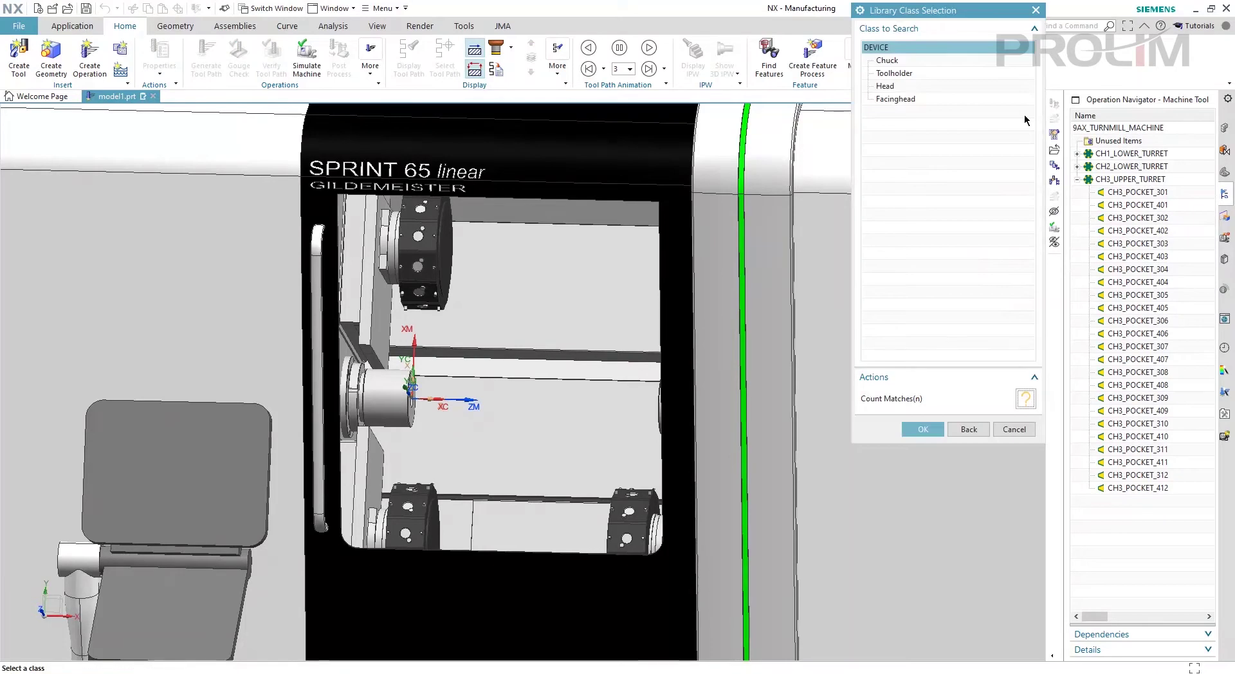
click(912, 73)
click(923, 429)
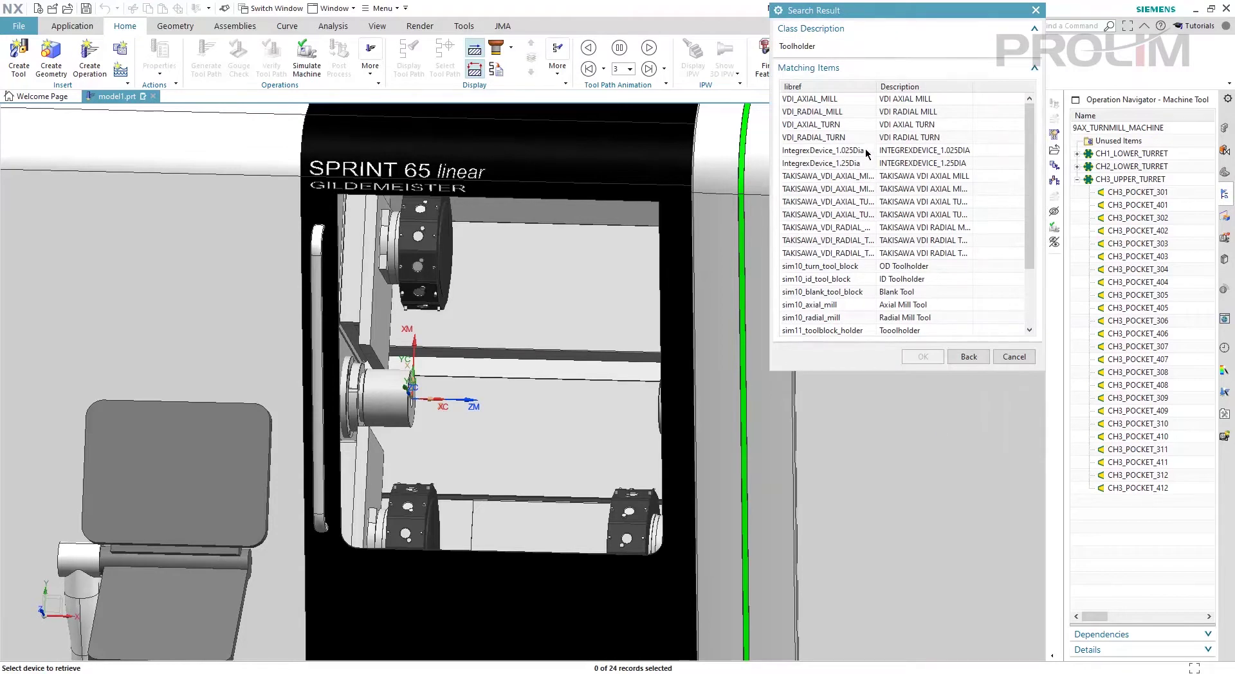
click(829, 100)
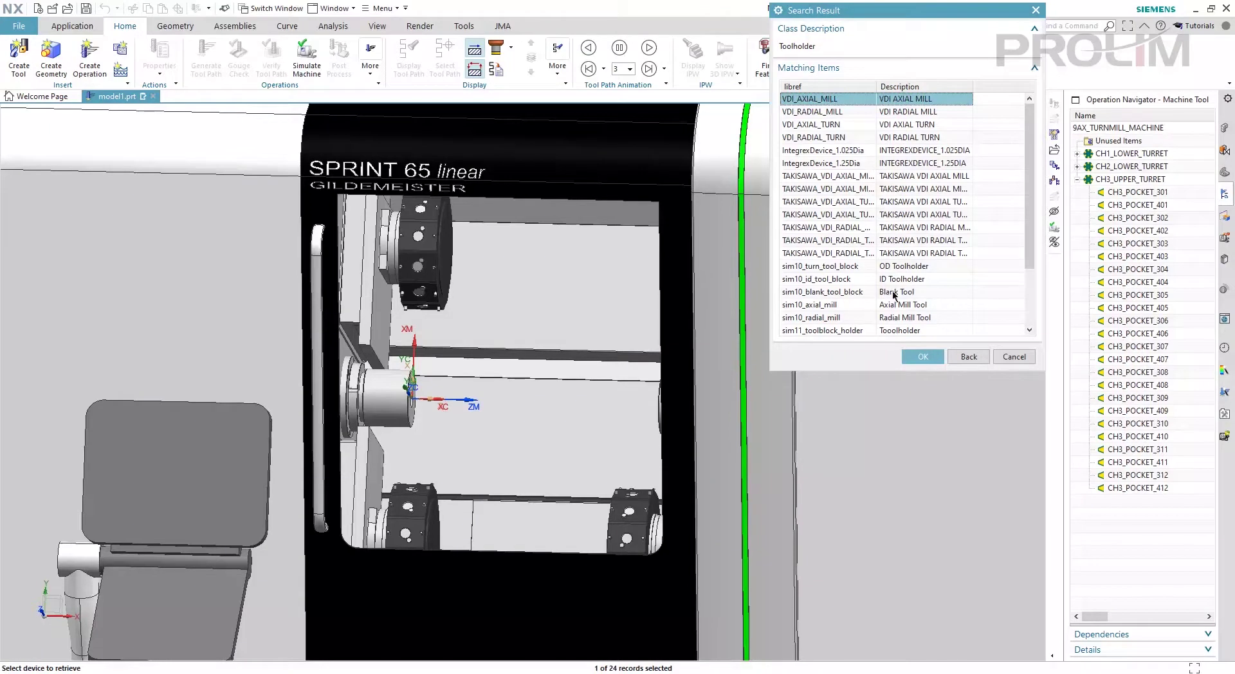
click(920, 357)
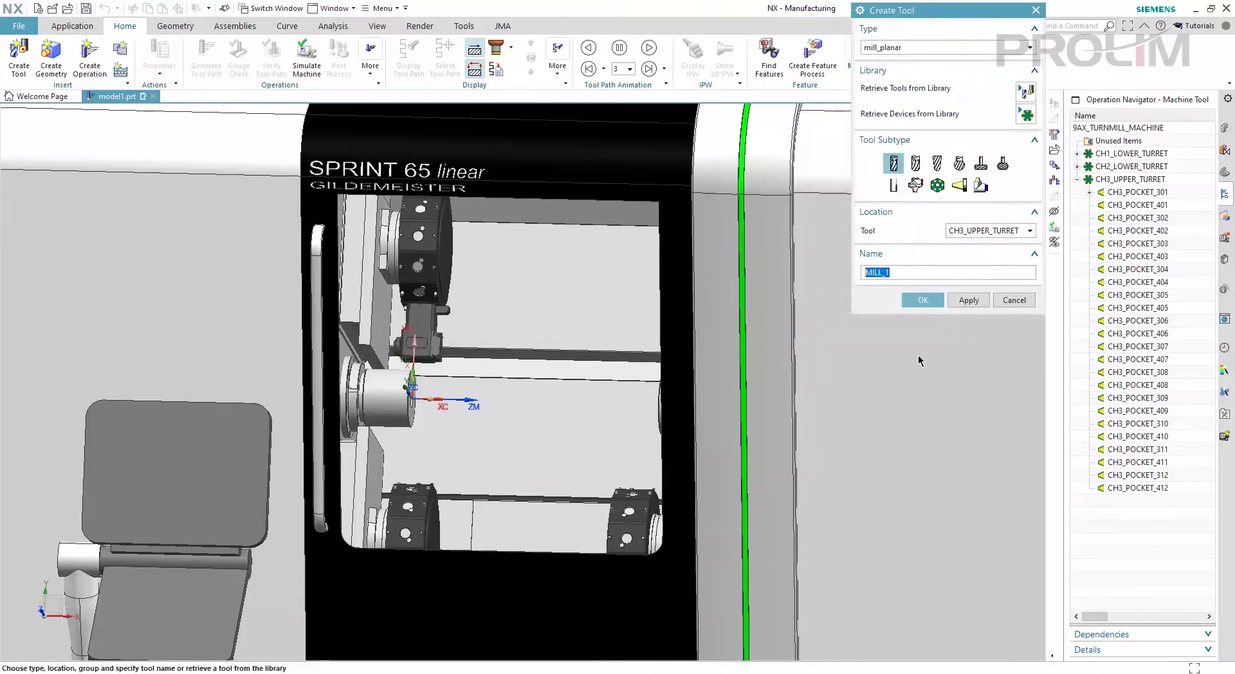
Expand CH3_POCKET_301 and VDI_AXIAL_MILL to reveal VDI_AM_POCKET_01, then start Create Tool.
click(1013, 300)
scroll(1036, 206, up, 5)
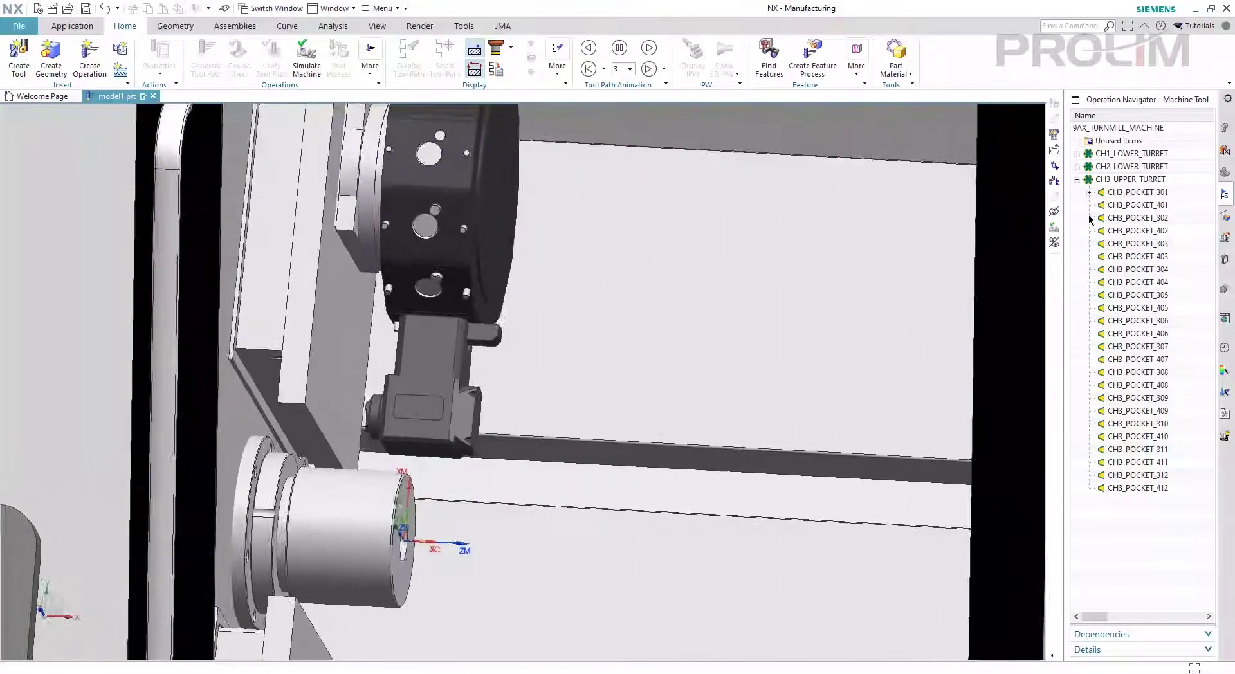
click(1089, 192)
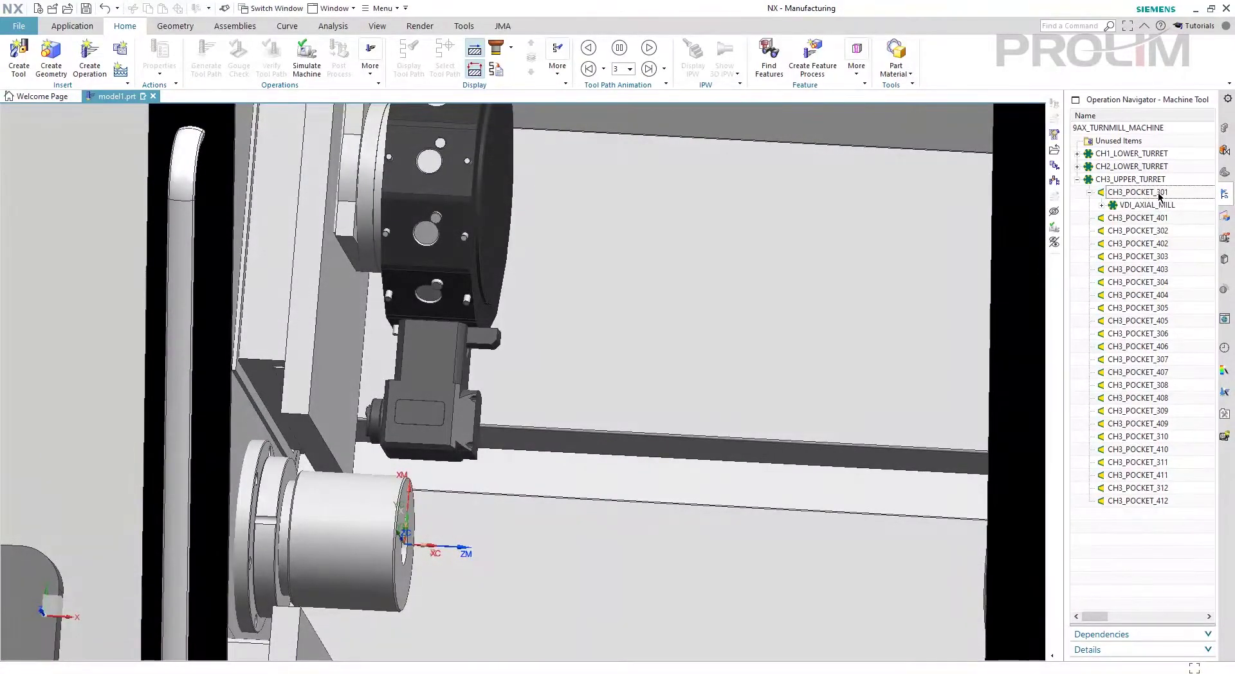
click(1101, 205)
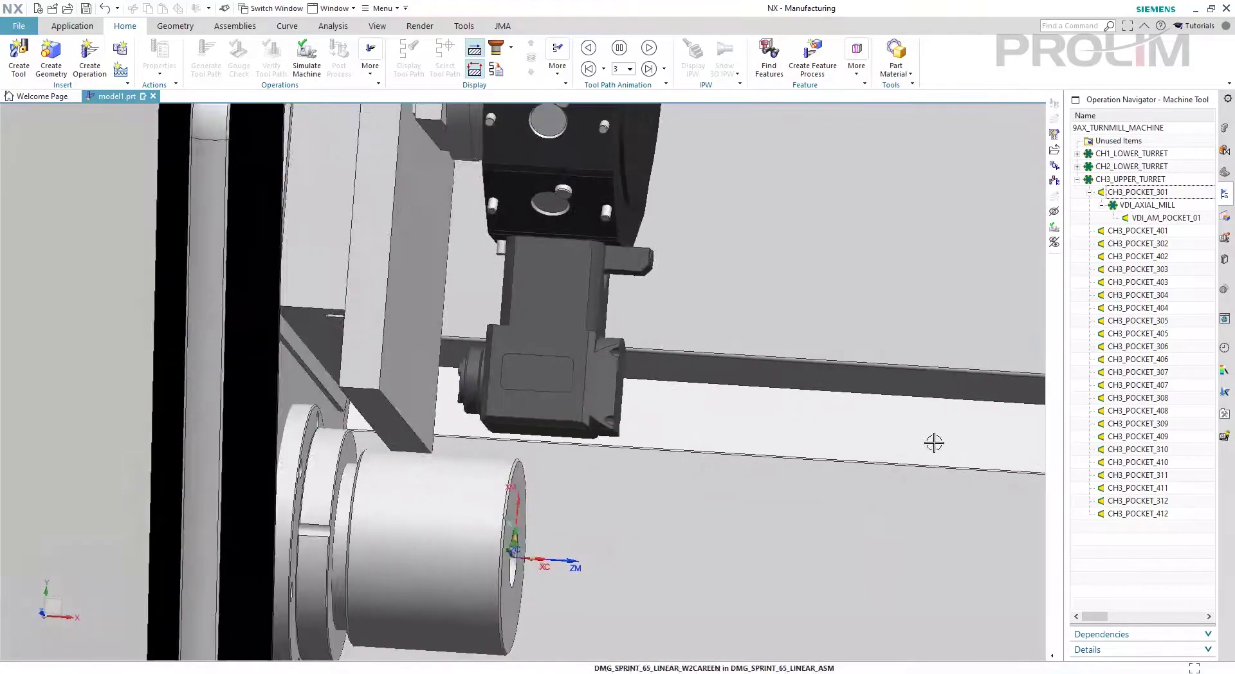
click(30, 63)
Place a new milling tool named MILL in VDI_AM_POCKET_01.
click(1165, 218)
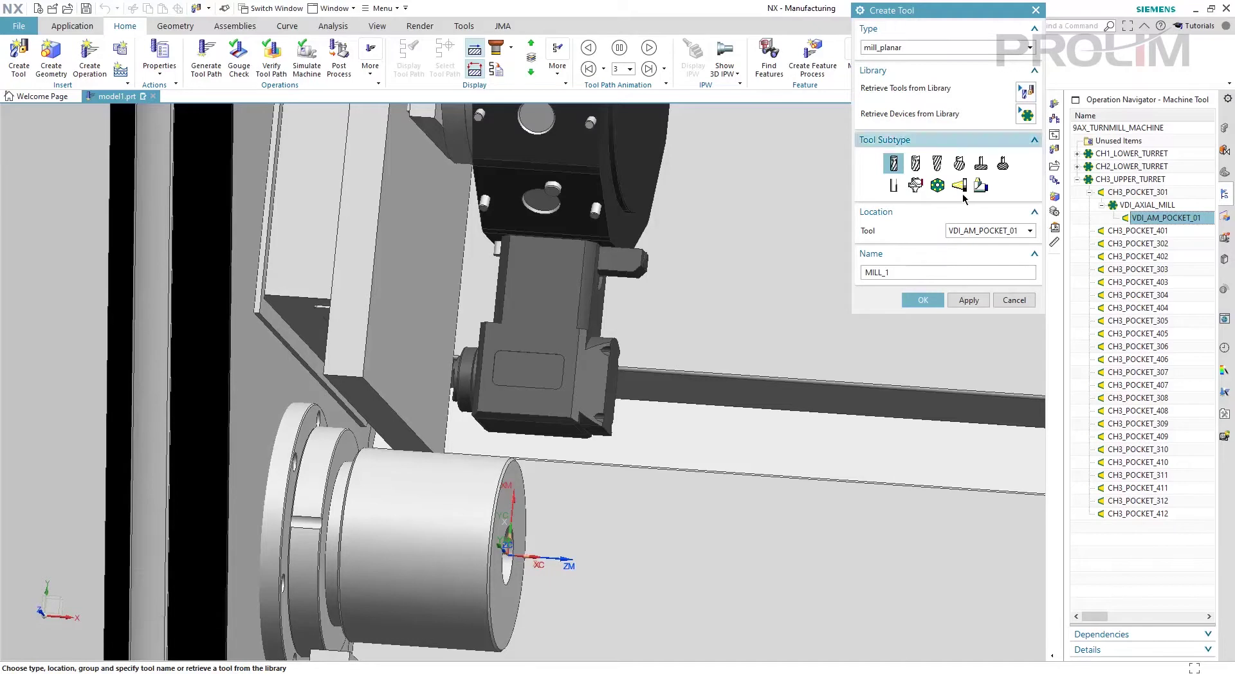
click(922, 272)
key(BackSpace)
key(BackSpace)
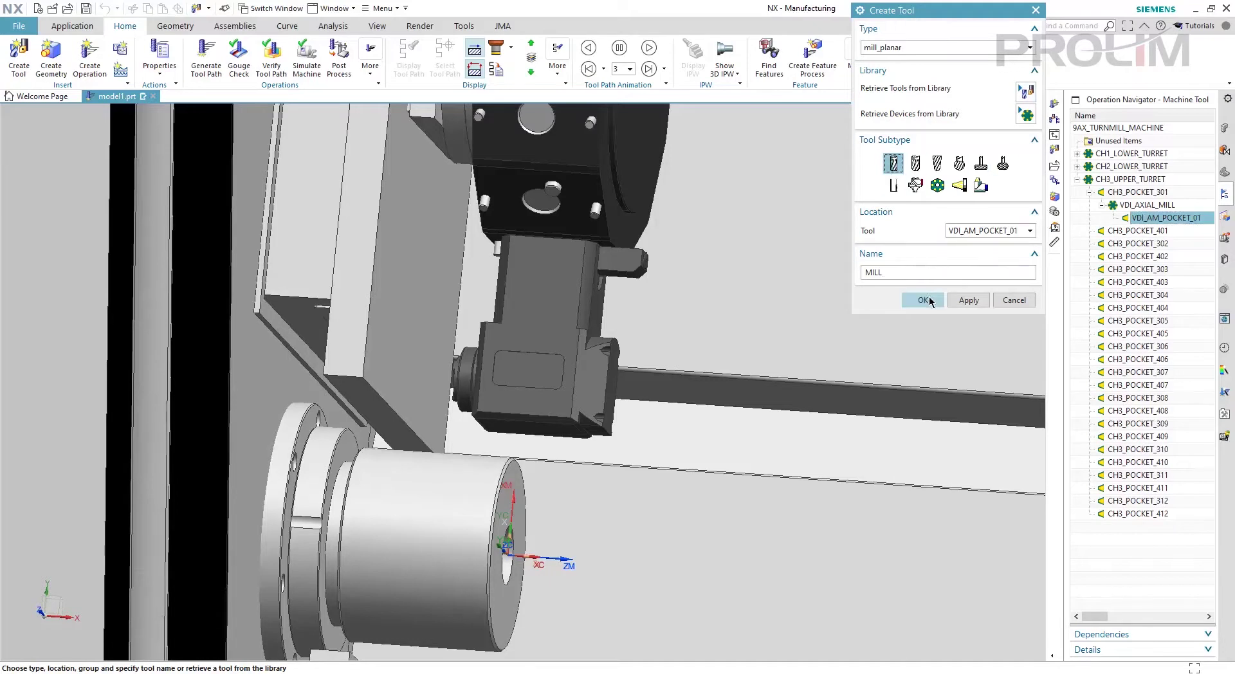
click(924, 300)
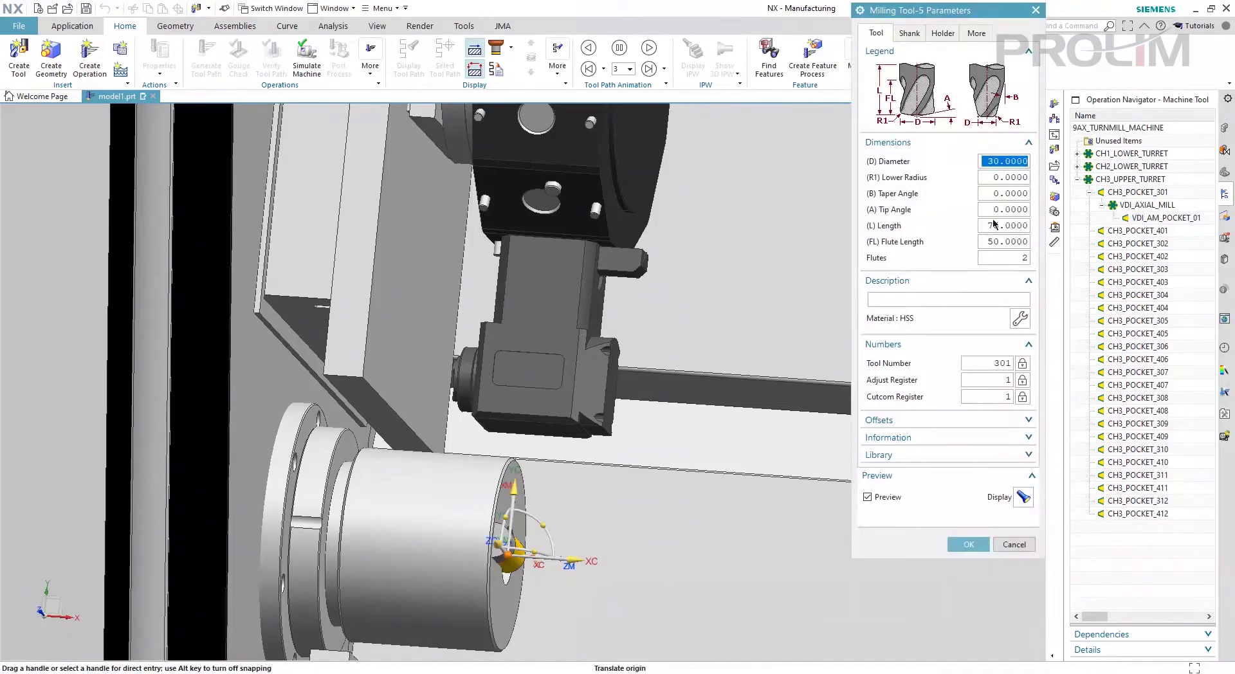
Give the MILL tool diameter 10, length 25 and flute length 20.
text(10)
key(Tab)
key(Tab)
key(Tab)
key(Tab)
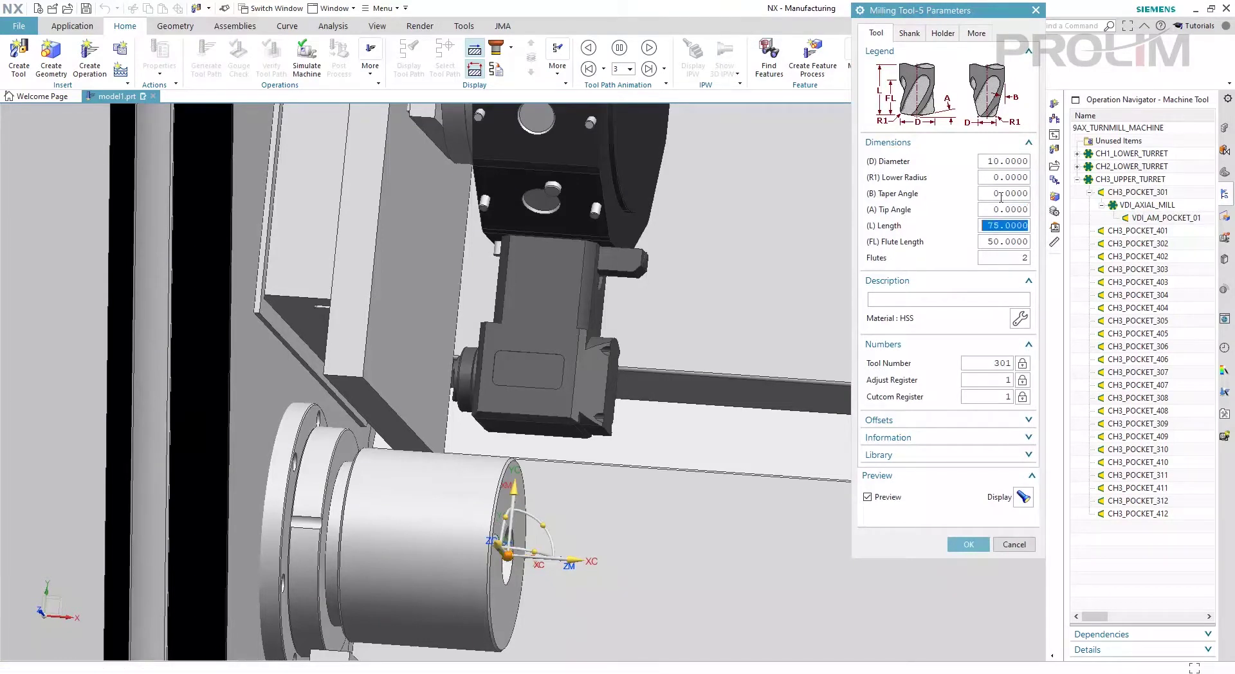
text(25)
key(Tab)
text(2)
key(Tab)
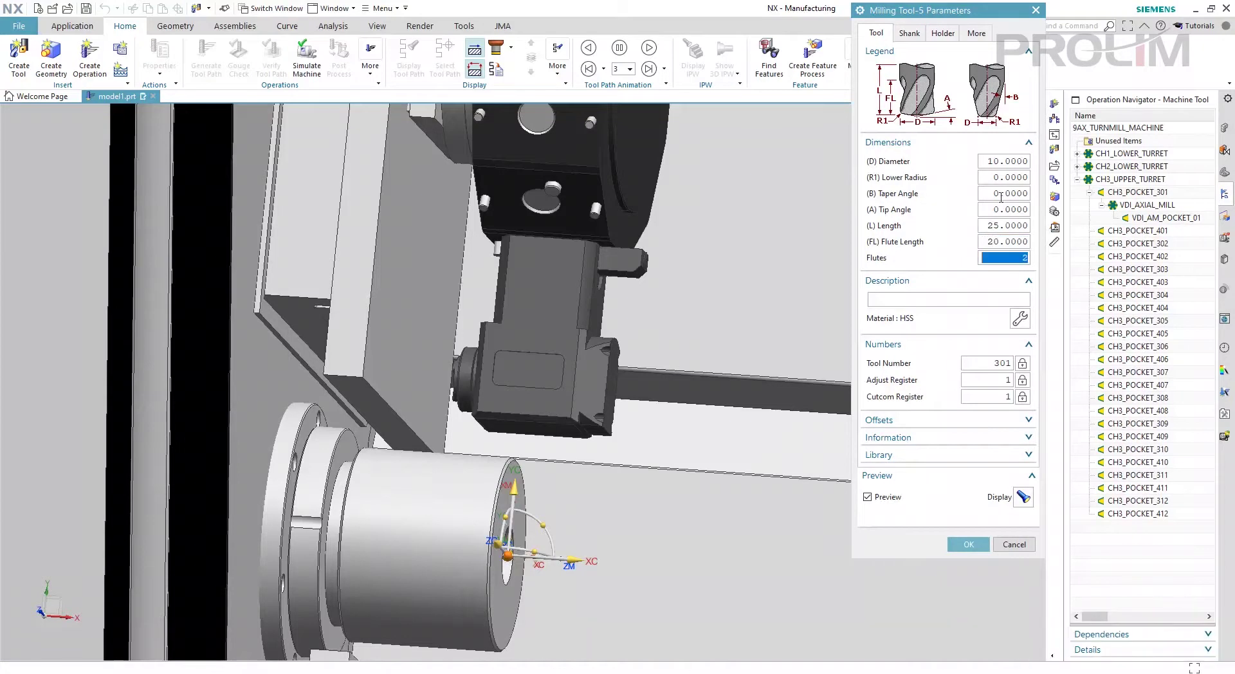
click(968, 544)
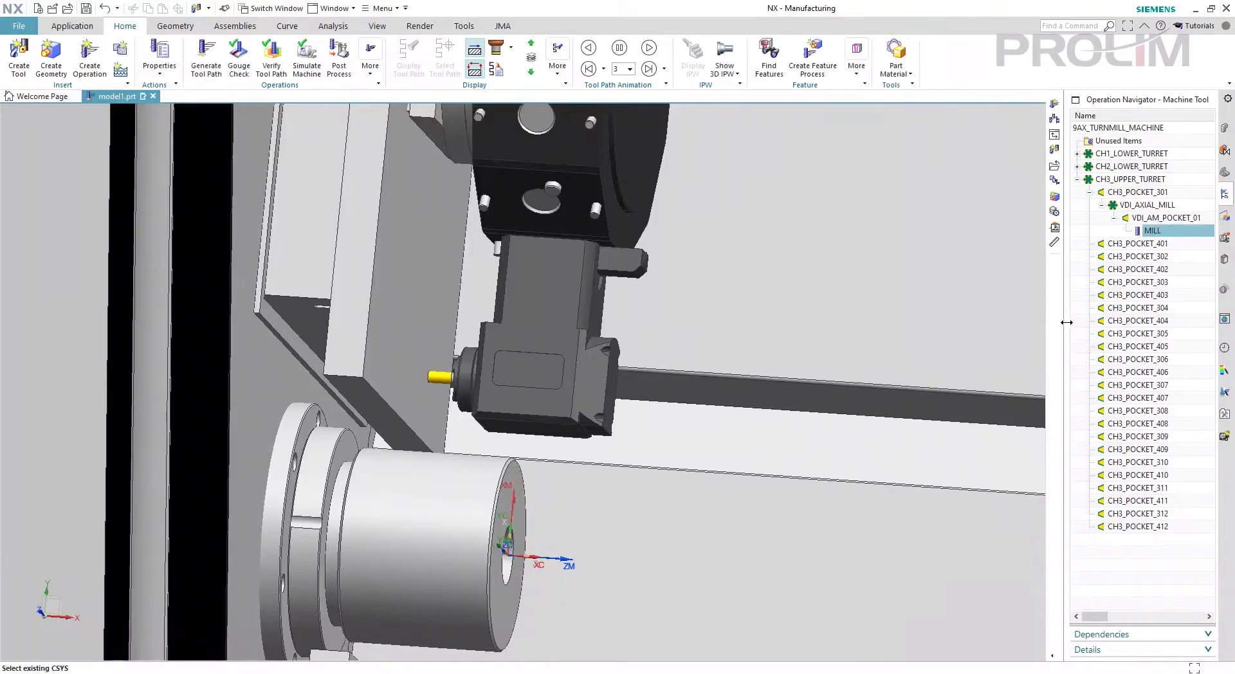
click(1081, 272)
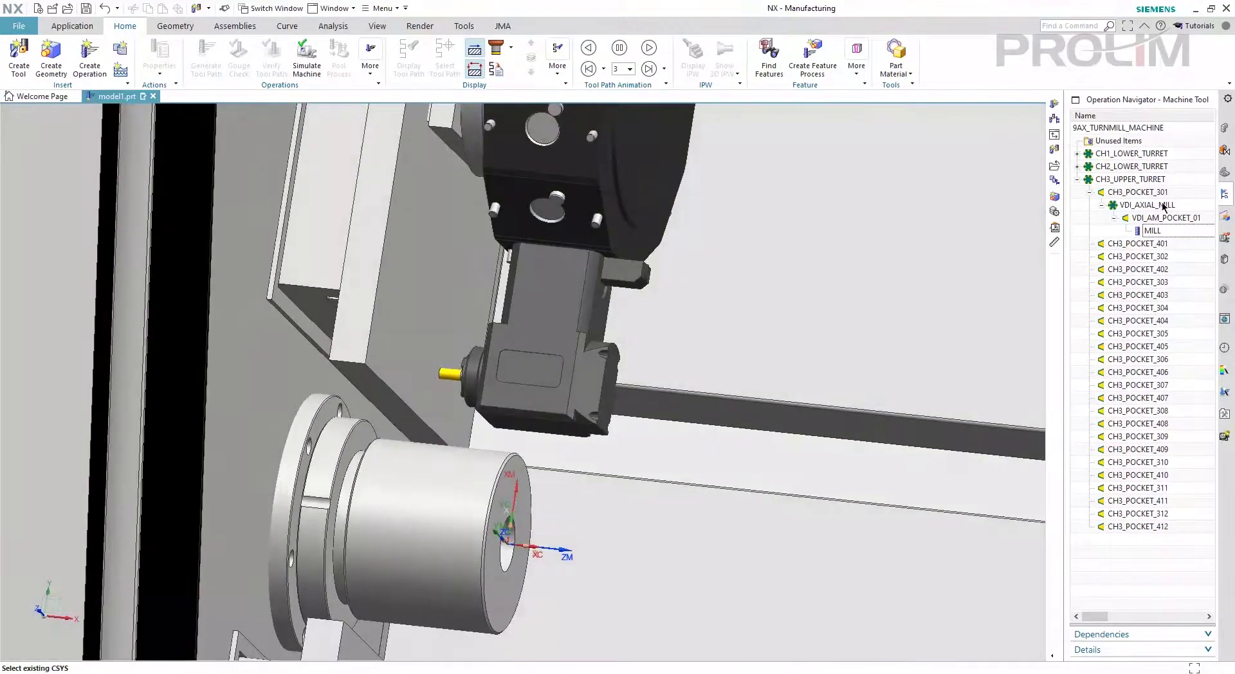
Move the VDI_AXIAL_MILL holder onto CH3_POCKET_401 and shift the MILL tool up a level.
click(1161, 205)
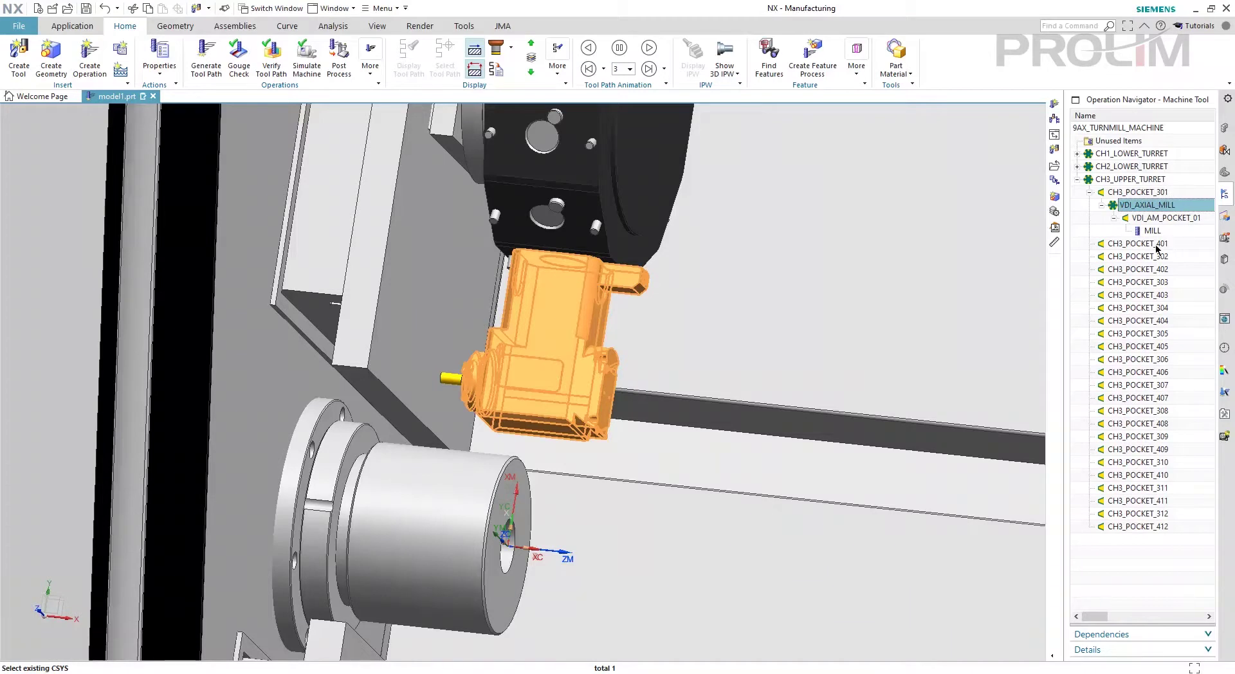
drag(1153, 210, 1095, 259)
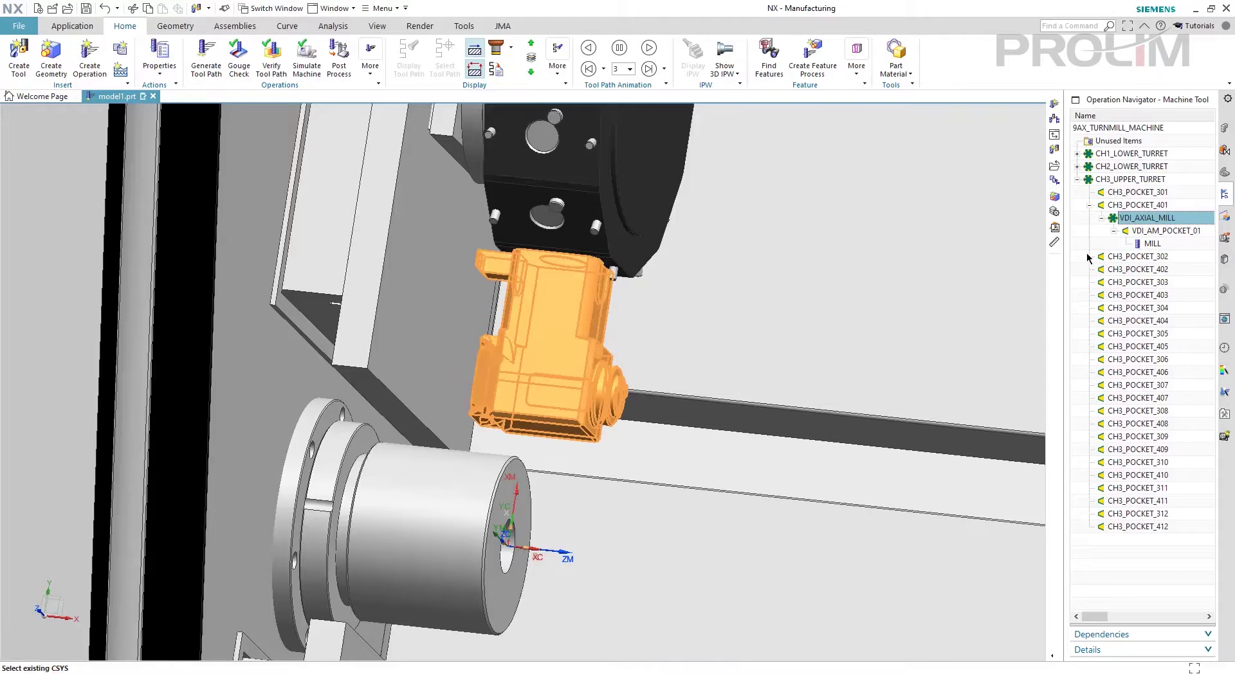
click(1087, 258)
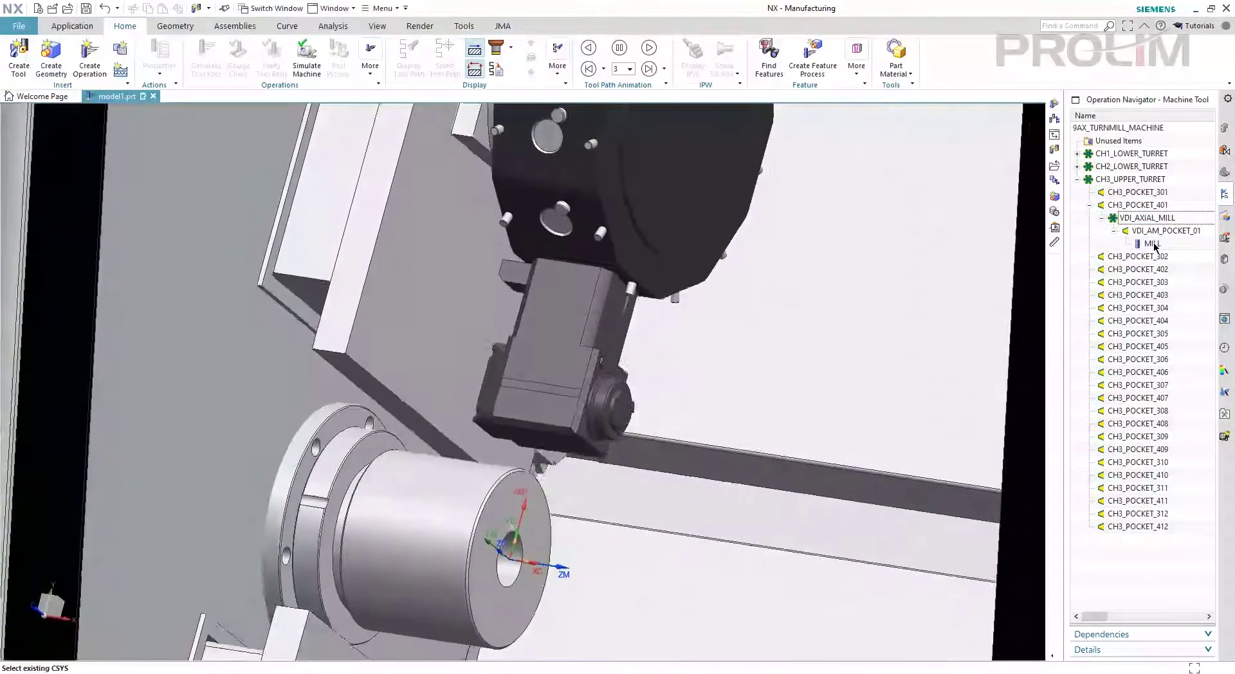
click(1152, 244)
drag(1150, 244, 1155, 234)
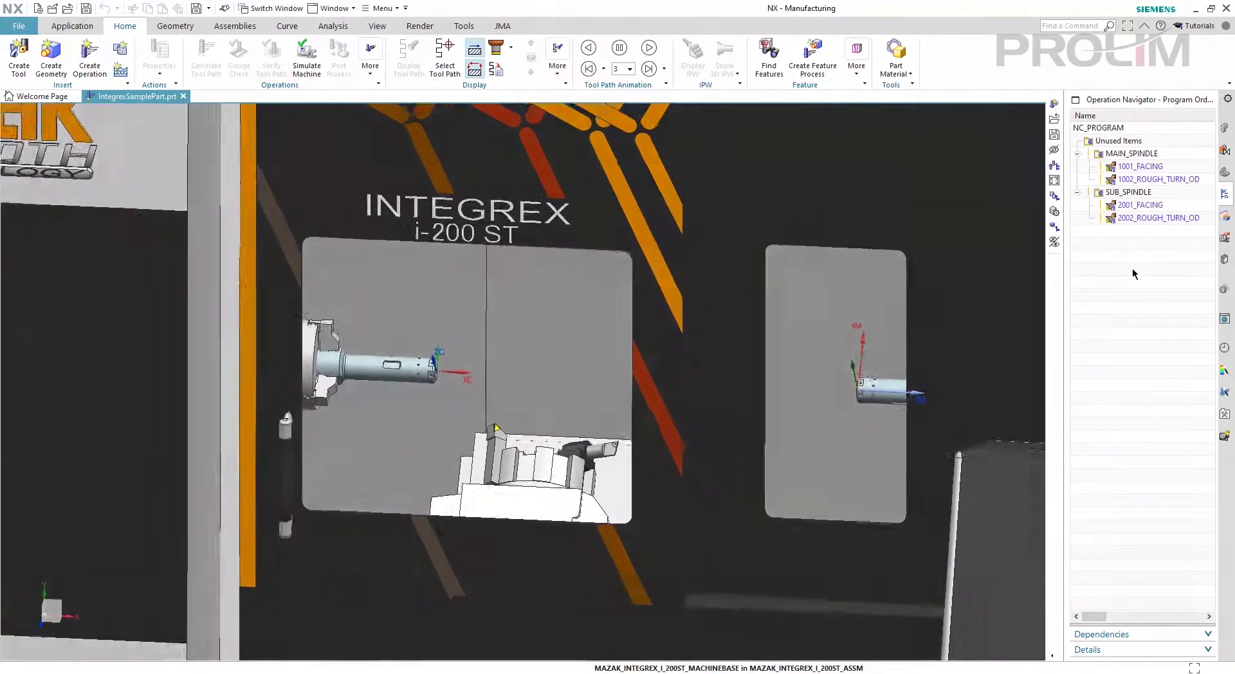
click(1133, 167)
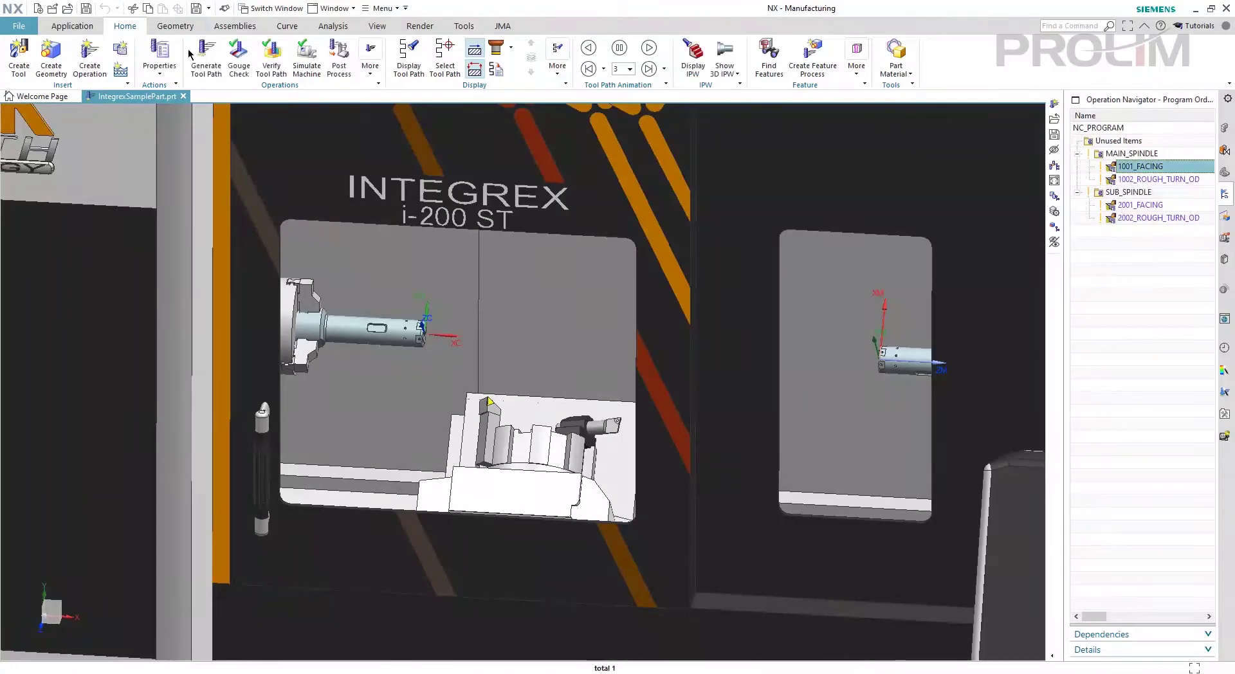
click(304, 66)
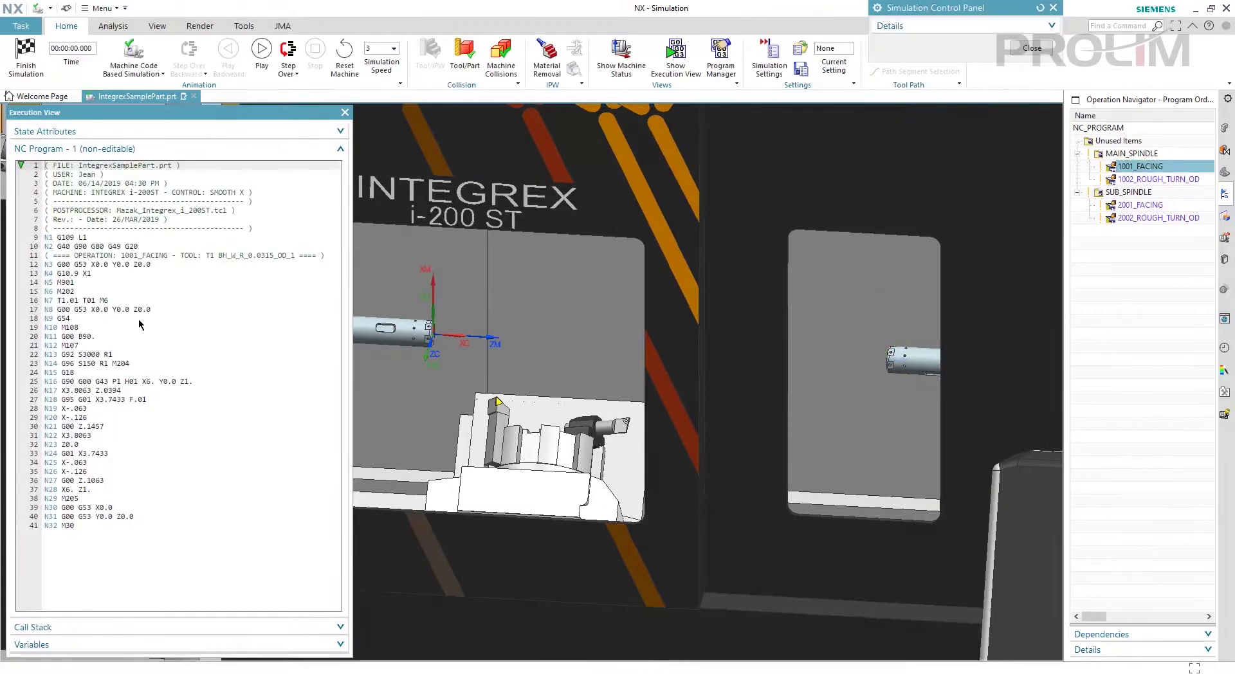
drag(57, 300, 78, 300)
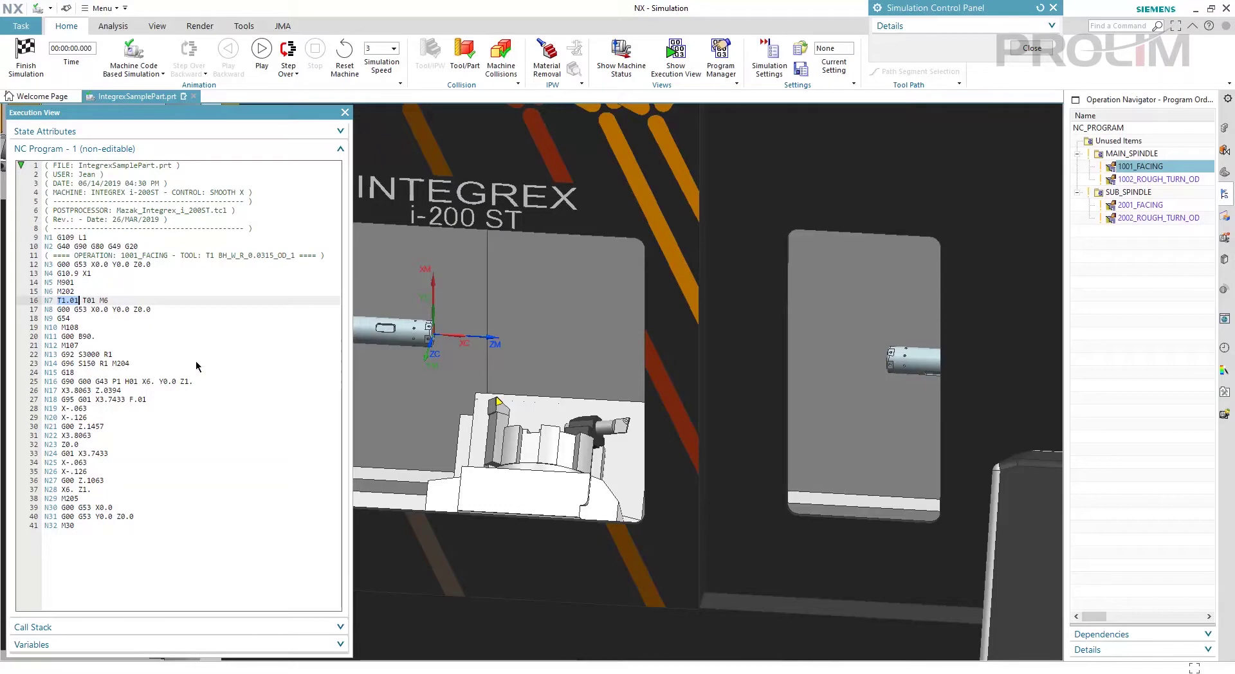
click(21, 76)
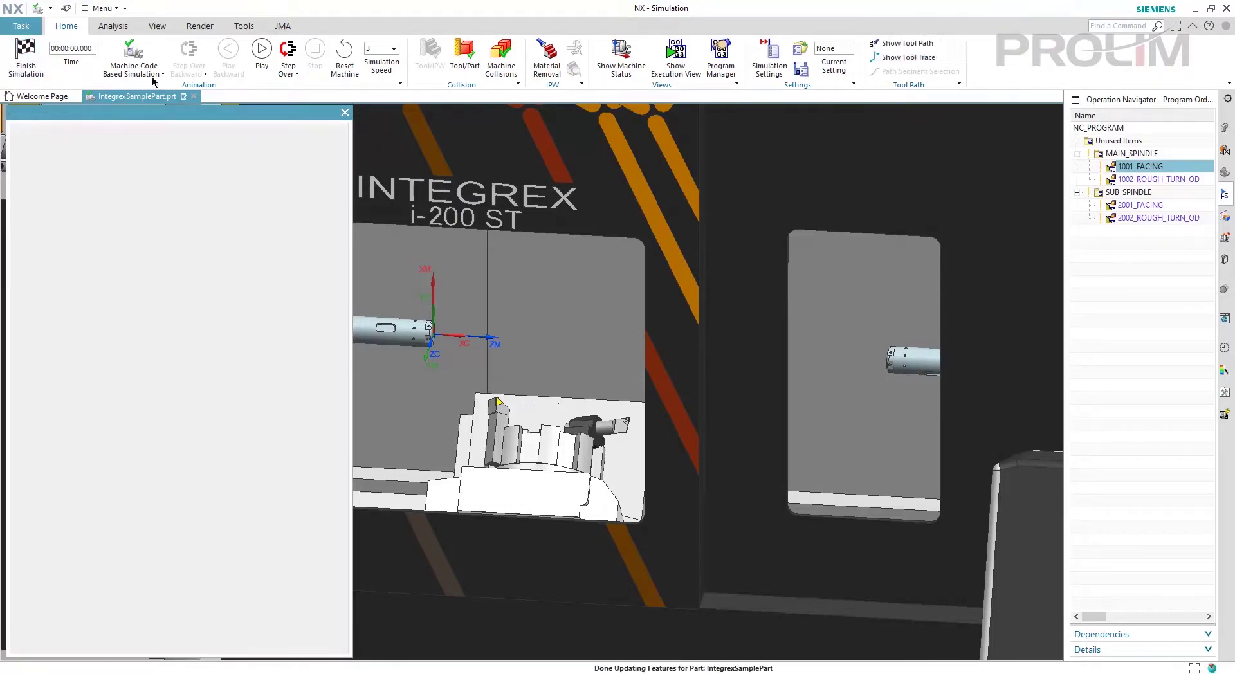
click(306, 56)
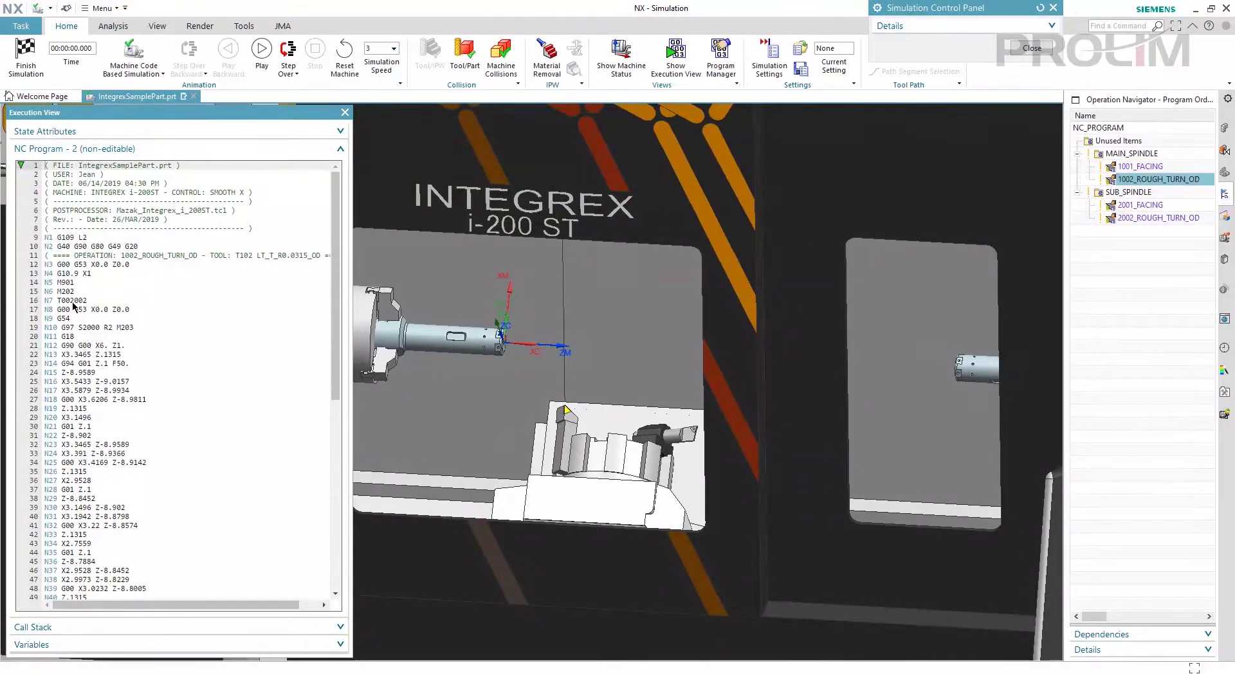
click(26, 57)
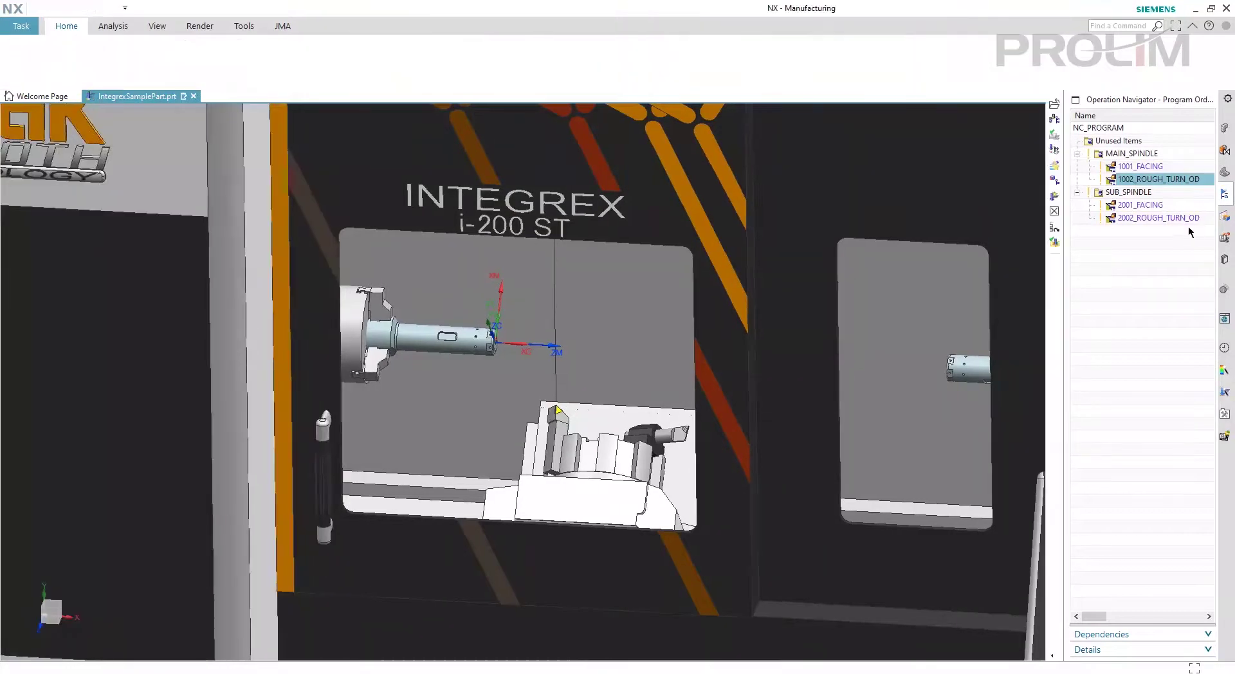
Run and finish the machine-code simulation of 2002_ROUGH_TURN_OD, then bring up the navigator's view menu.
click(1137, 218)
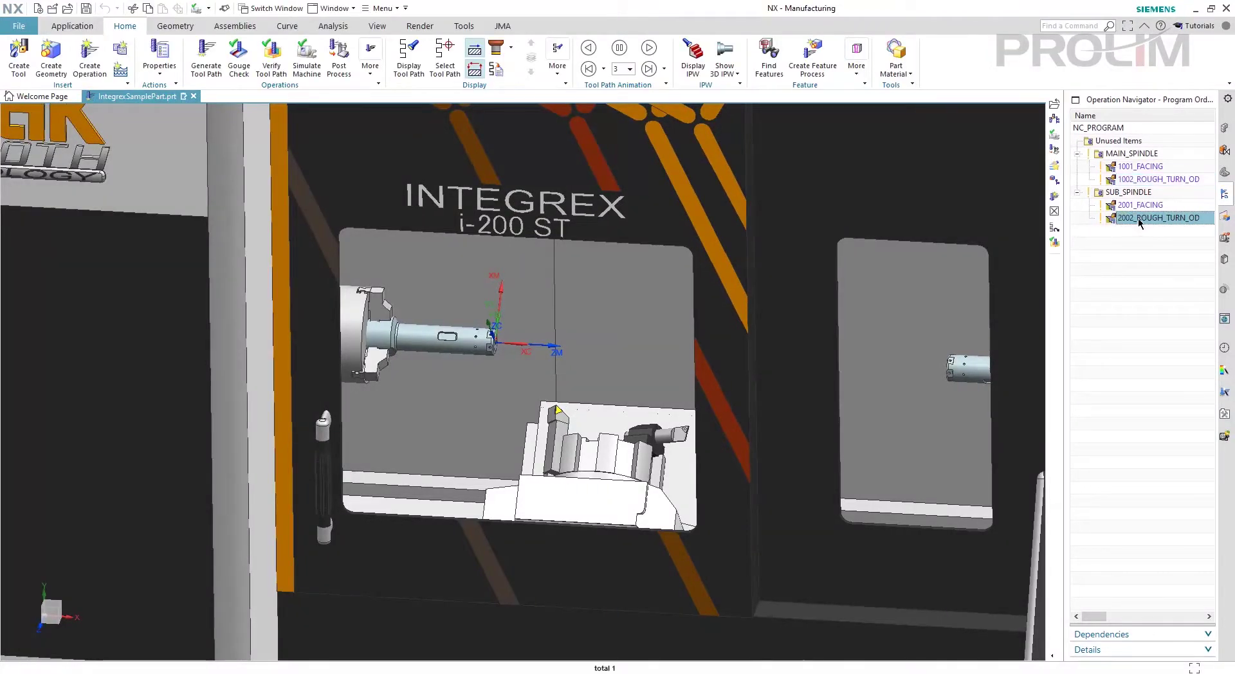
click(307, 72)
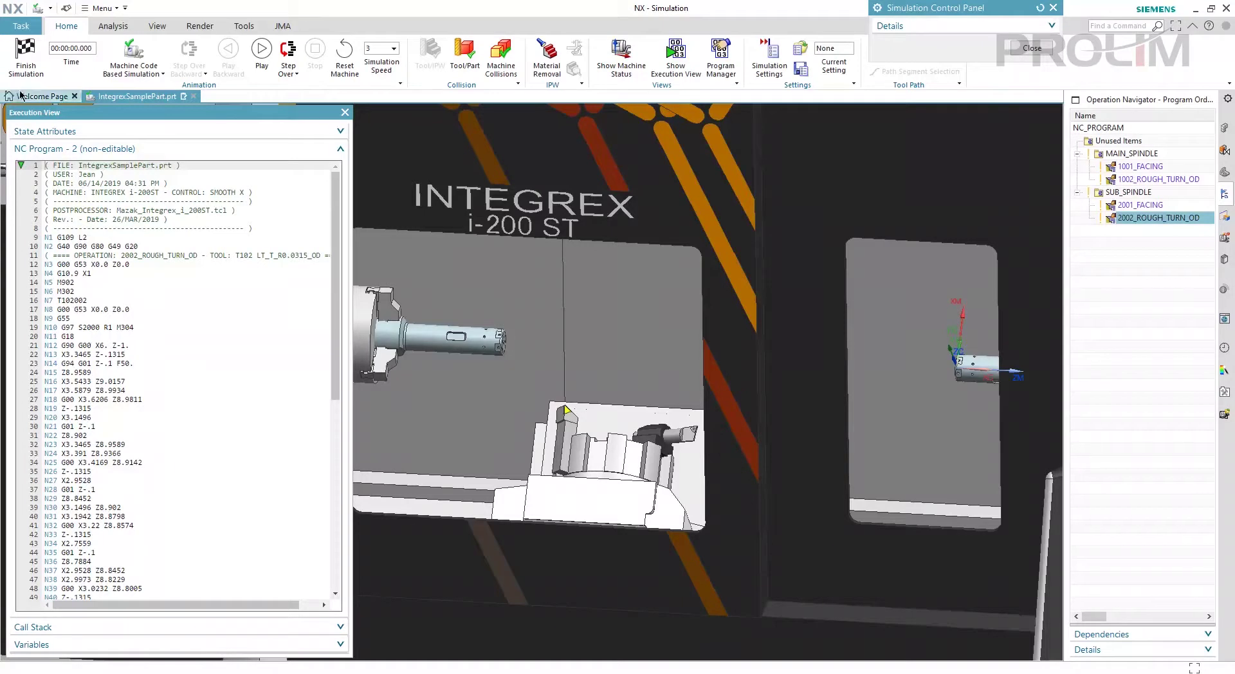
click(26, 57)
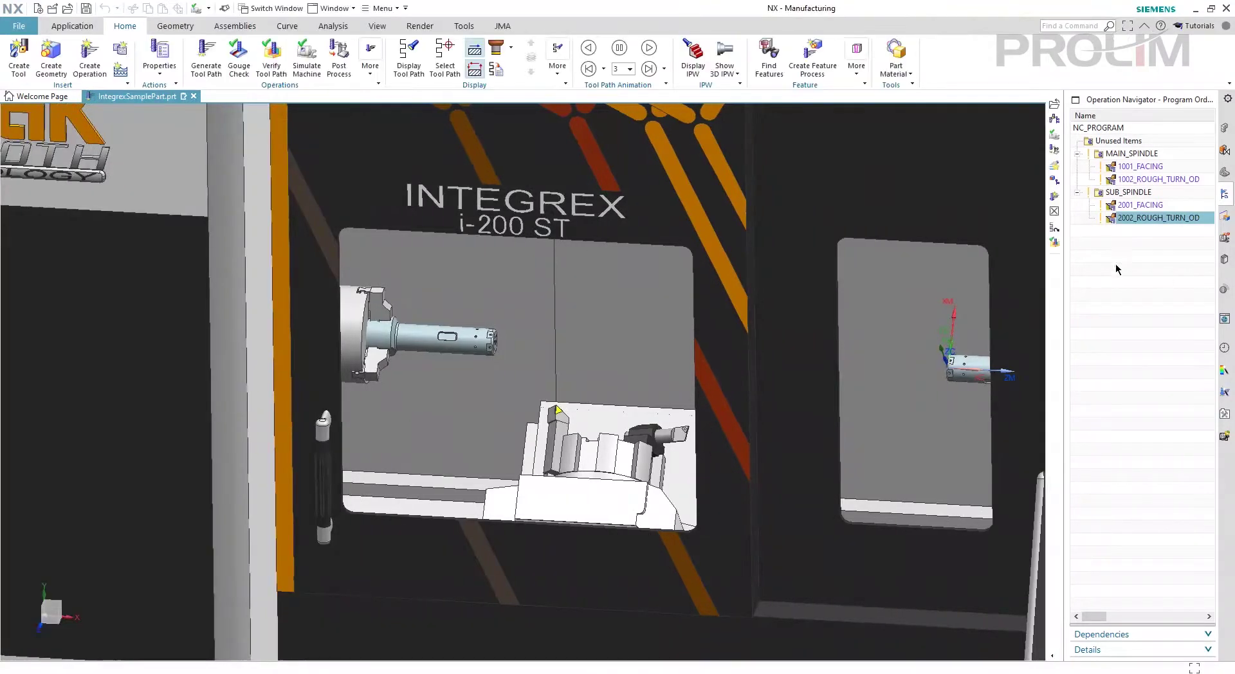
right_click(1107, 252)
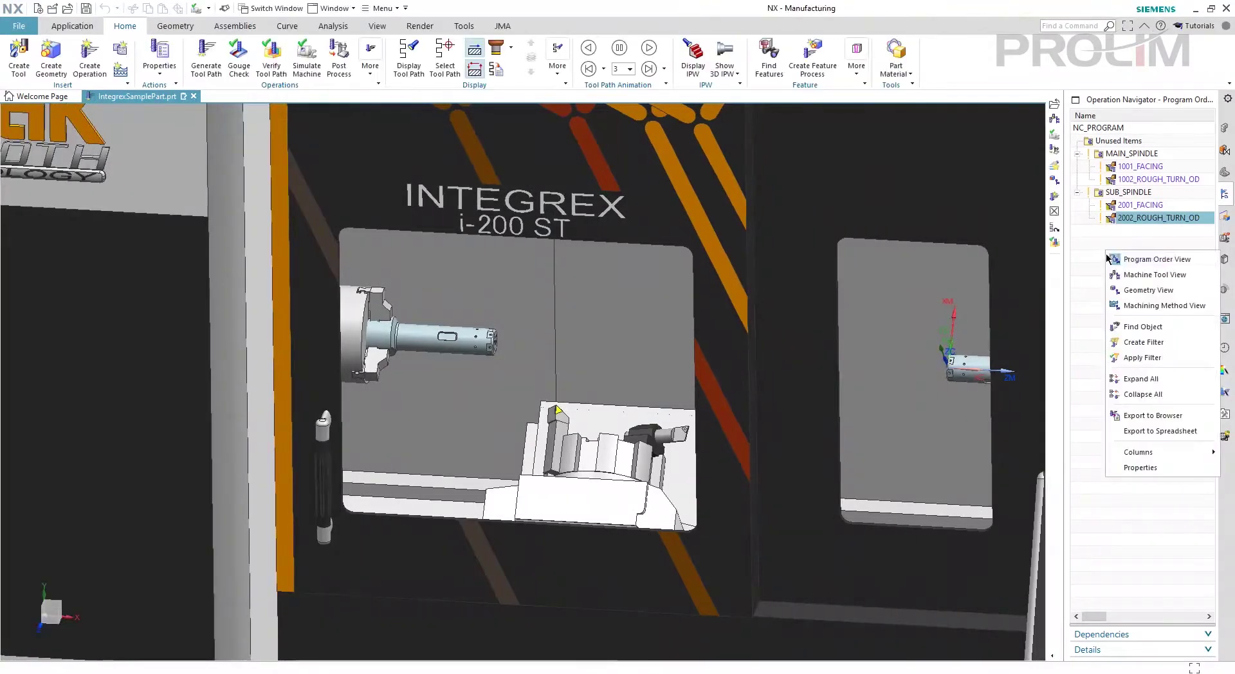
Switch to Machine Tool View and collapse the POCKET_102_LT, POCKET_105_LT and POCKET_108_LT branches.
click(1151, 277)
scroll(1113, 283, up, 20)
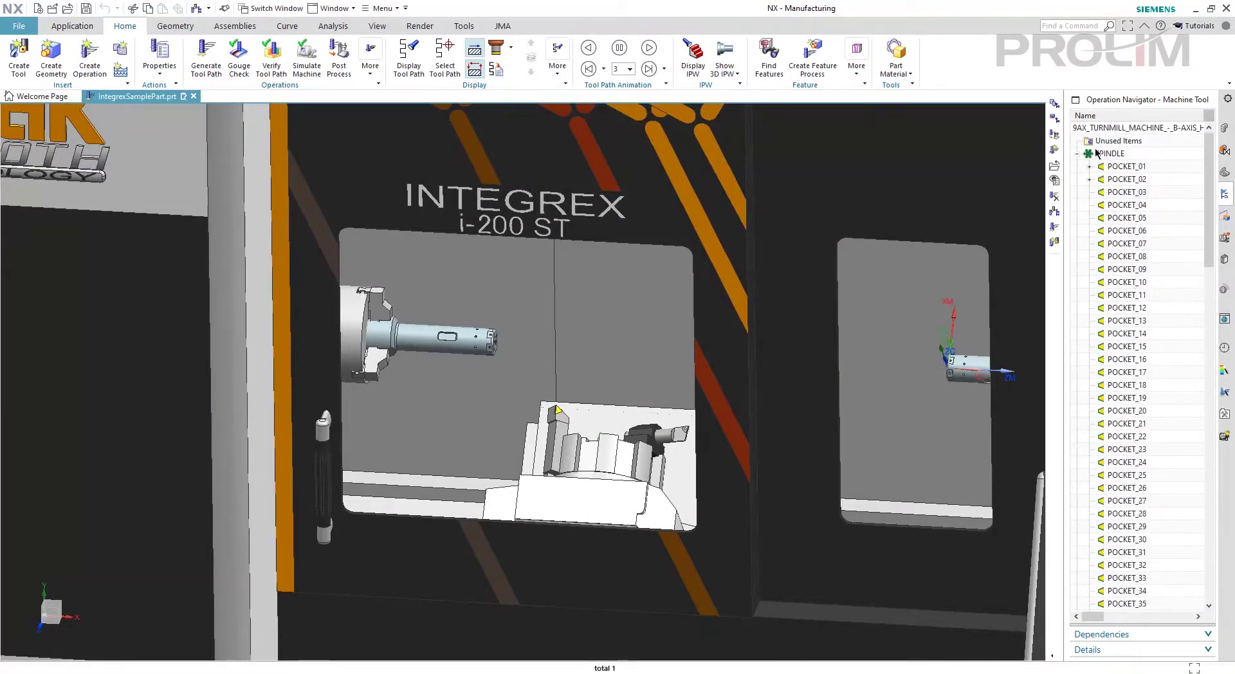
click(1078, 155)
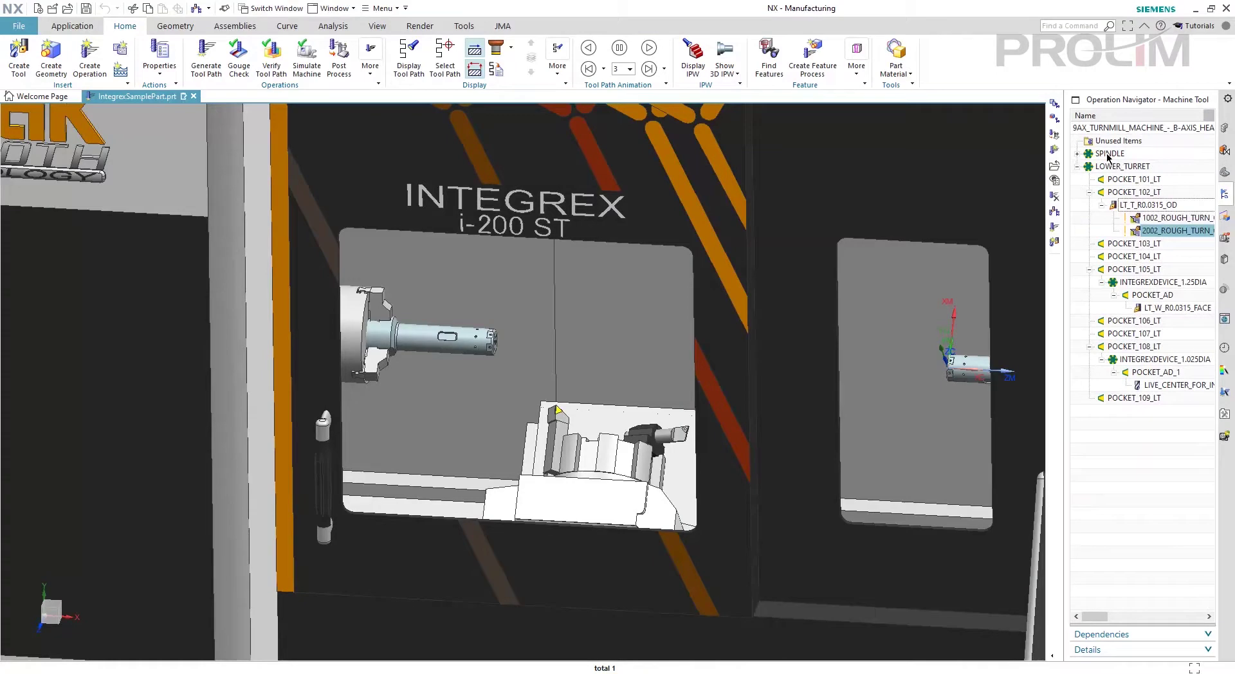
click(1076, 154)
scroll(1170, 348, down, 20)
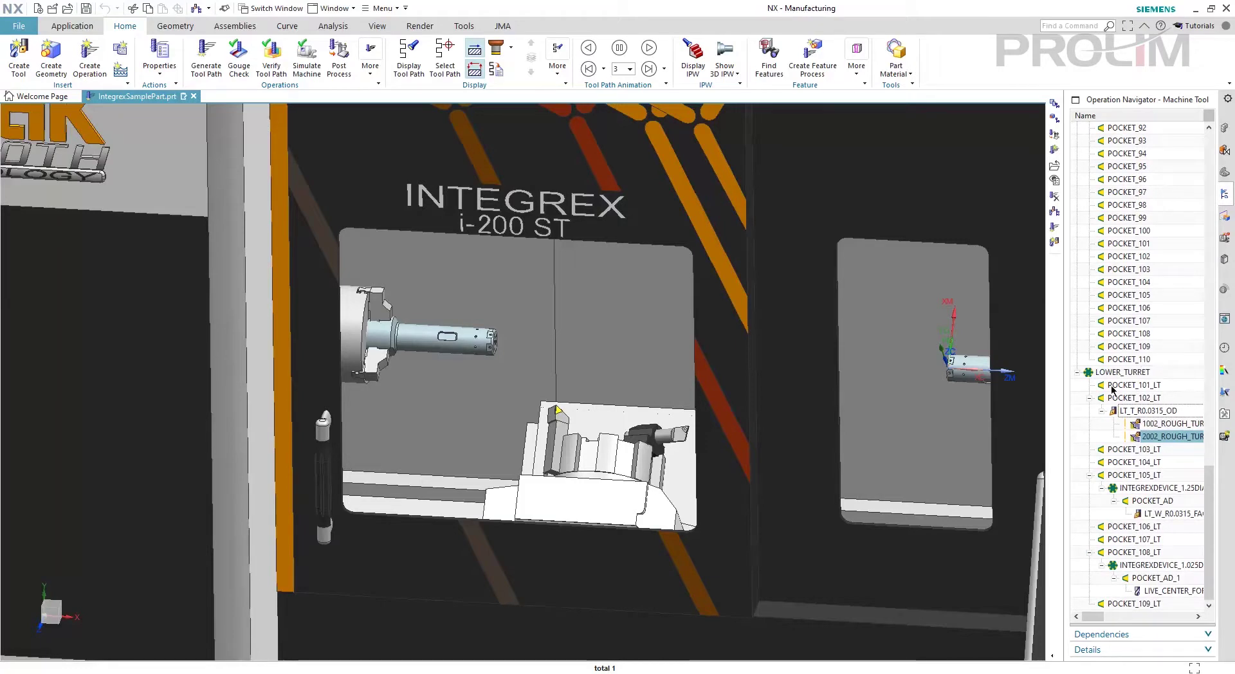
click(1090, 398)
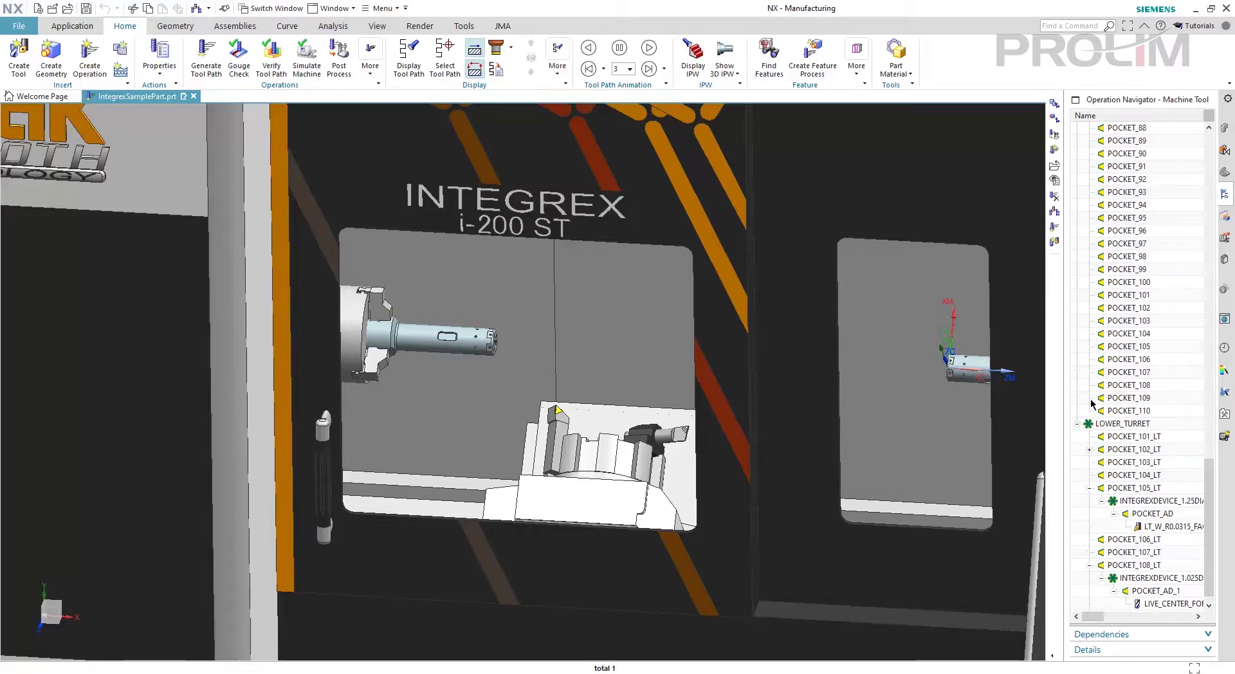
click(1089, 477)
click(1090, 565)
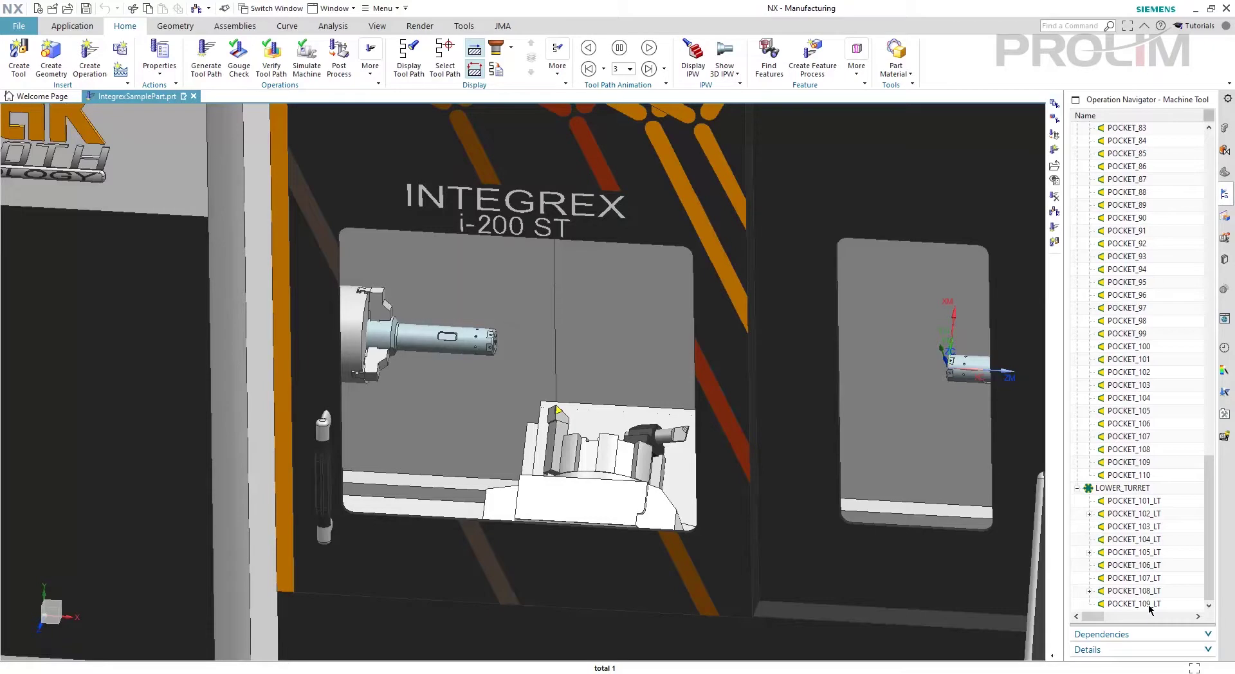
Inspect POCKET_101_LT's pocket number 101 and close its settings without changes.
double_click(1146, 502)
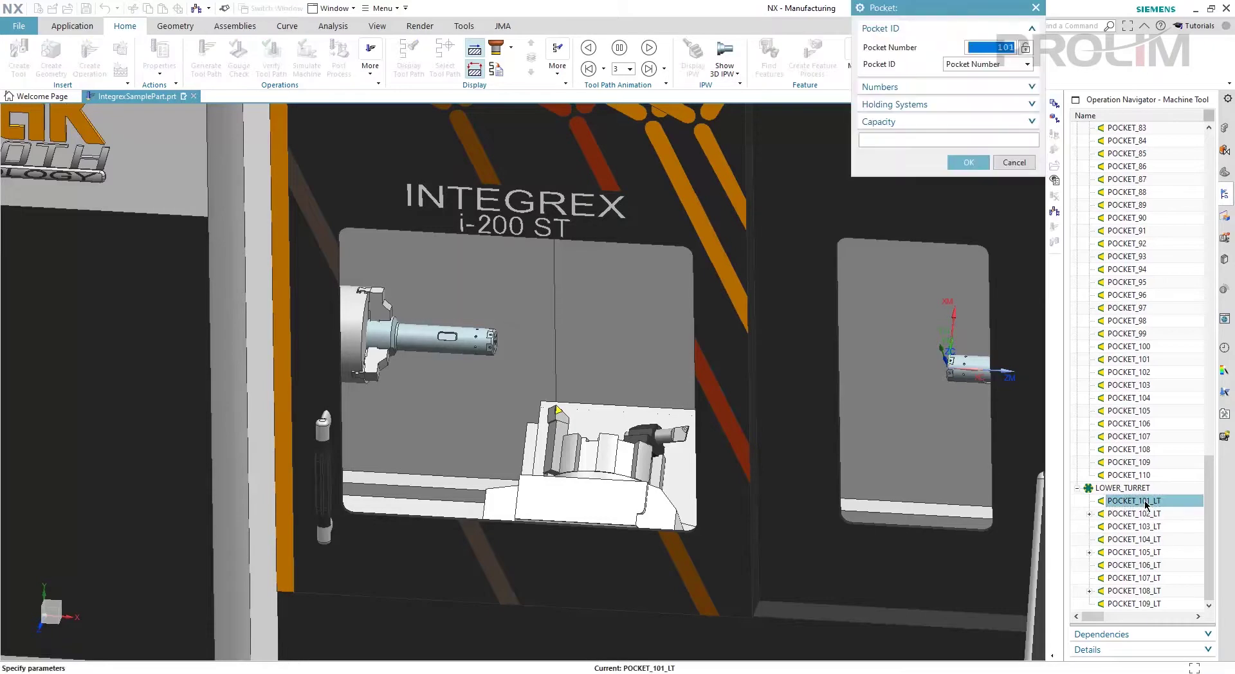
click(998, 47)
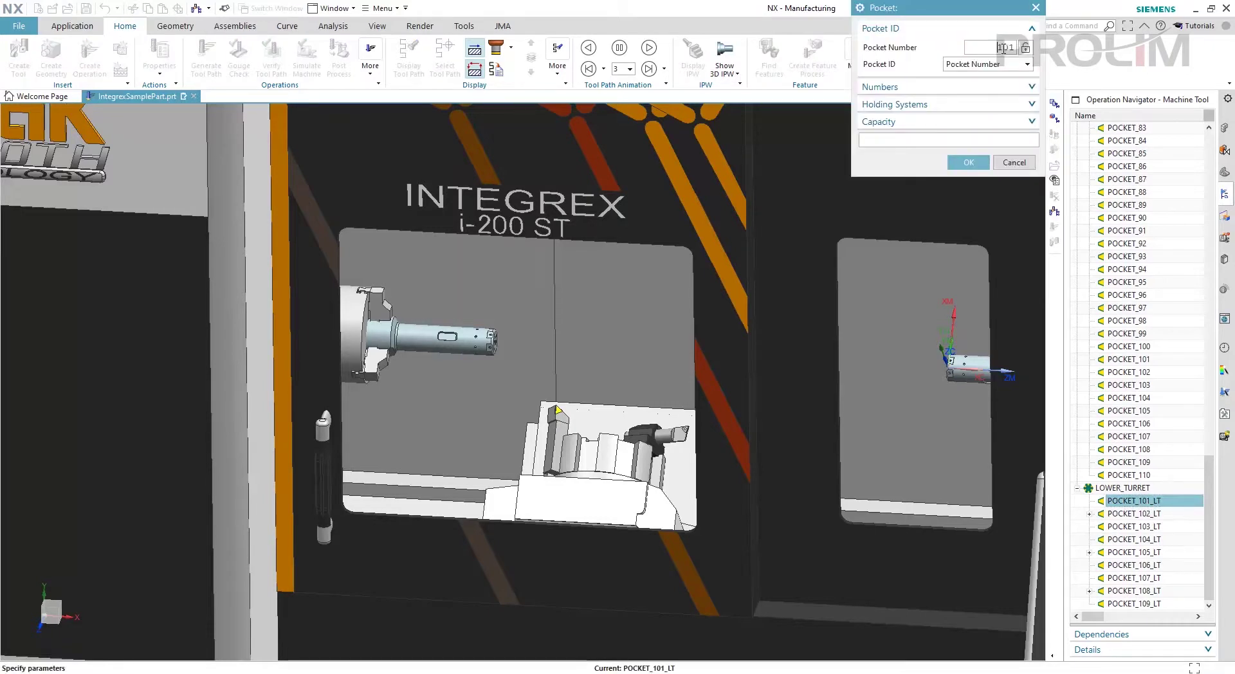
drag(994, 46, 1019, 47)
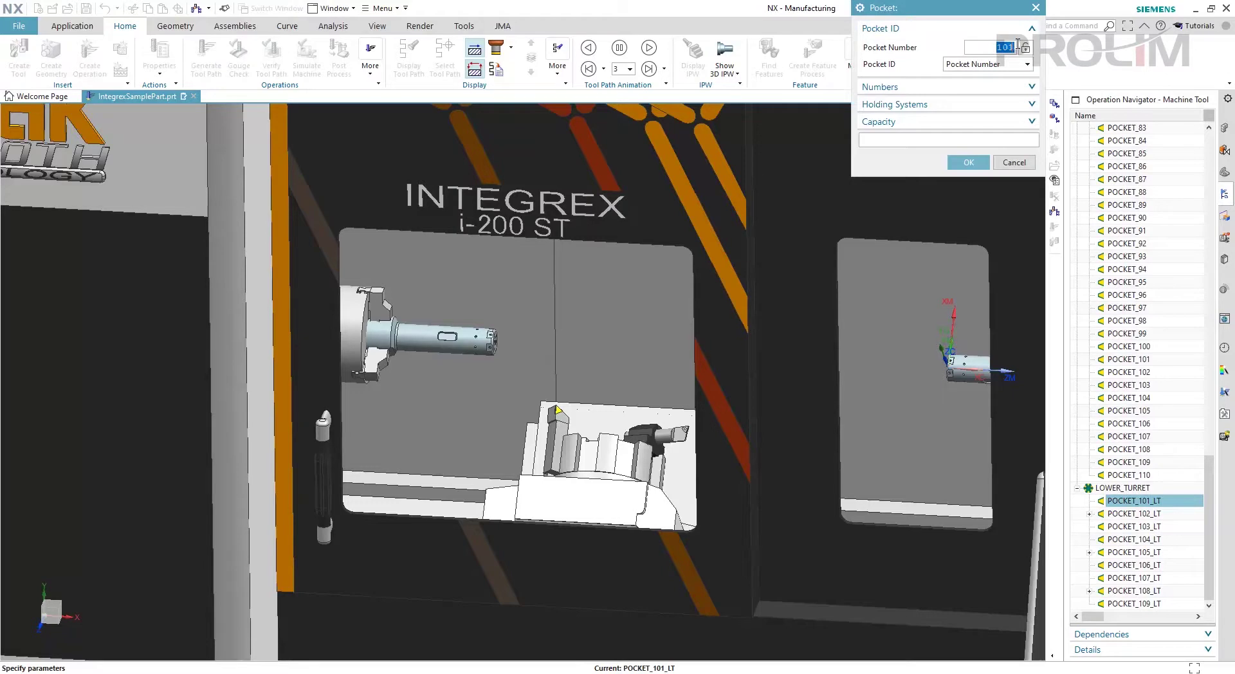
click(1022, 164)
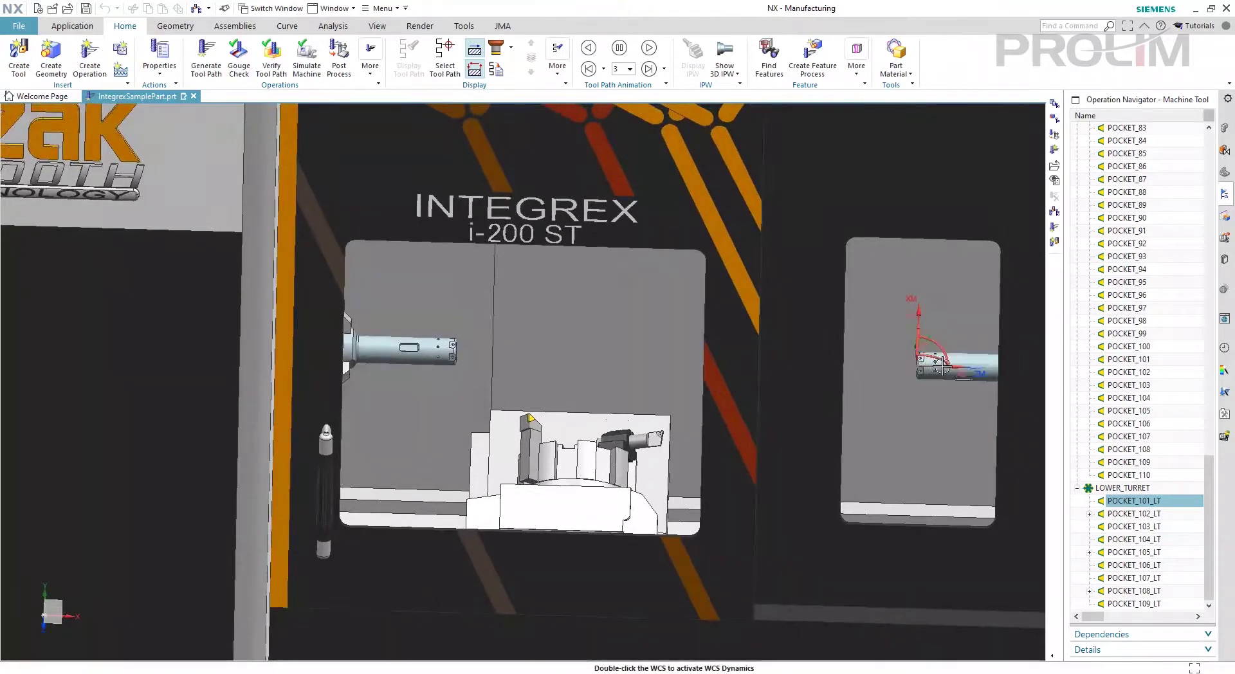
Expand POCKET_102_LT to confirm its shared rough-turn tool, then switch to Program Order View.
click(1089, 514)
scroll(1133, 551, down, 1)
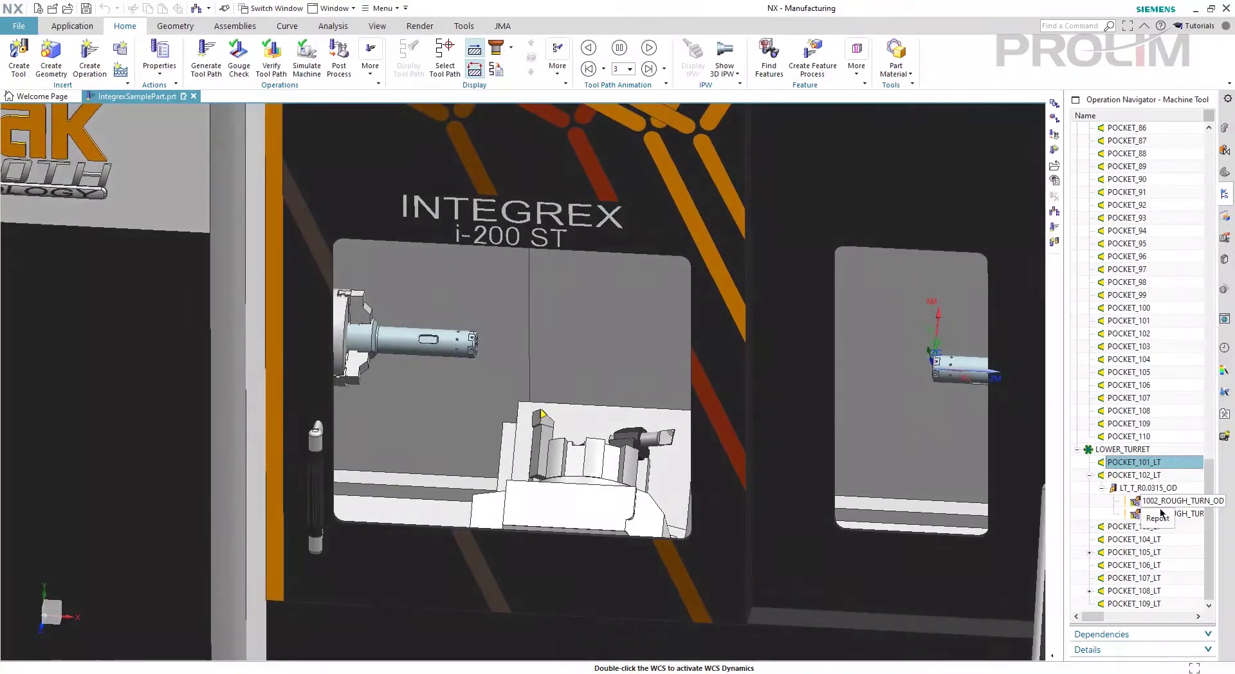
click(1107, 510)
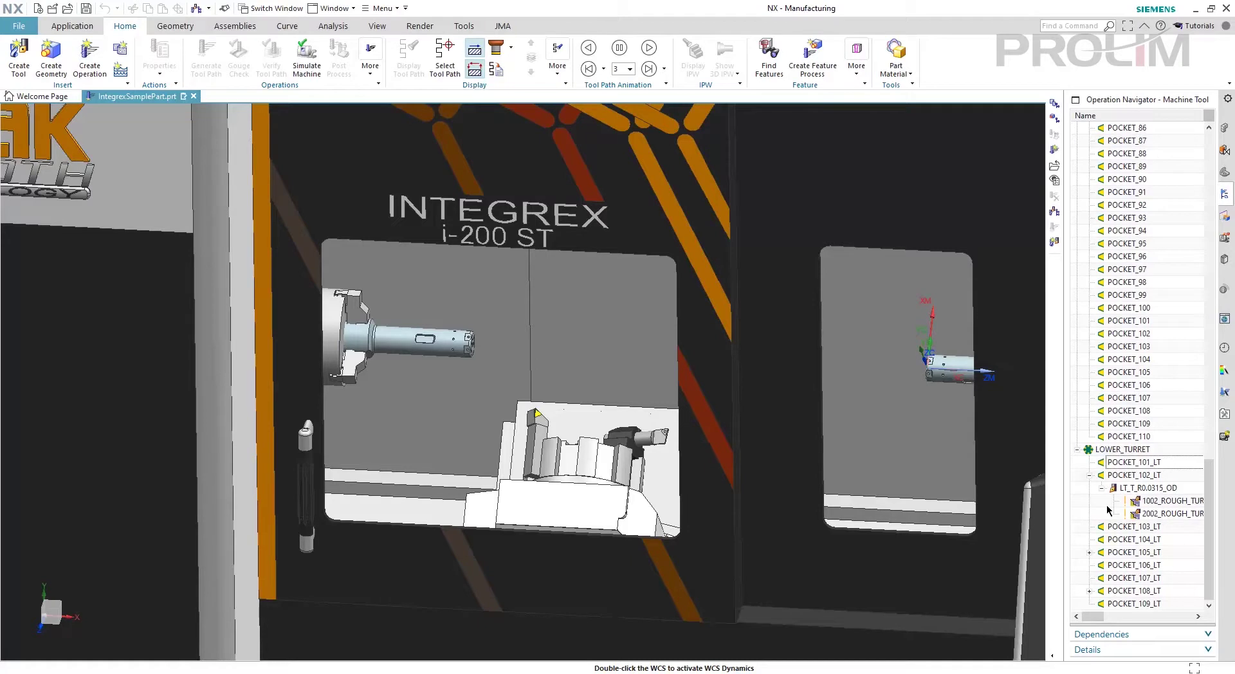
right_click(1071, 308)
click(1112, 317)
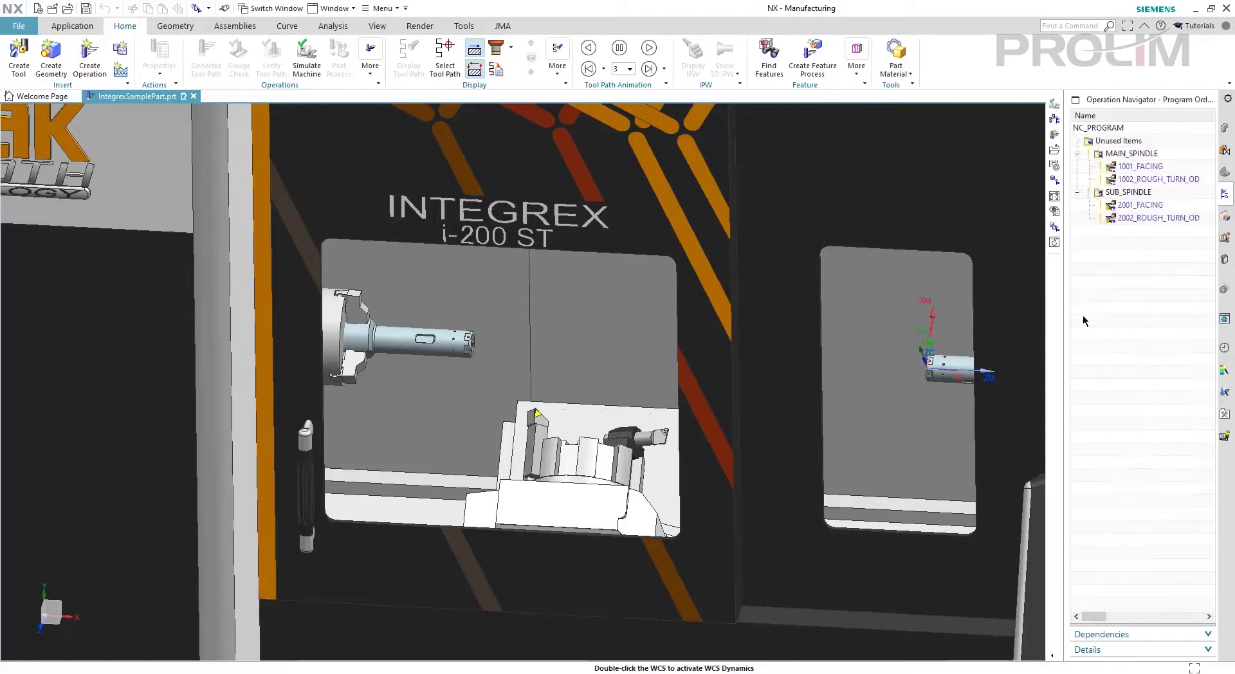
Simulate 1002_ROUGH_TURN_OD on the machine, play it to the M30 end, then finish.
click(1148, 180)
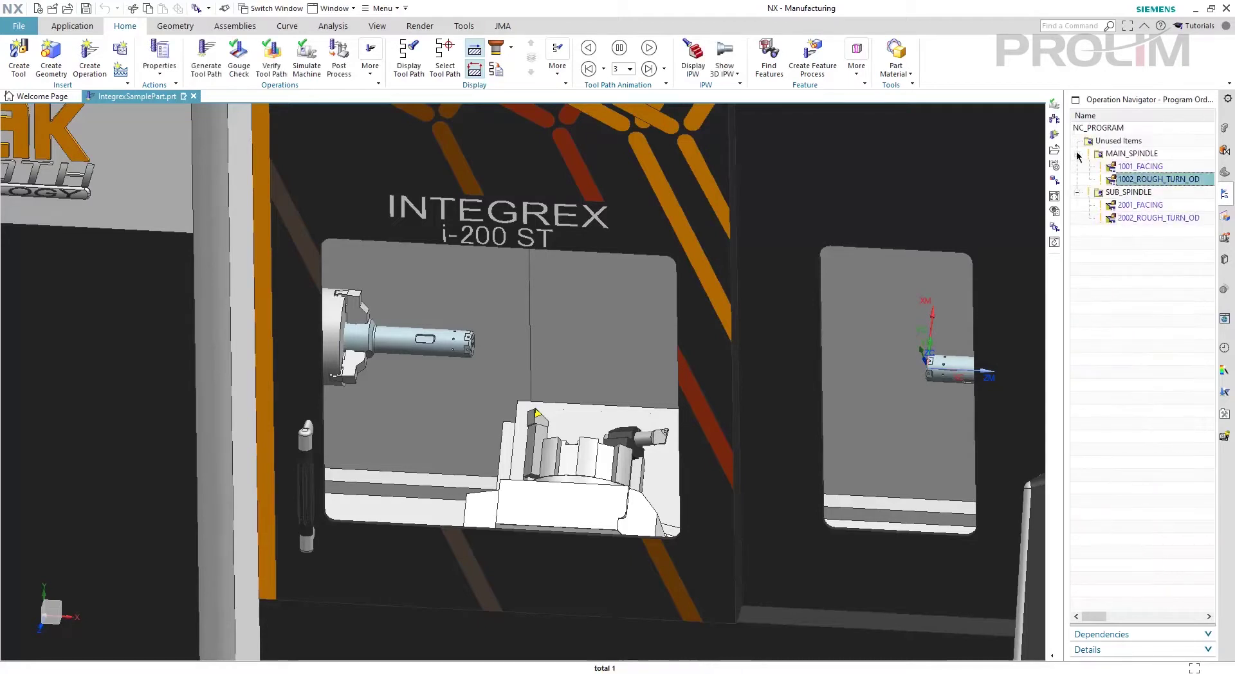
click(317, 70)
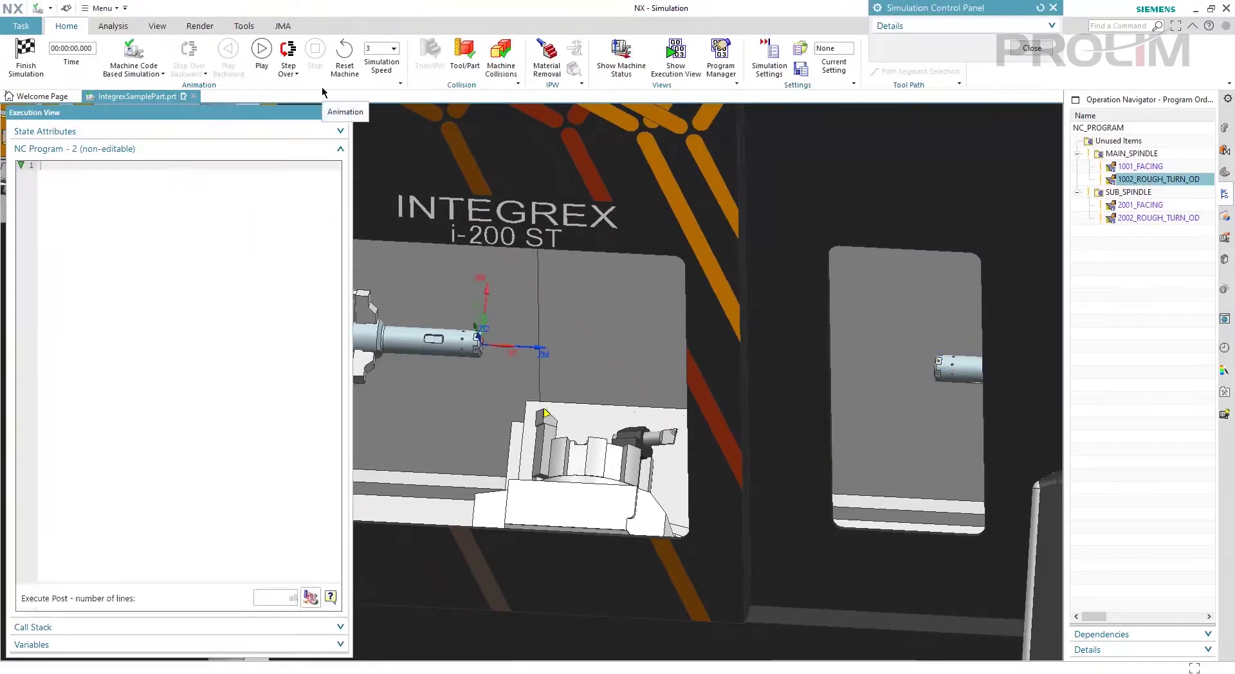
click(266, 74)
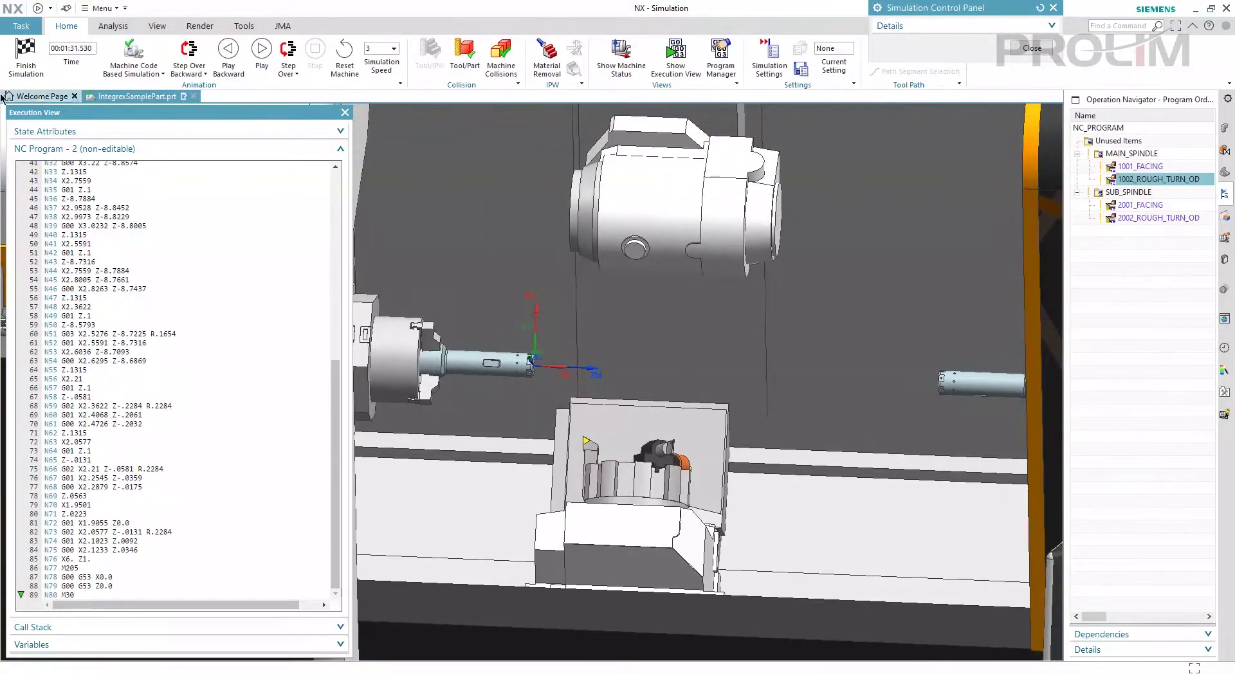
click(1032, 48)
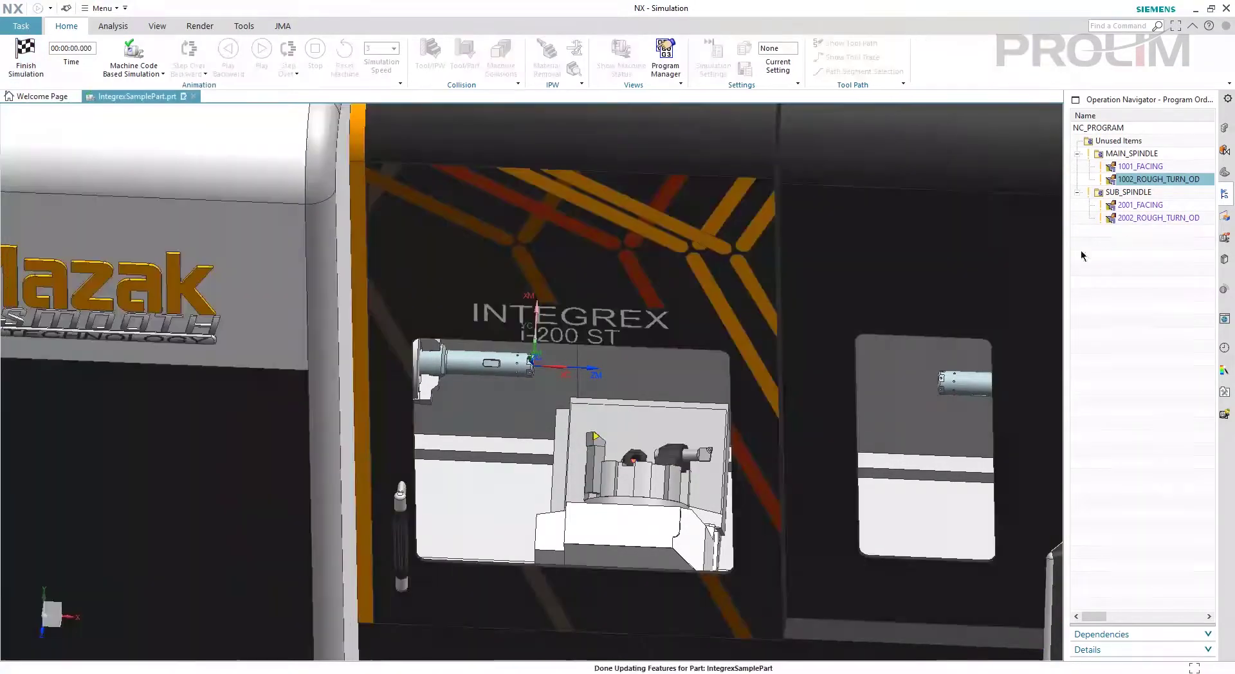
Play the 2002_ROUGH_TURN_OD machine-code simulation, fit the whole machine in view, then finish.
click(1148, 217)
click(133, 54)
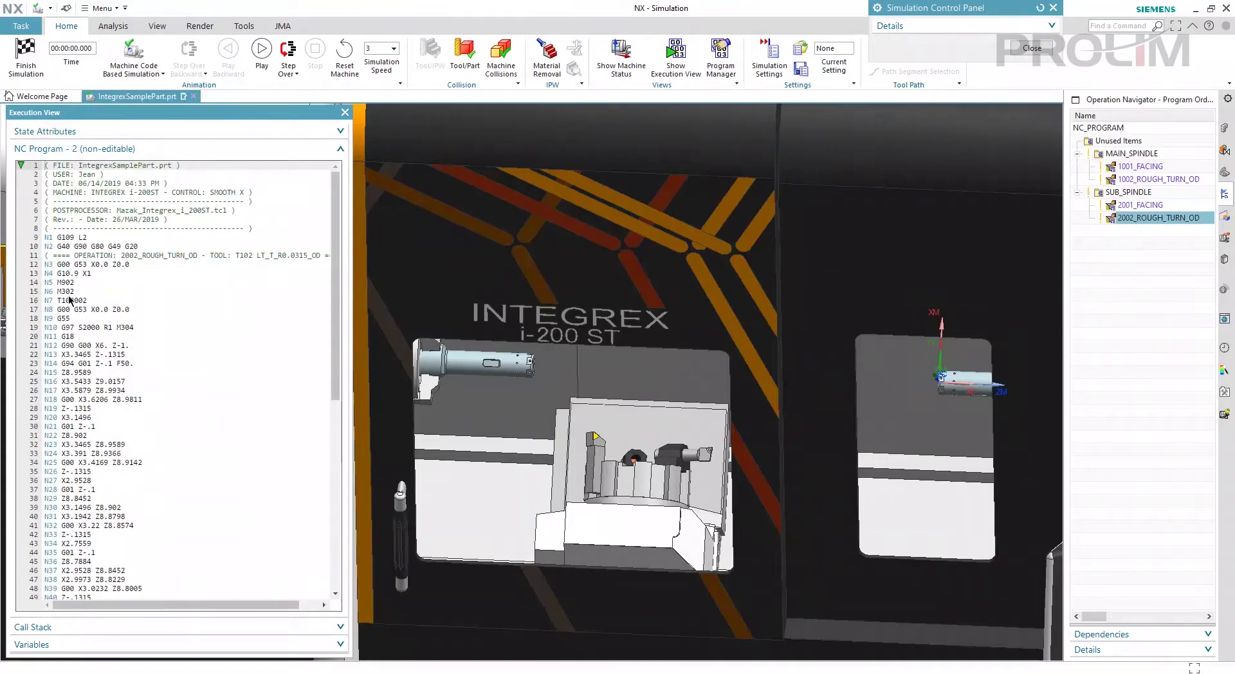
click(261, 49)
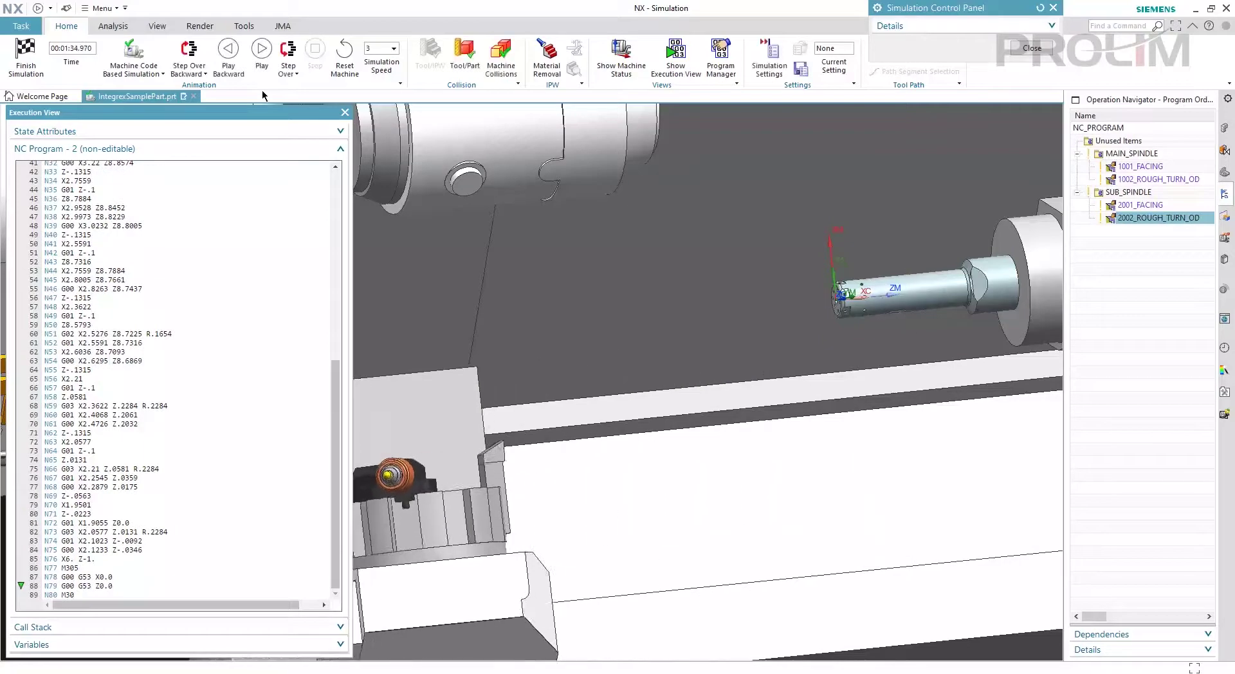
key(Home)
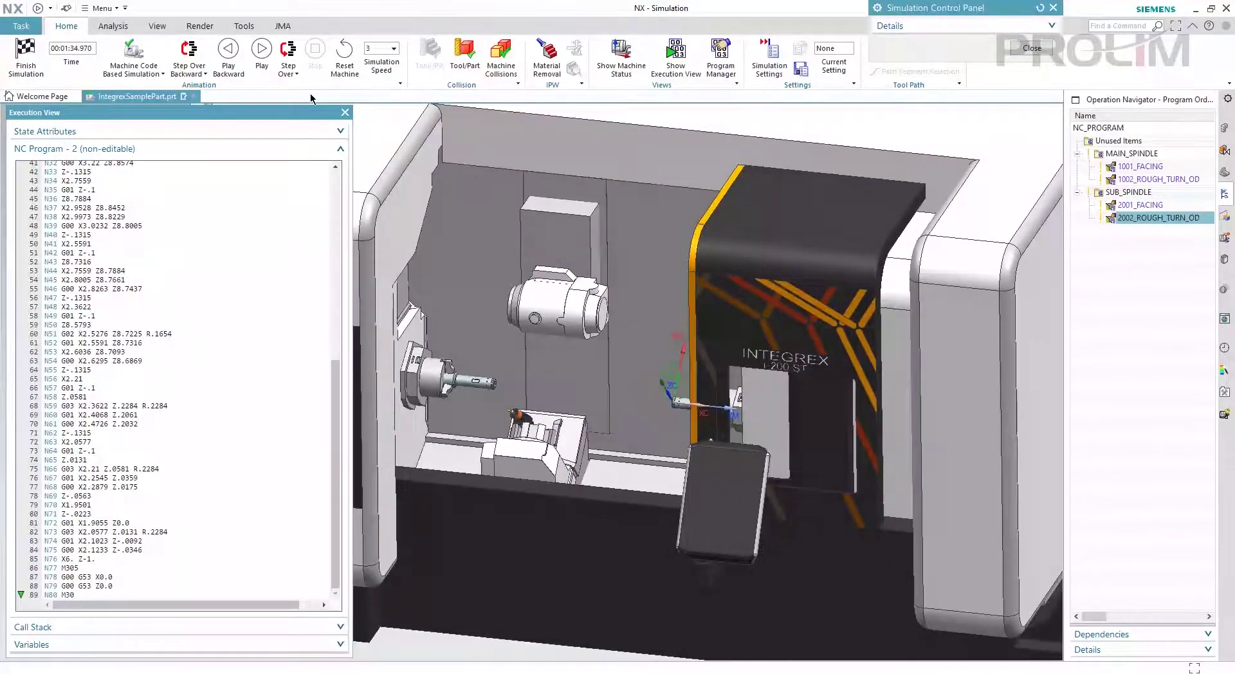
click(25, 64)
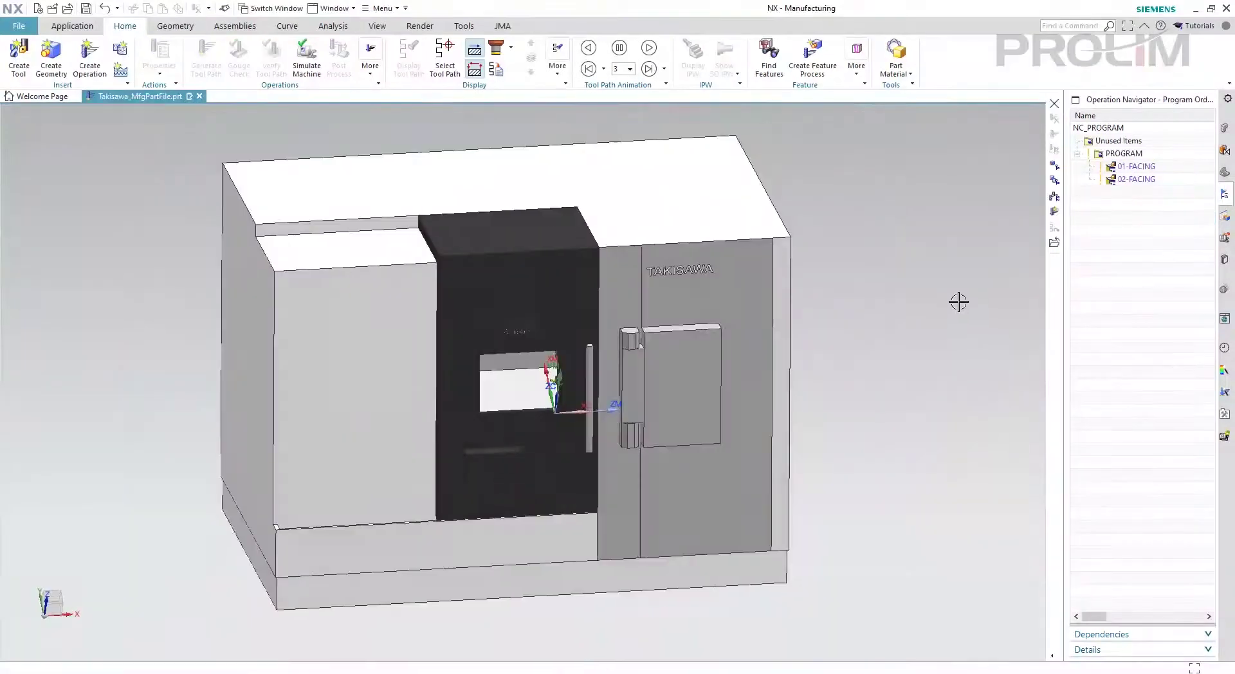
Hide the Takisawa machine enclosure.
scroll(958, 301, up, 5)
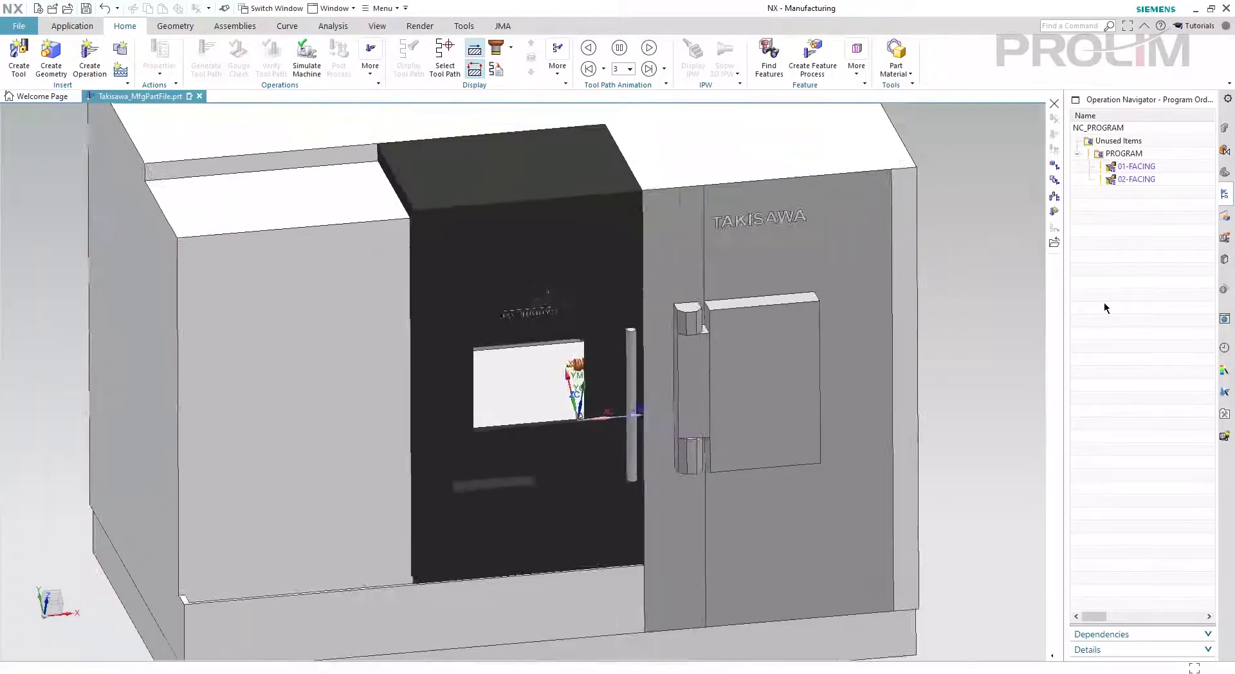
click(593, 214)
click(703, 213)
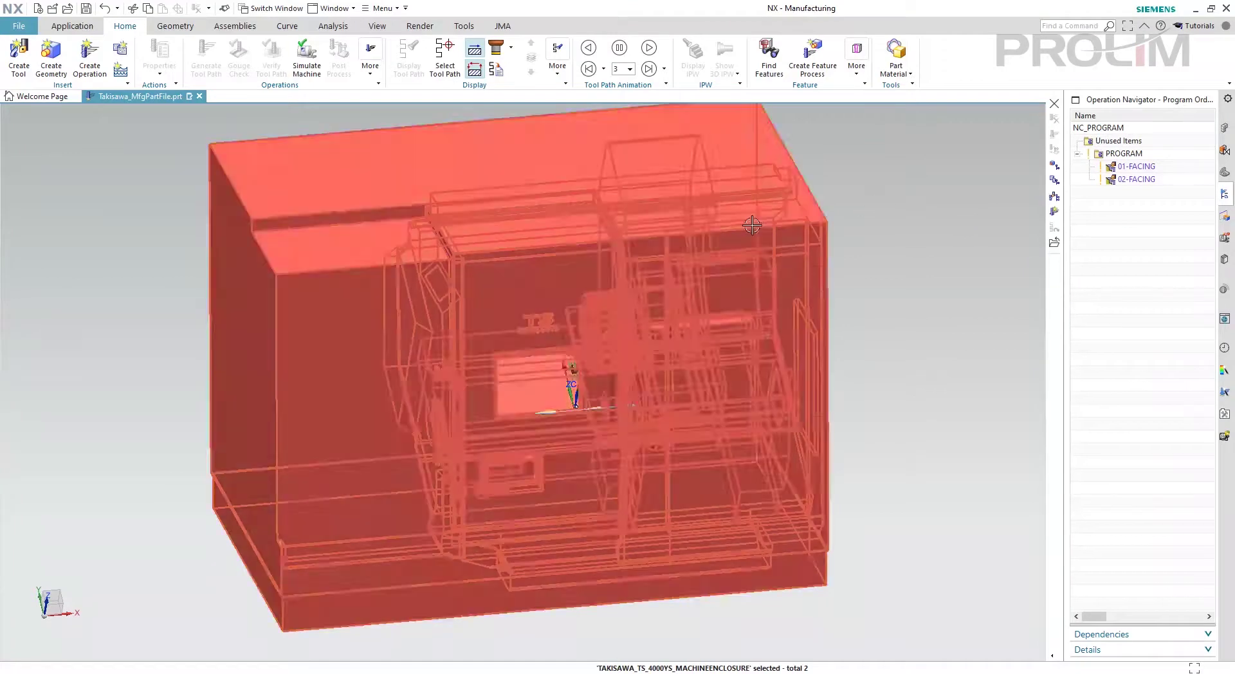
right_click(754, 229)
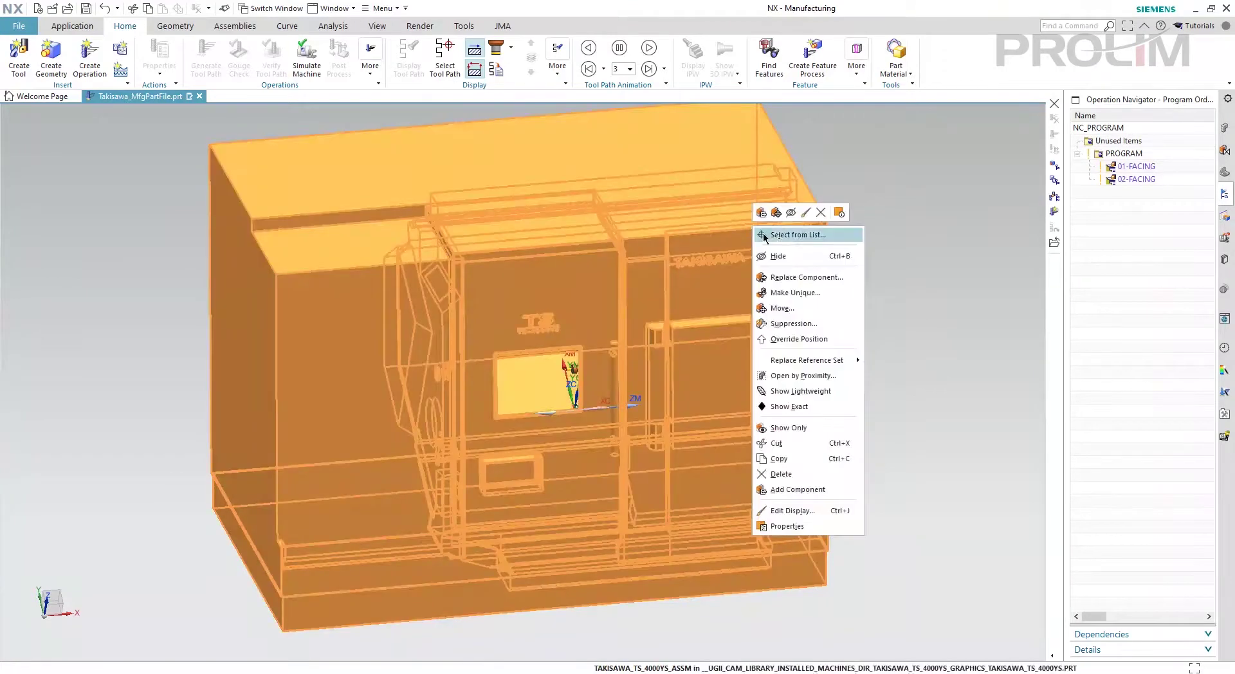
click(792, 209)
Hide the TOOLEYE arm and the PARTSCATCHER.
click(456, 384)
click(540, 366)
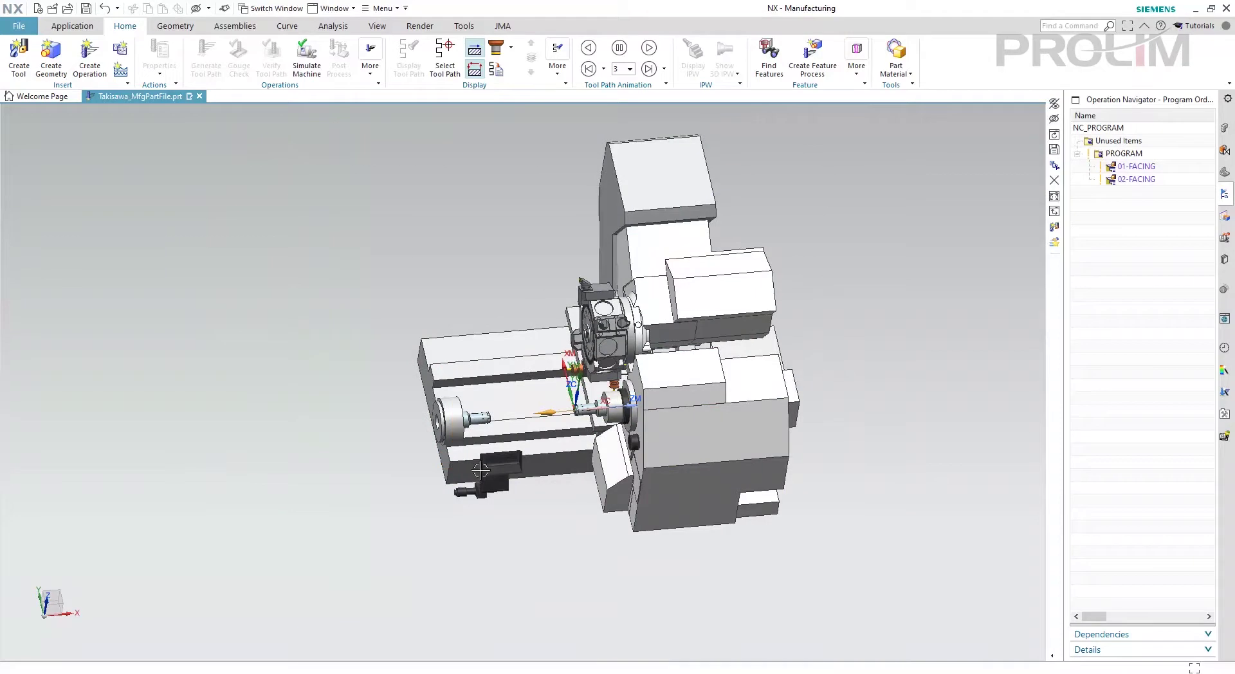
click(495, 470)
click(563, 452)
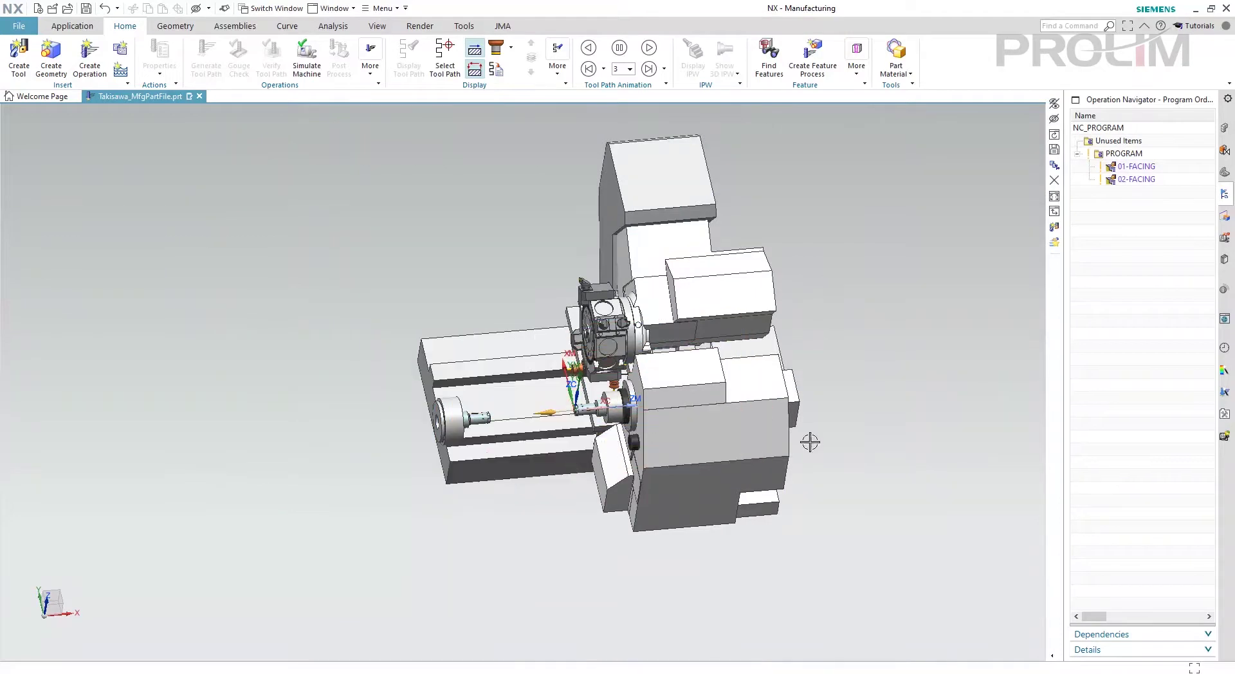
Zoom in to identify the turret's turning tool, slide and right-hand tool holder.
scroll(664, 449, up, 3)
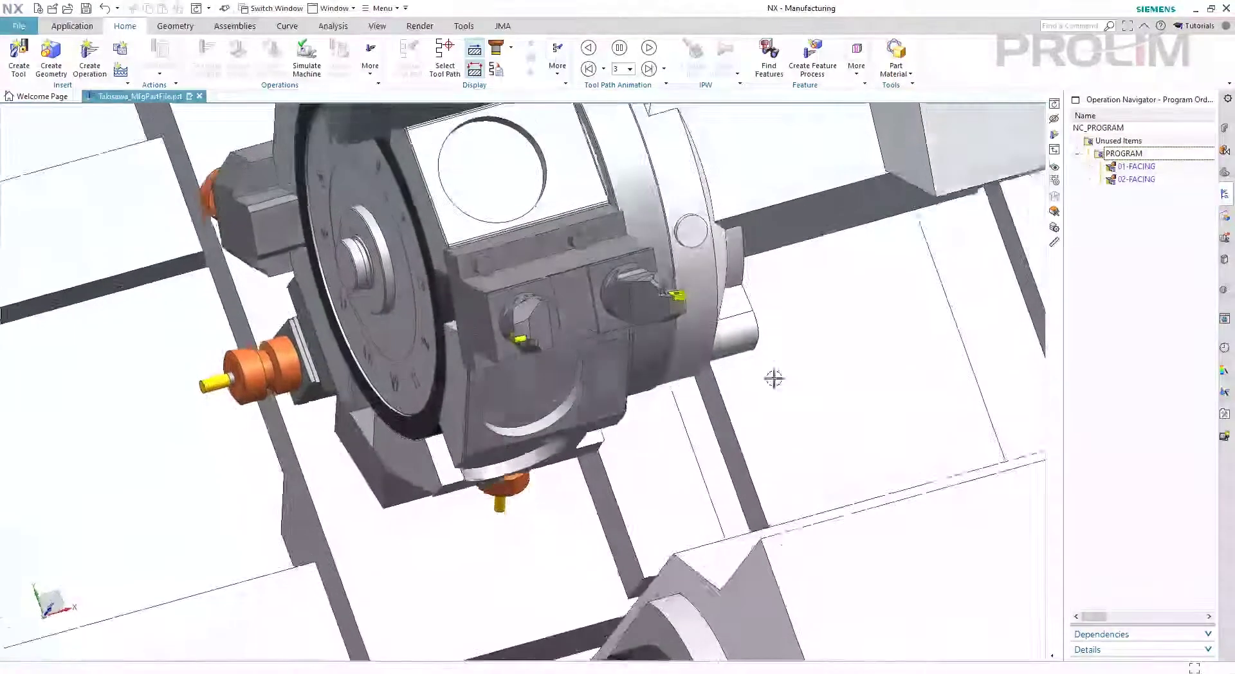
click(521, 343)
click(634, 330)
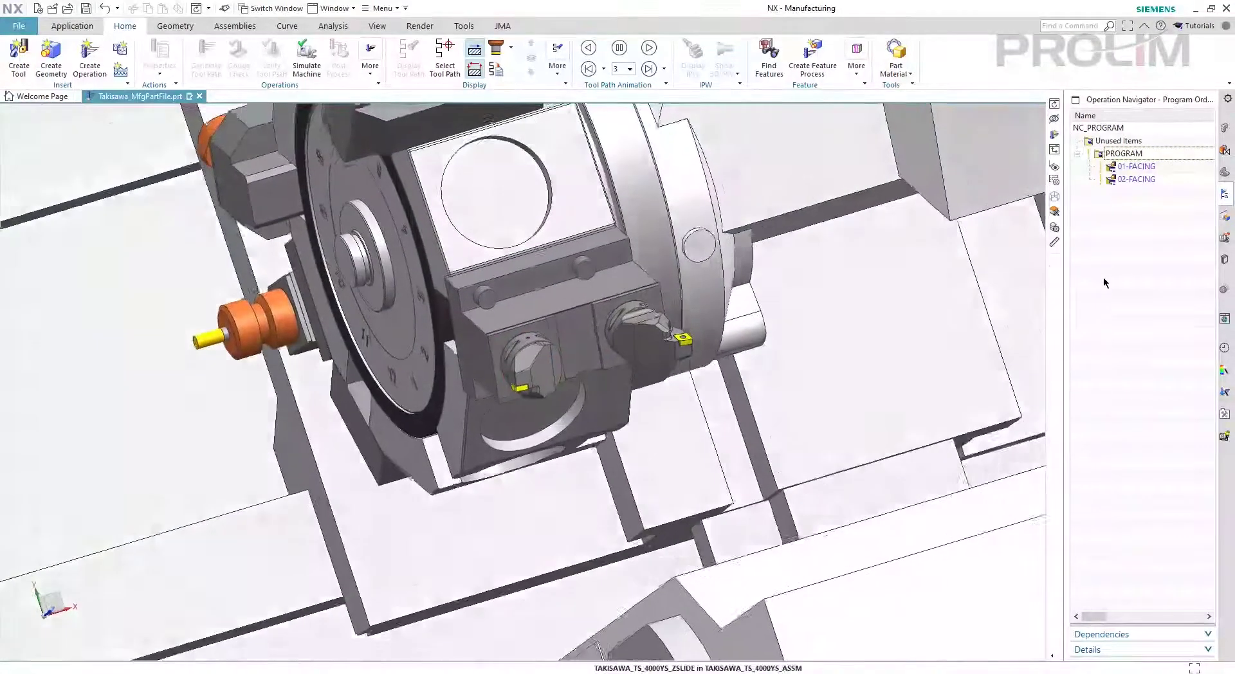
click(662, 324)
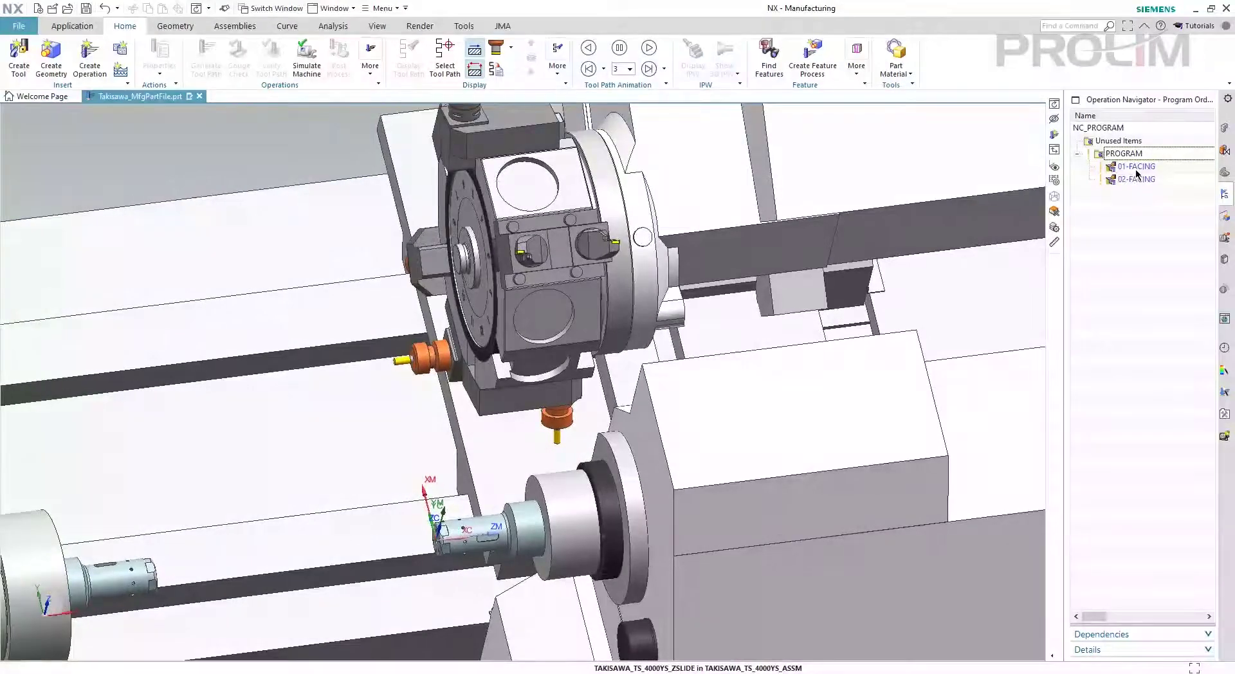
Simulate 01-FACING, confirm its NC program calls tool T0303, then return to manufacturing.
click(1135, 167)
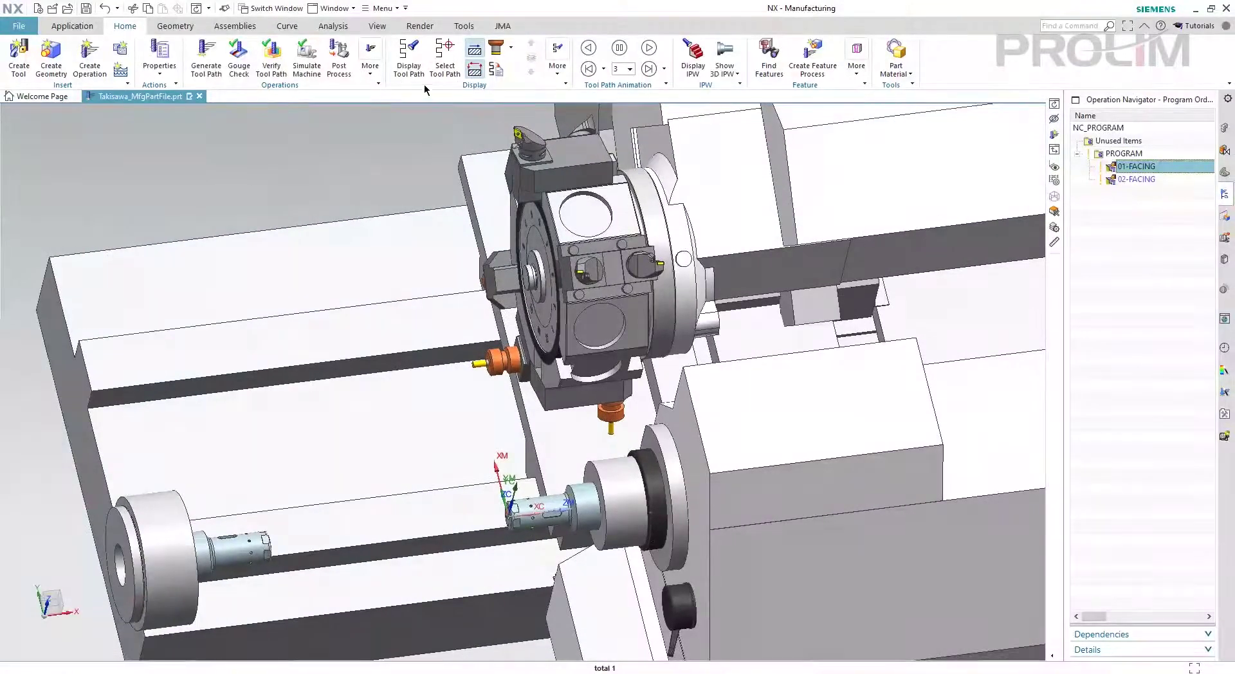
click(308, 80)
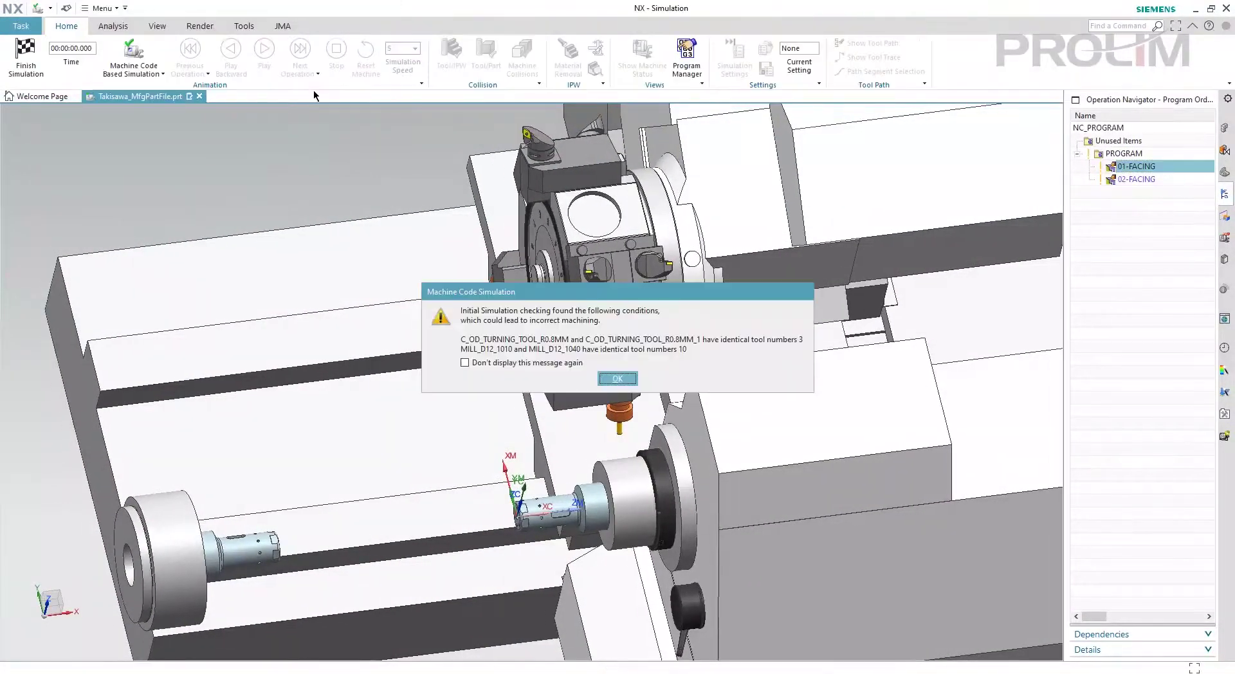
click(622, 374)
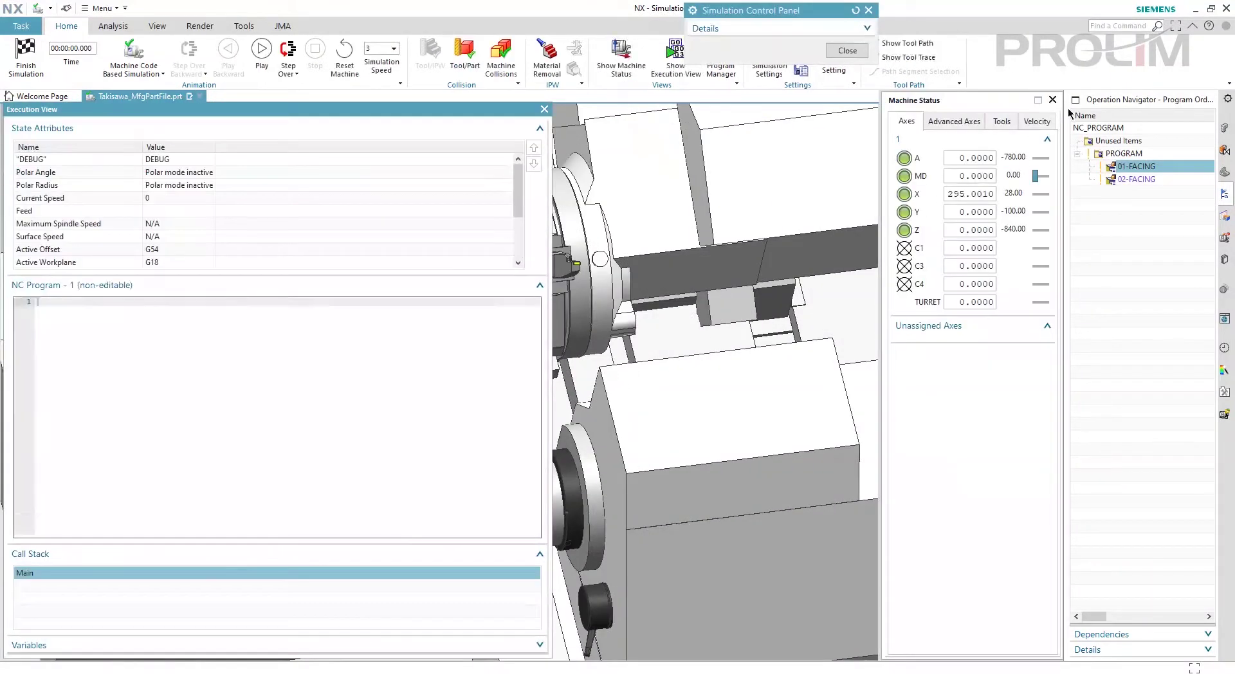
click(408, 128)
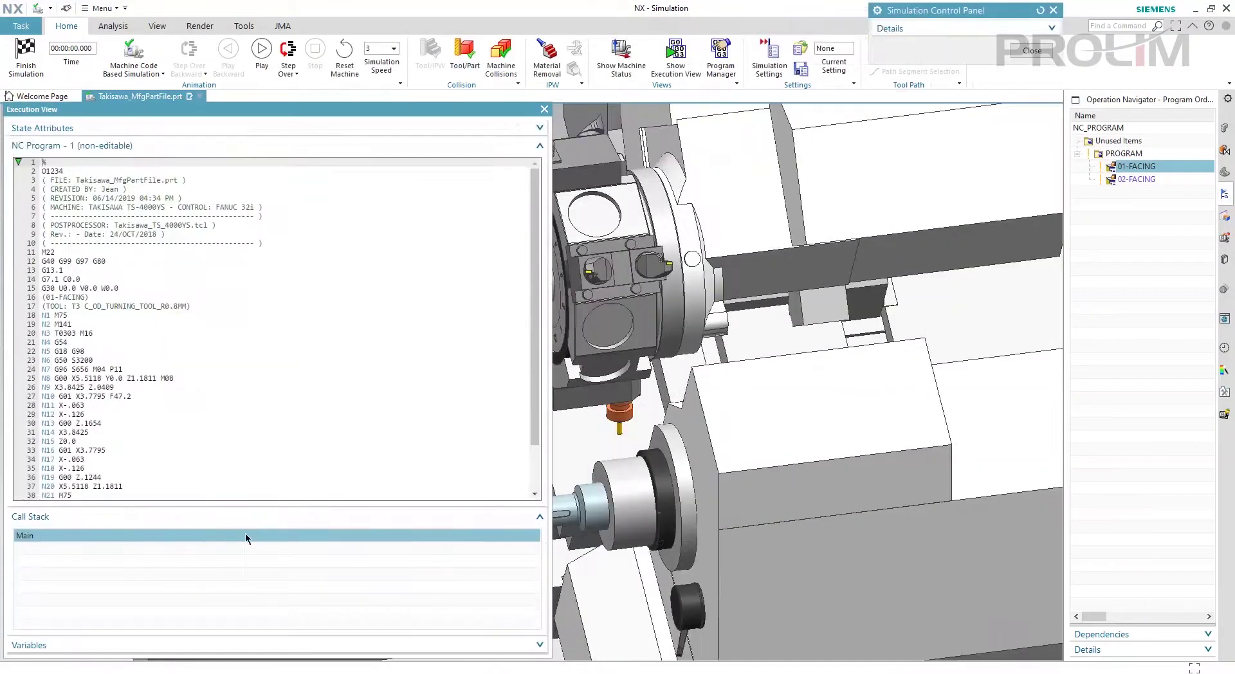
click(254, 518)
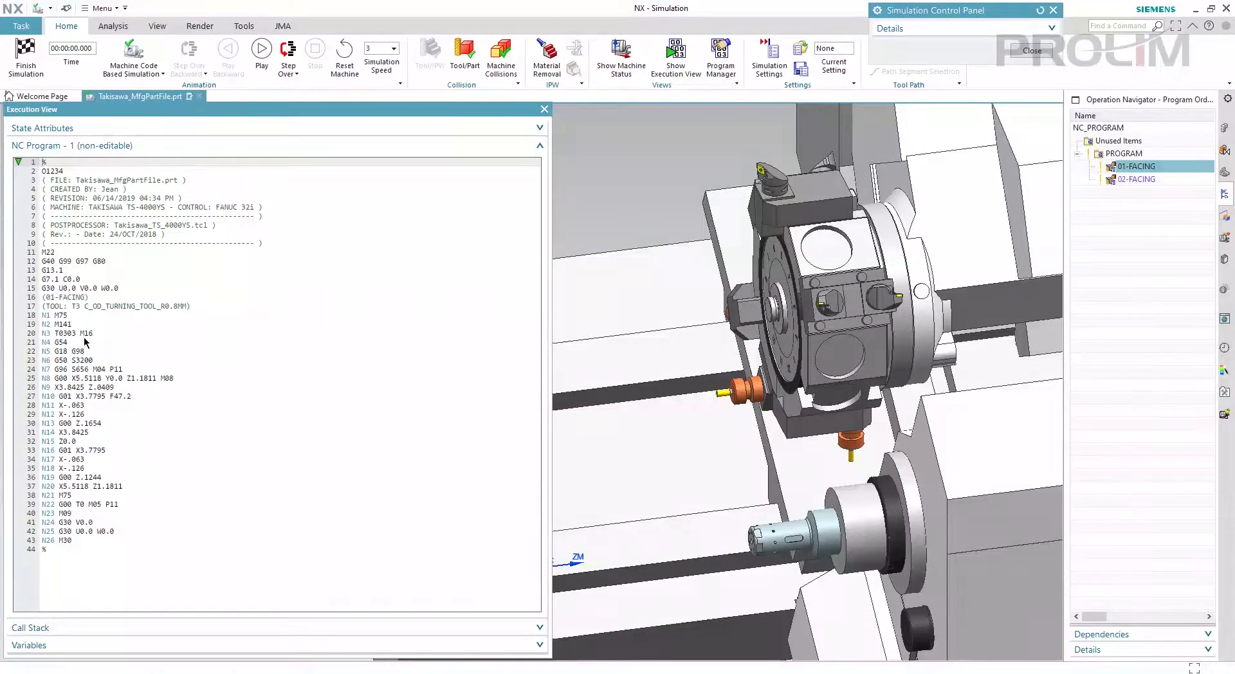
click(60, 334)
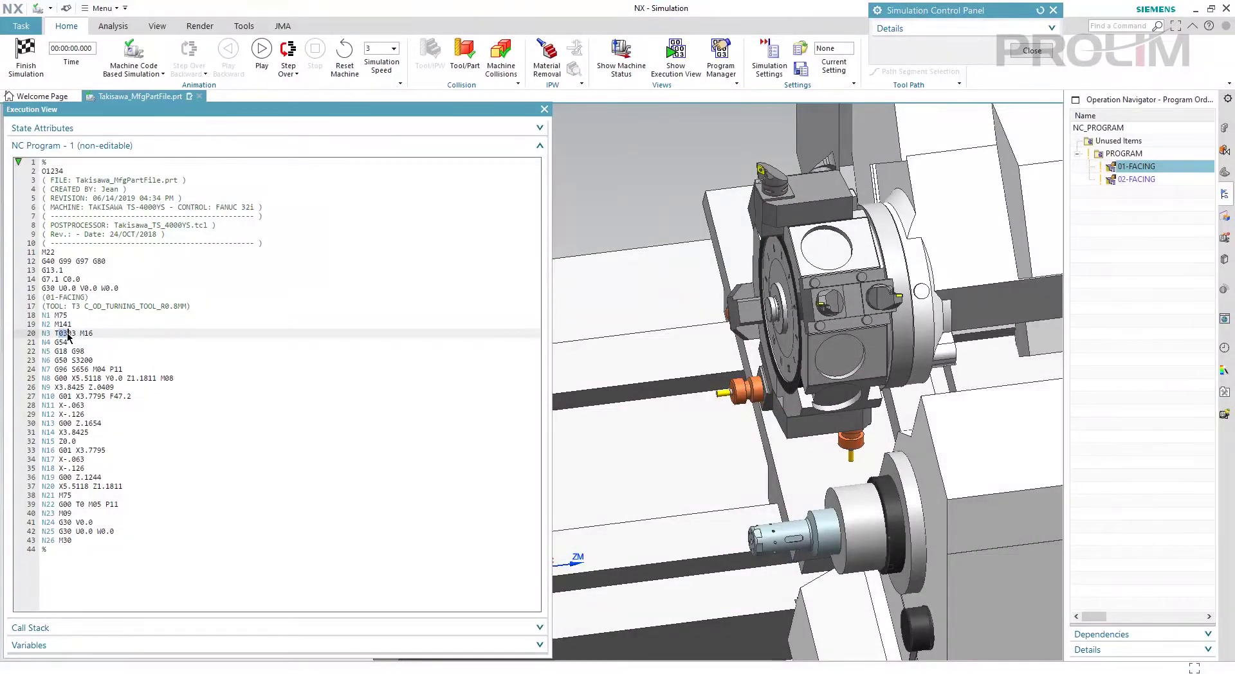
click(73, 333)
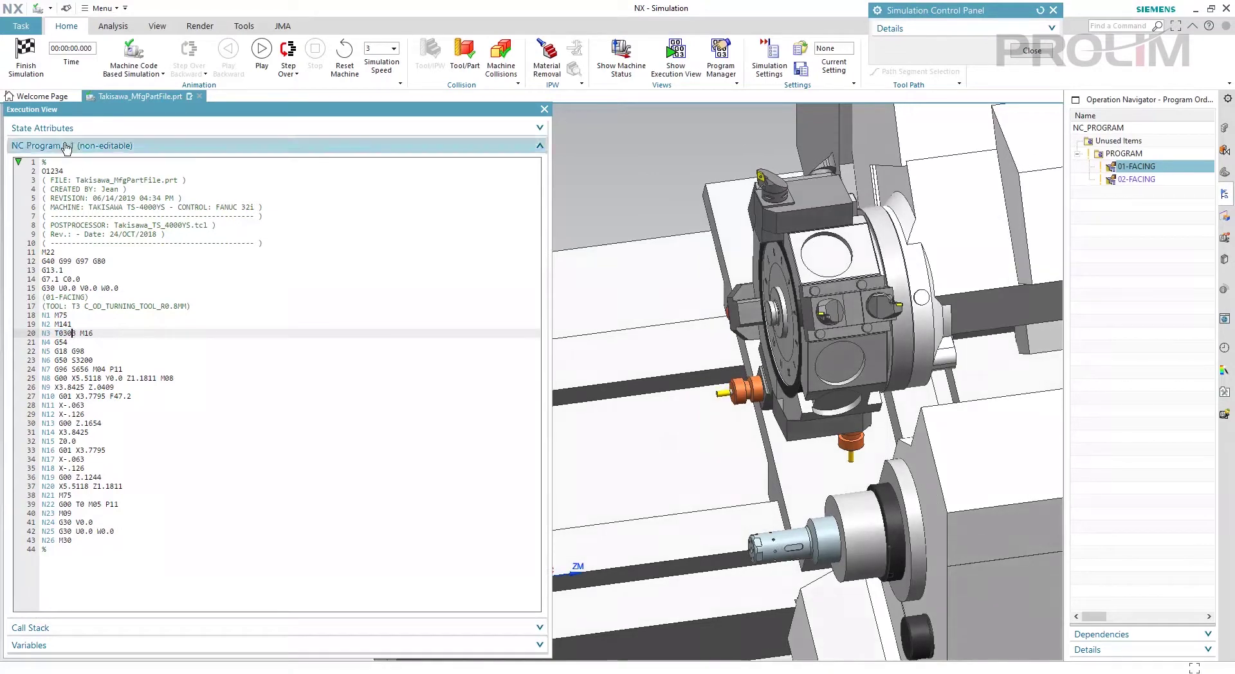
click(38, 74)
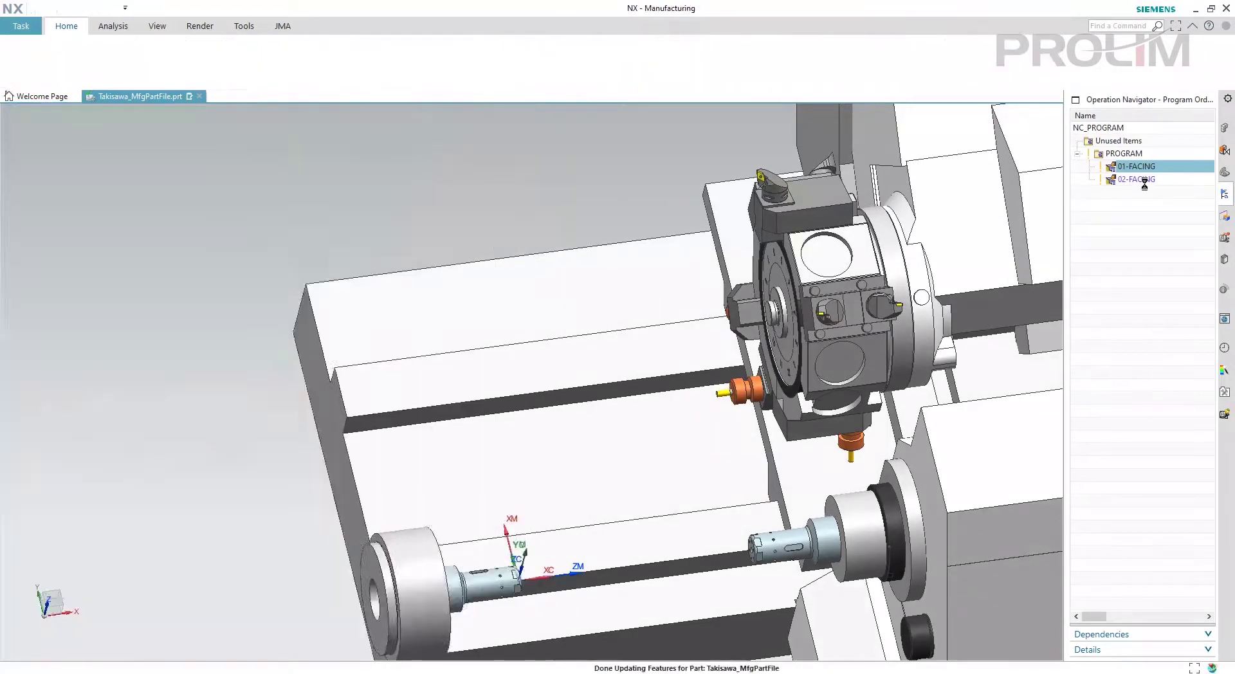
Simulate 02-FACING, confirm it calls tool T0333, and close the simulation panels.
click(1136, 179)
click(306, 61)
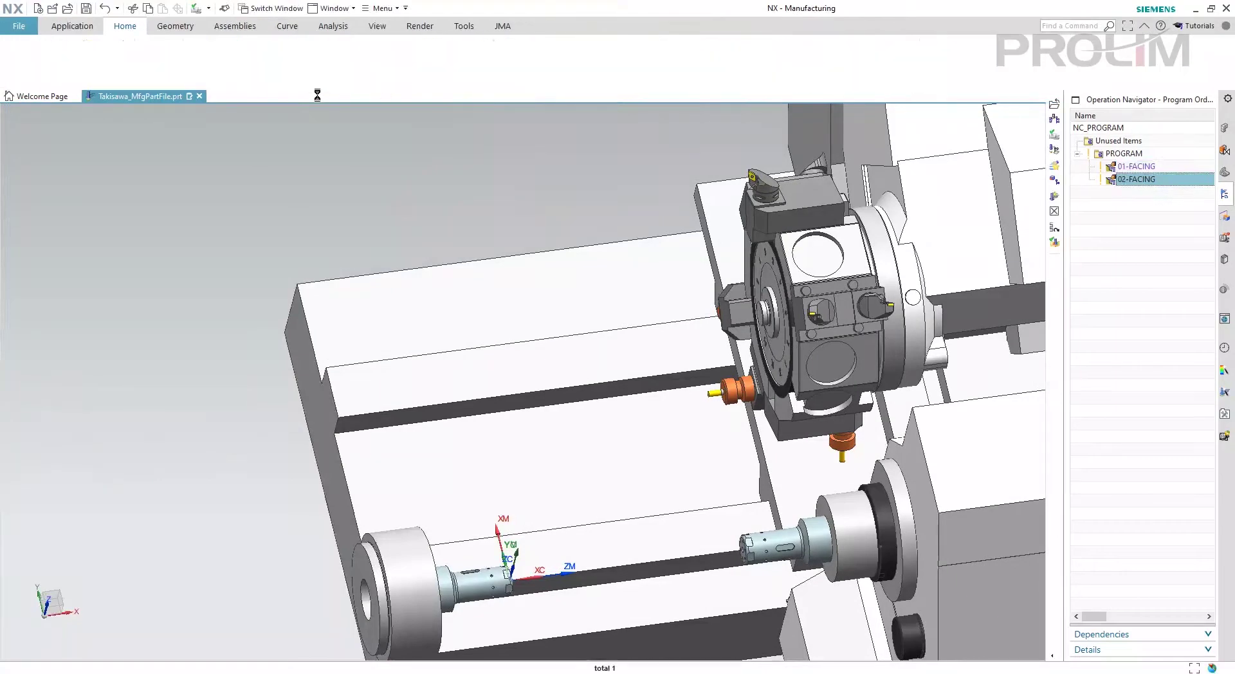
click(602, 376)
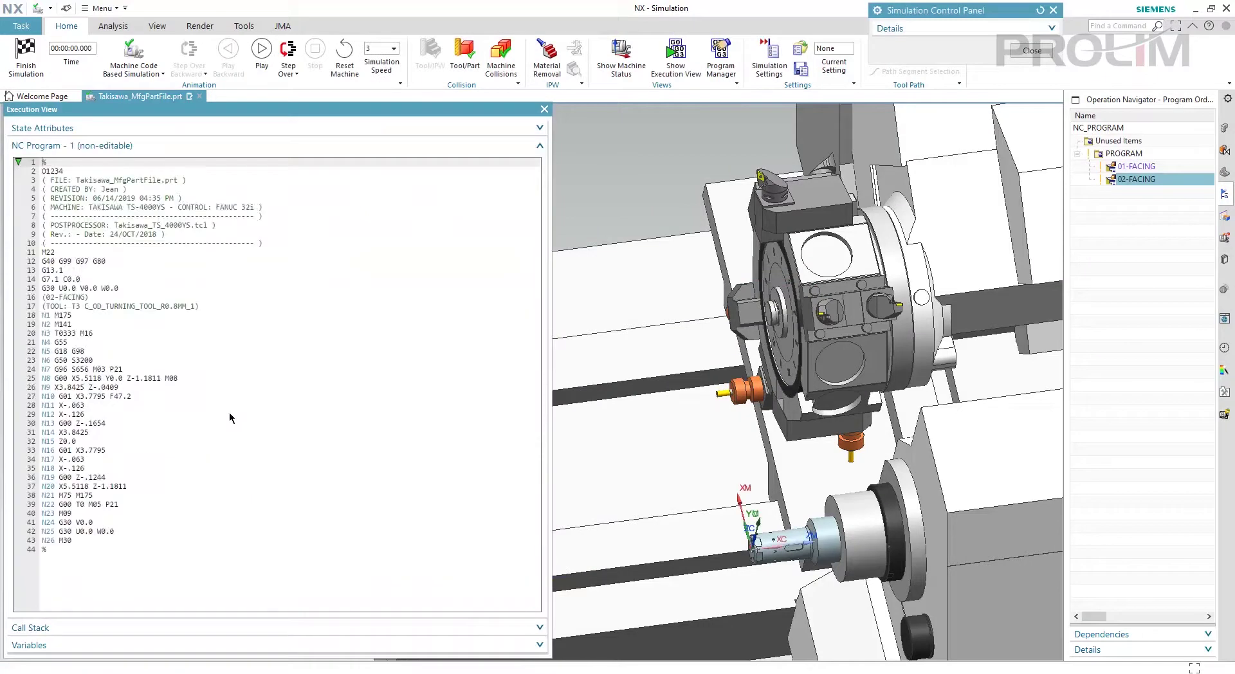
click(62, 335)
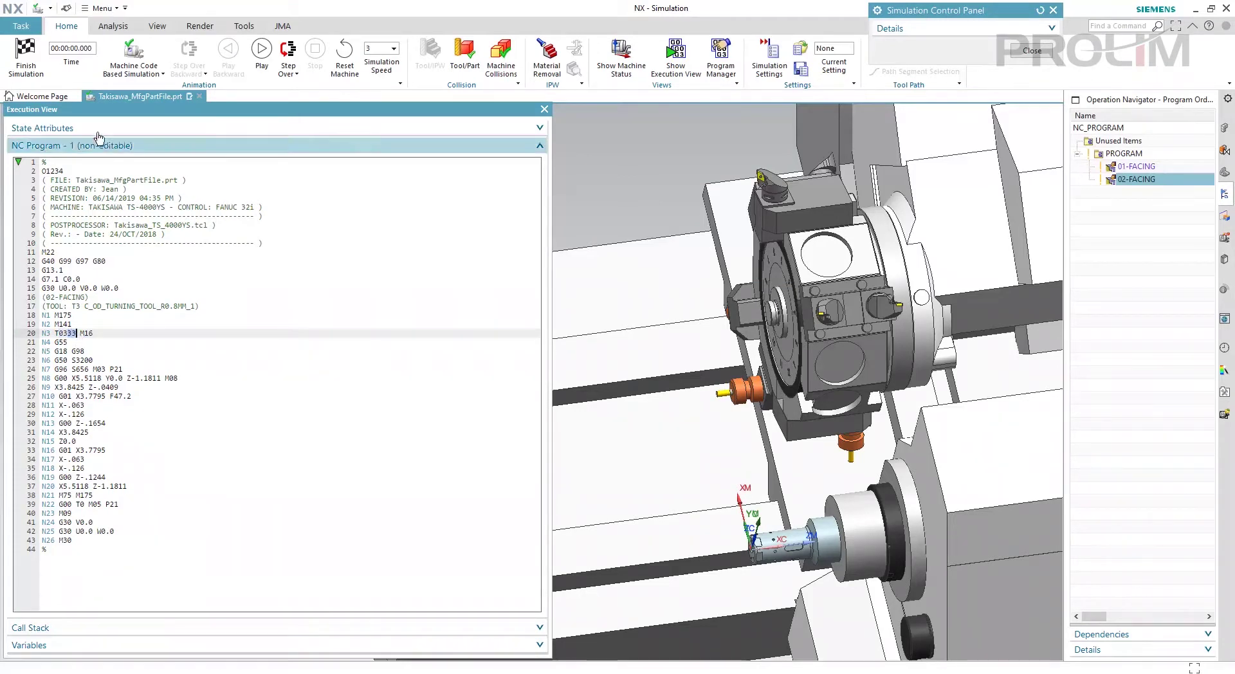
click(1018, 52)
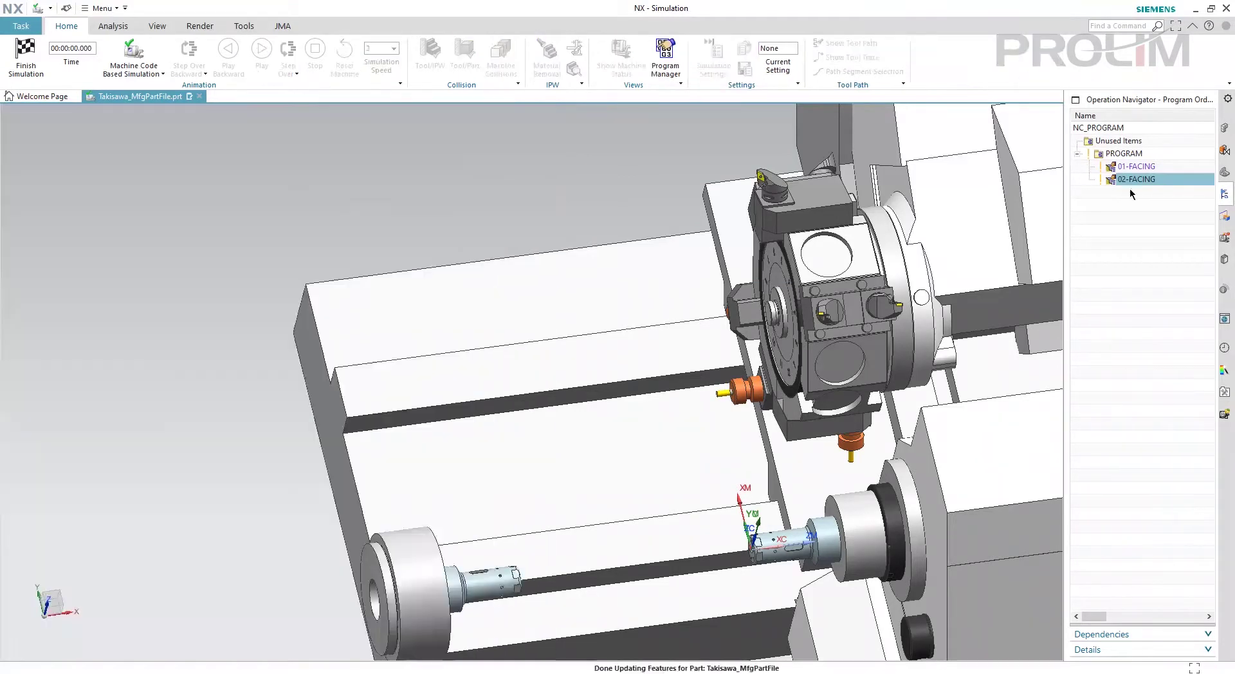
Switch to Machine Tool View and collapse the turning tools and POCKET_0303 through POCKET_1141.
right_click(1139, 242)
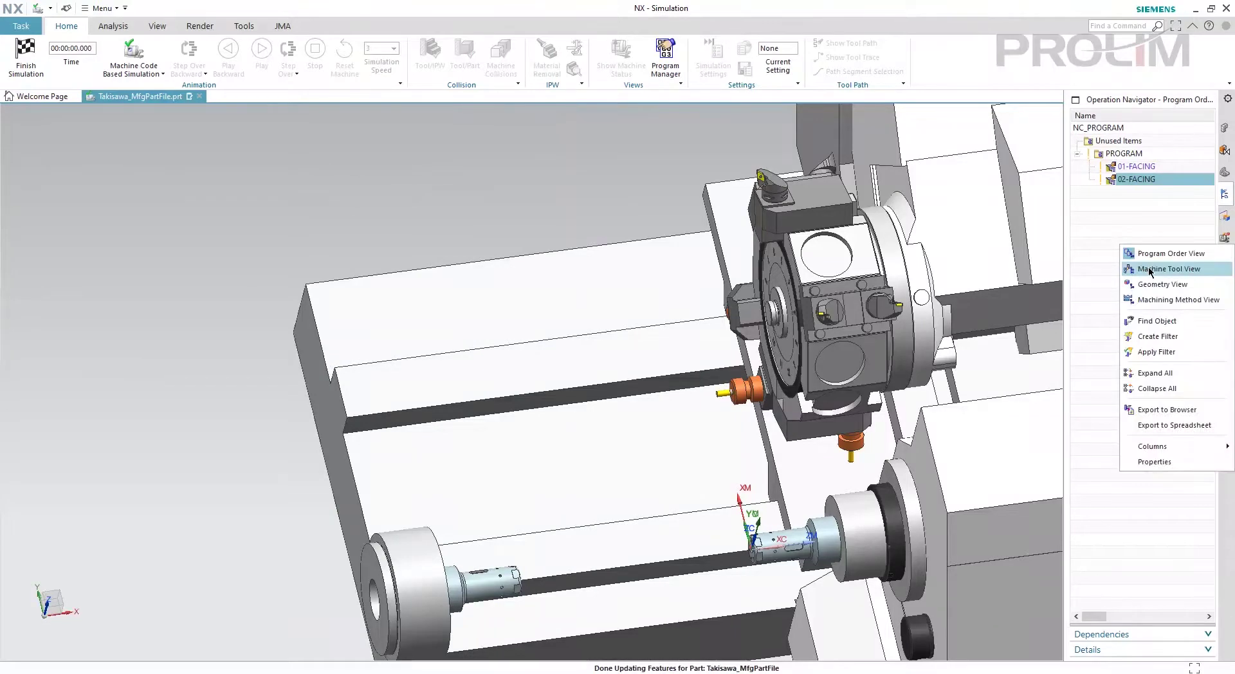
click(1150, 270)
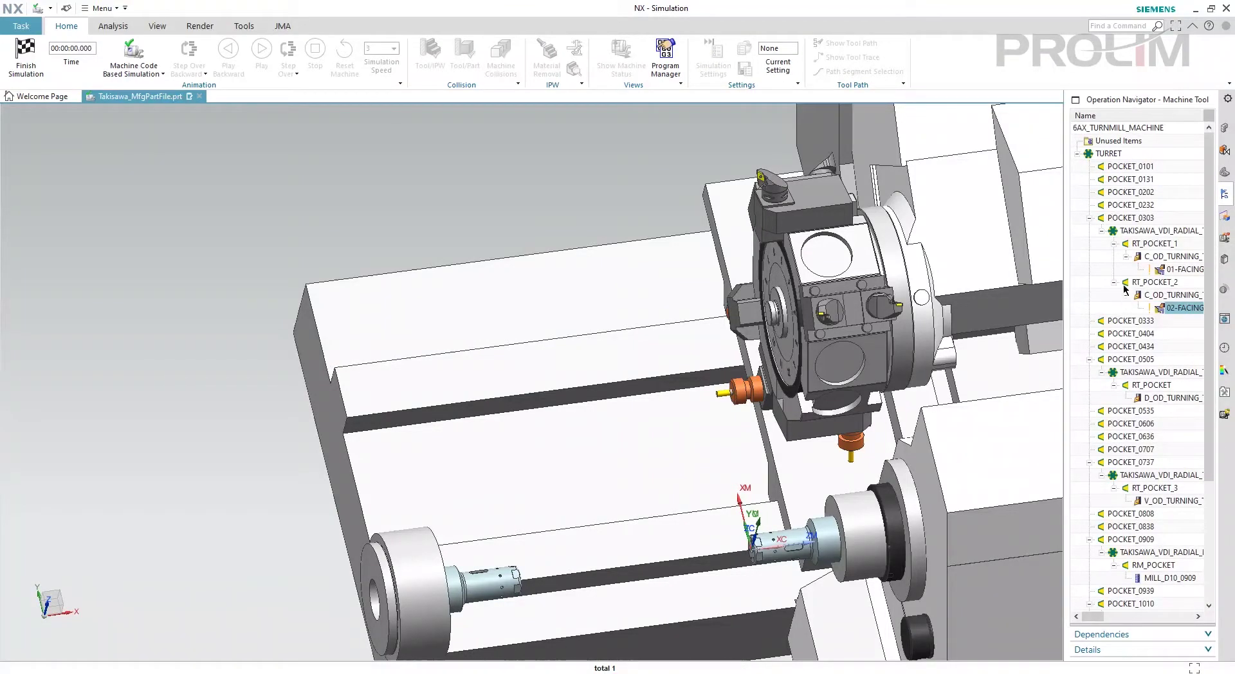
click(1126, 256)
click(1126, 282)
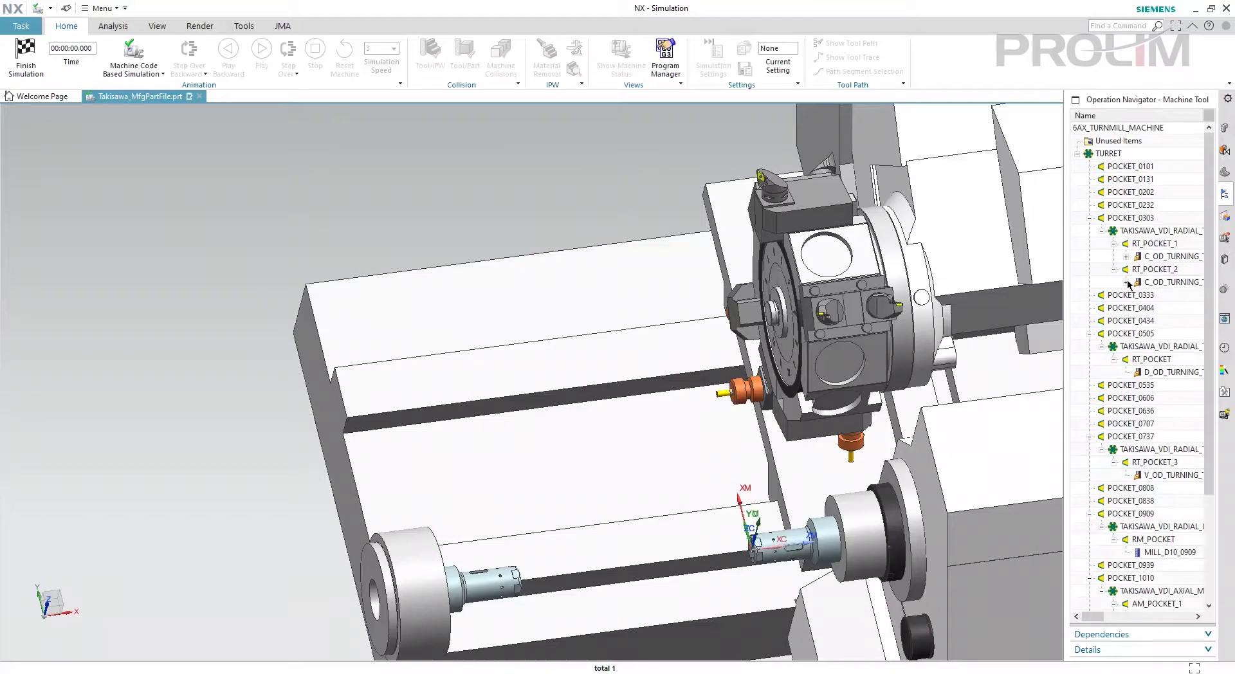
click(1089, 334)
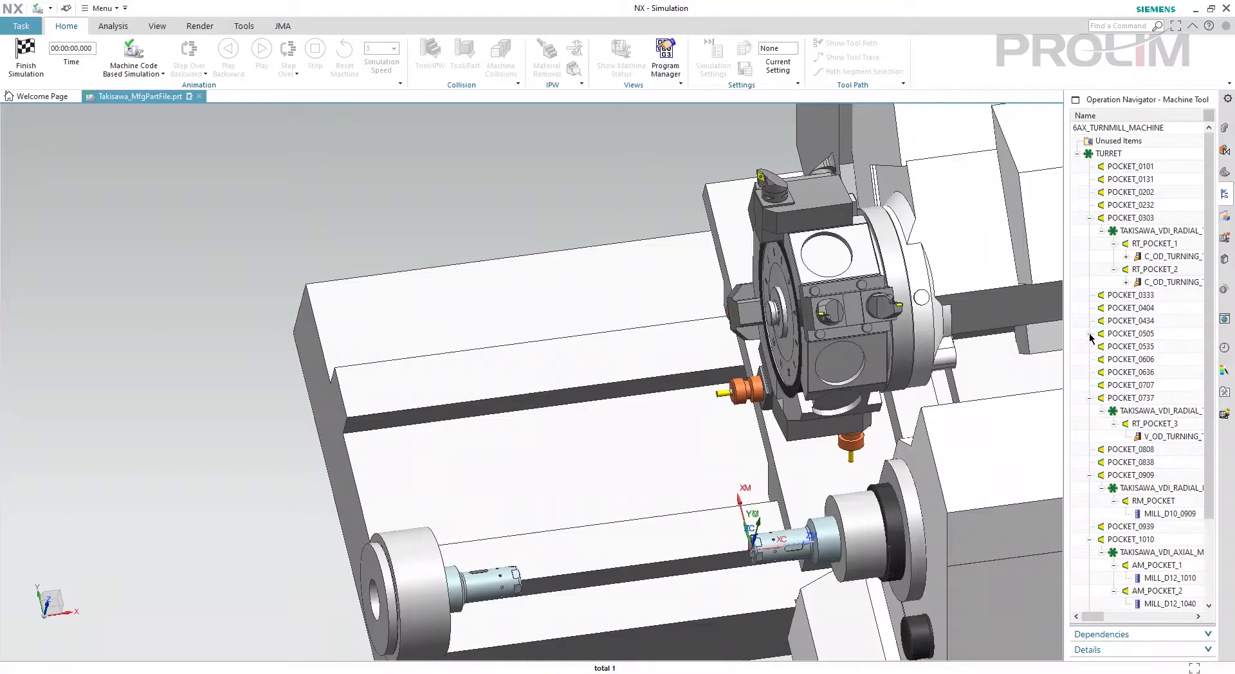
click(1090, 399)
click(1089, 437)
click(1089, 463)
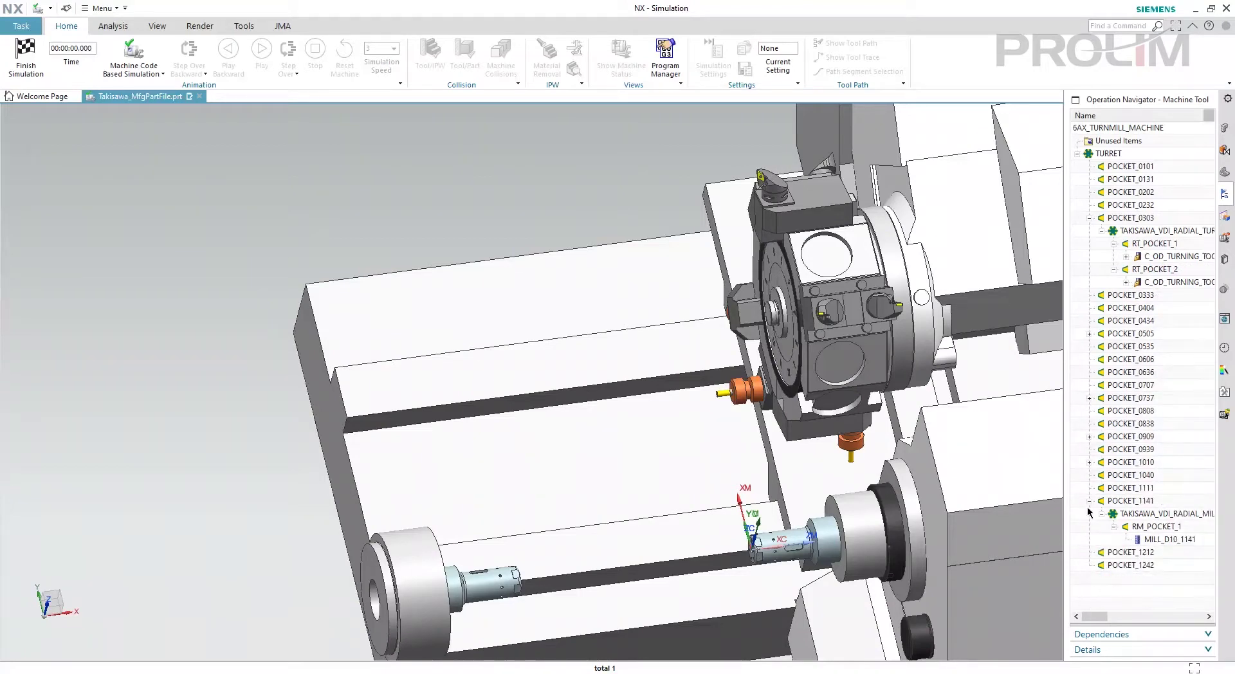
click(1089, 501)
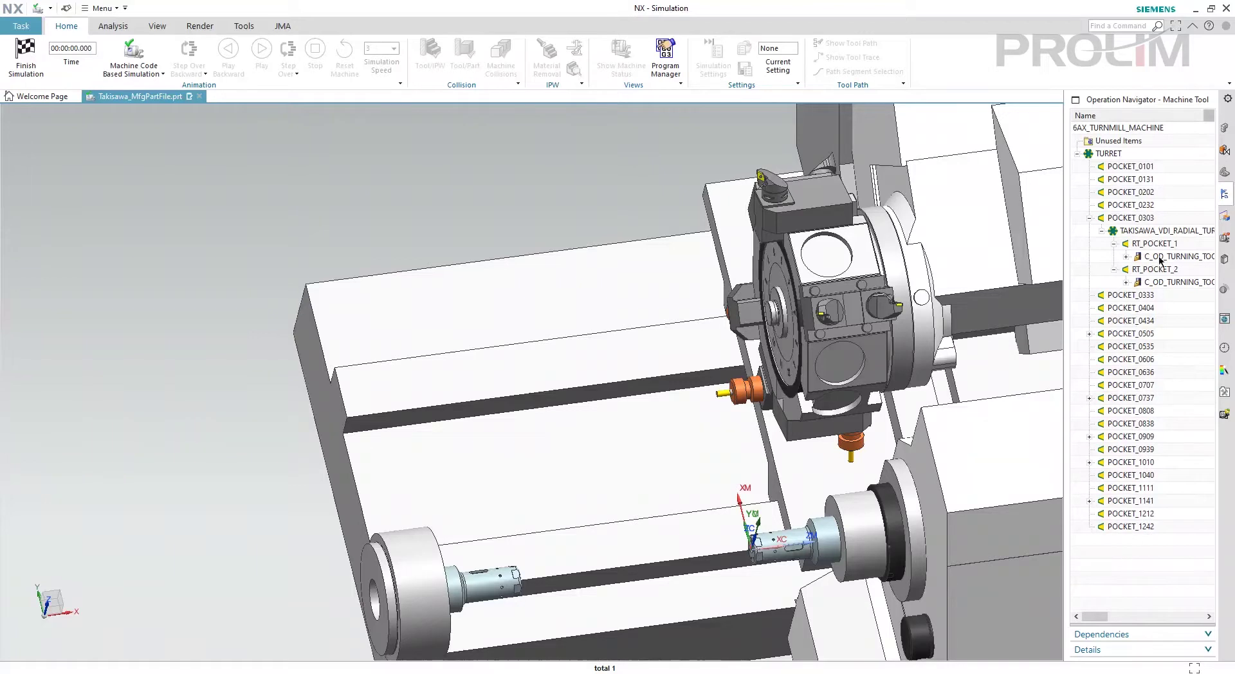
click(1090, 218)
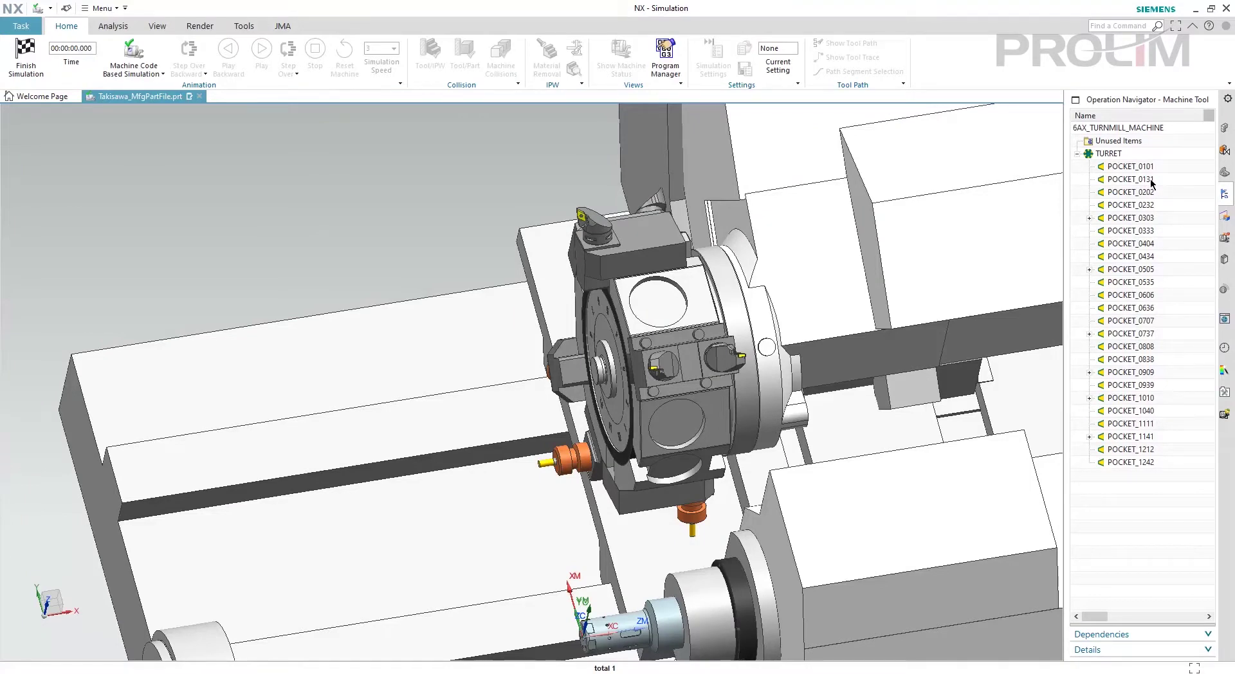
Face the turret, inspect POCKET_0505's radial holder and OD tool, then expand POCKET_0303.
scroll(686, 252, up, 8)
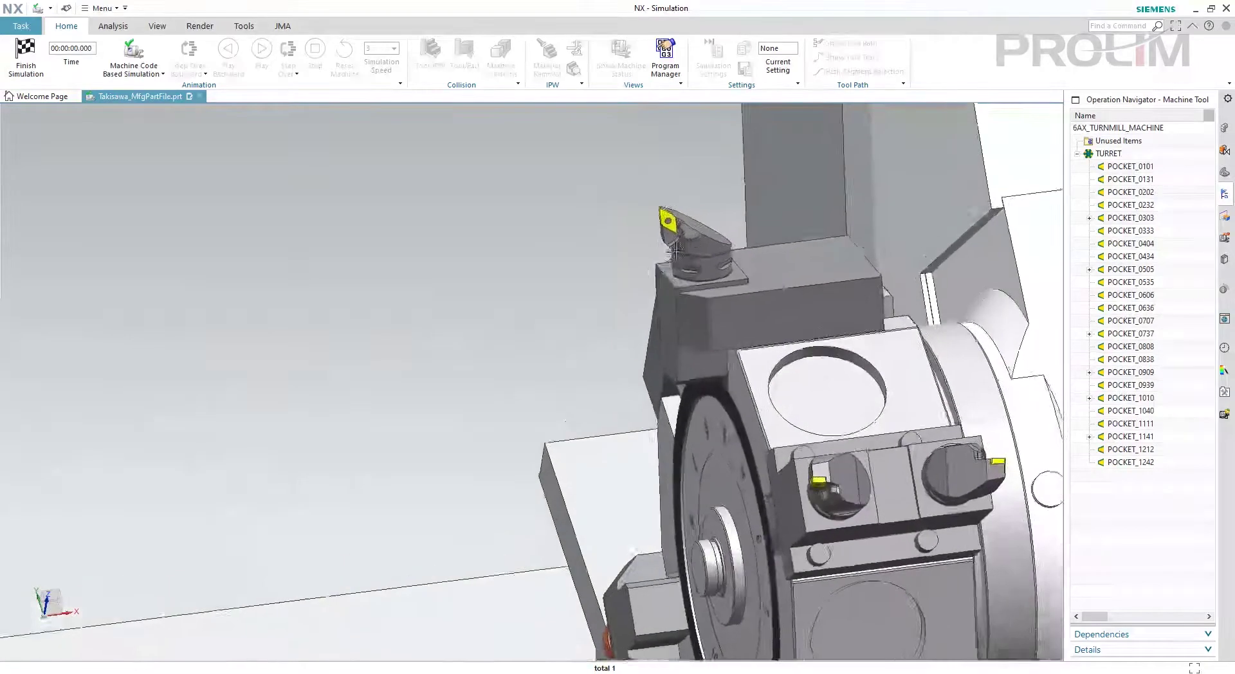
middle_drag(687, 252, 1098, 270)
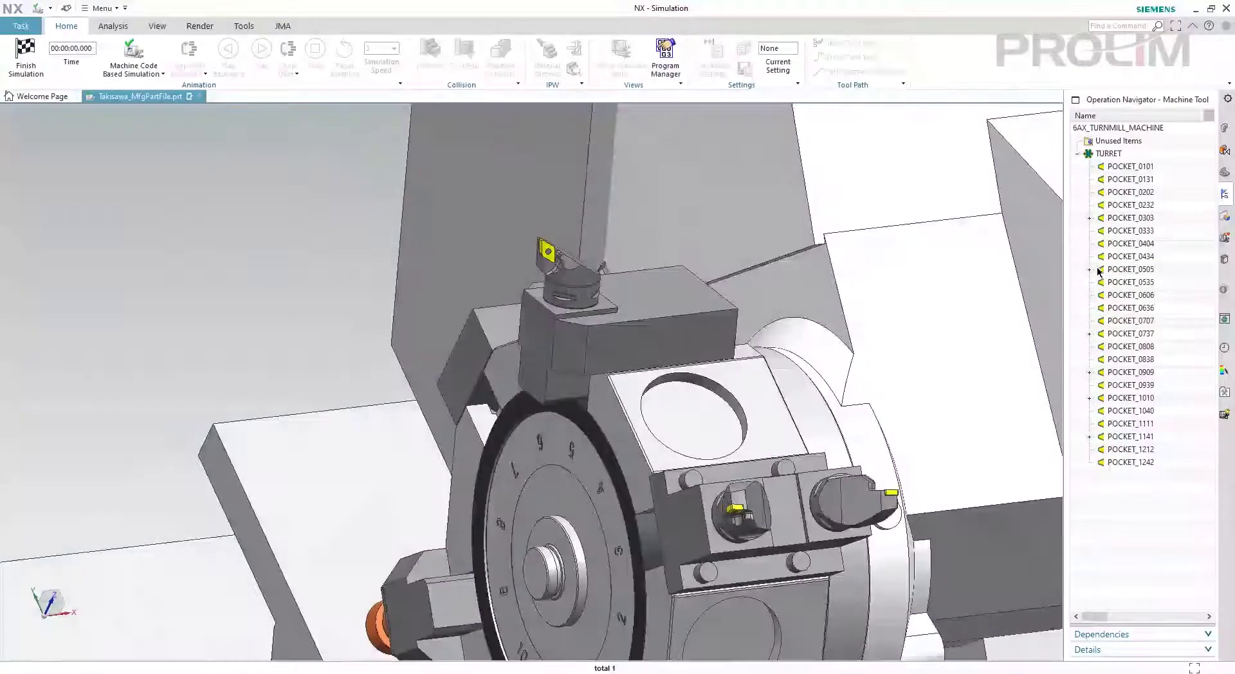
click(1089, 270)
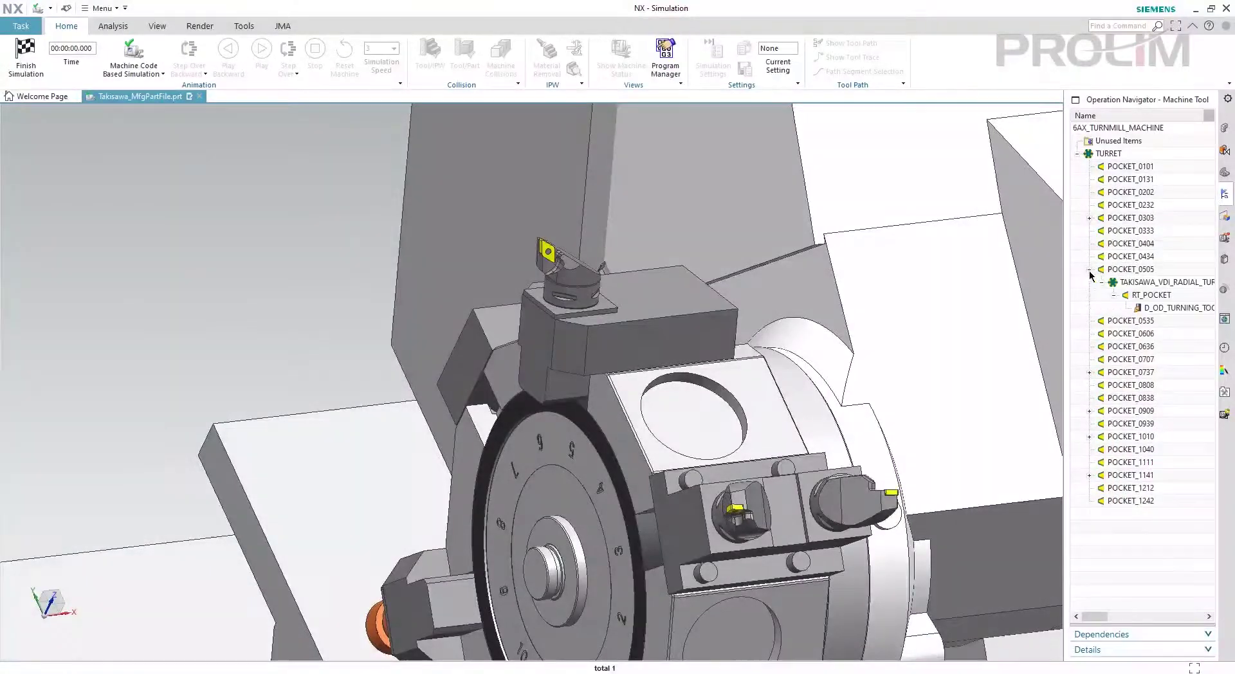
click(1148, 283)
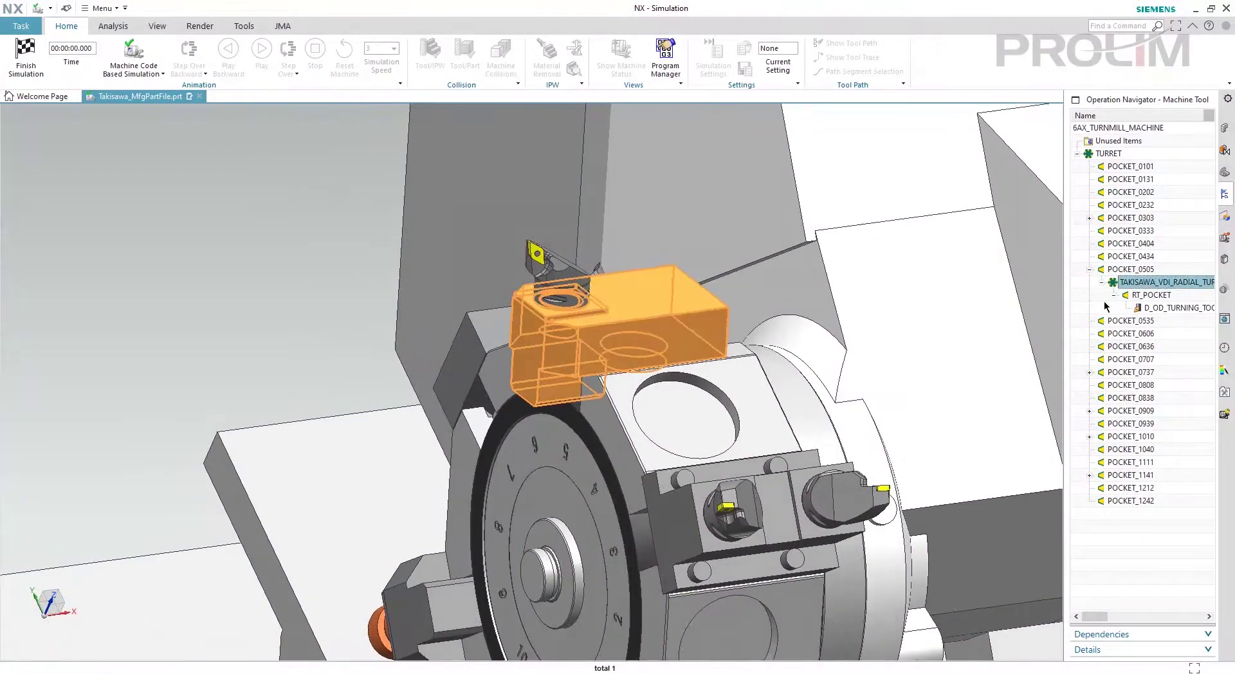
key(Escape)
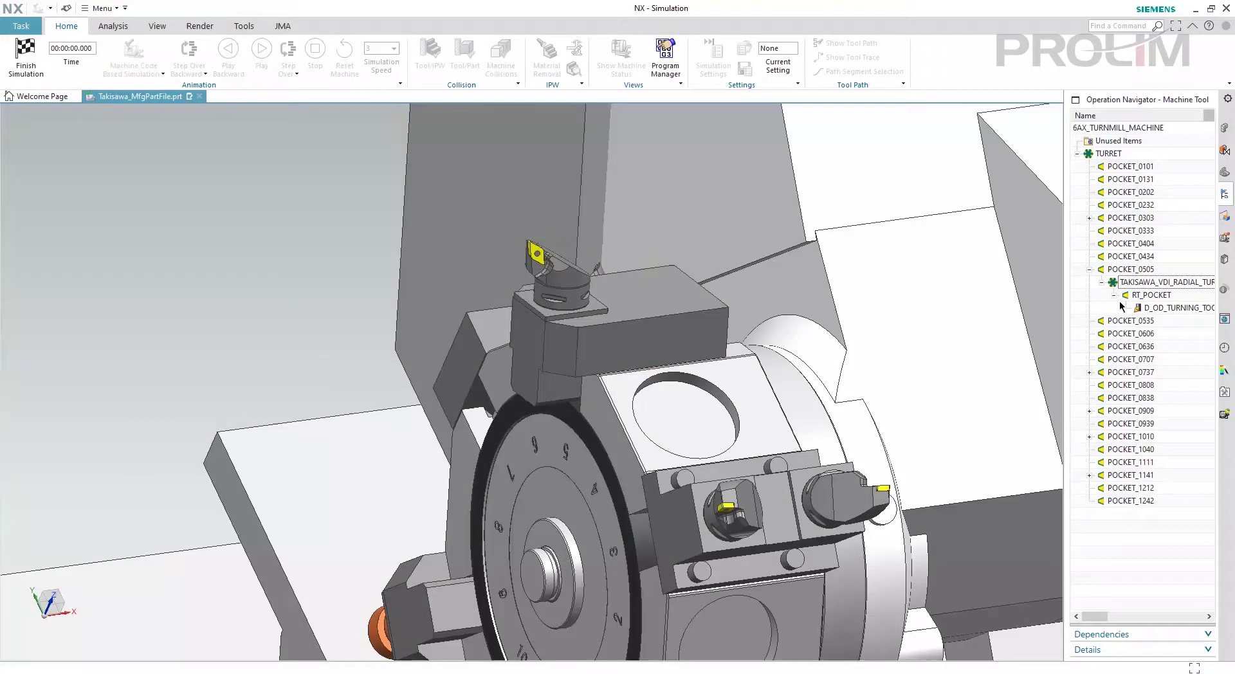
click(1154, 307)
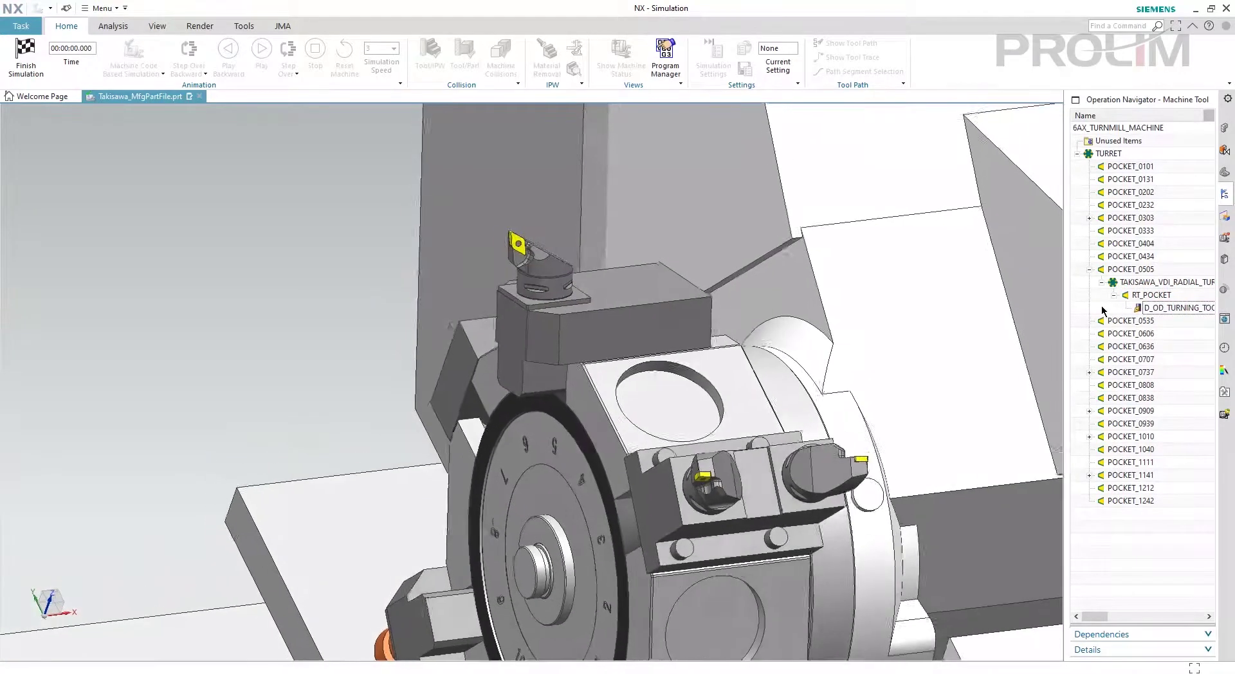
click(1089, 270)
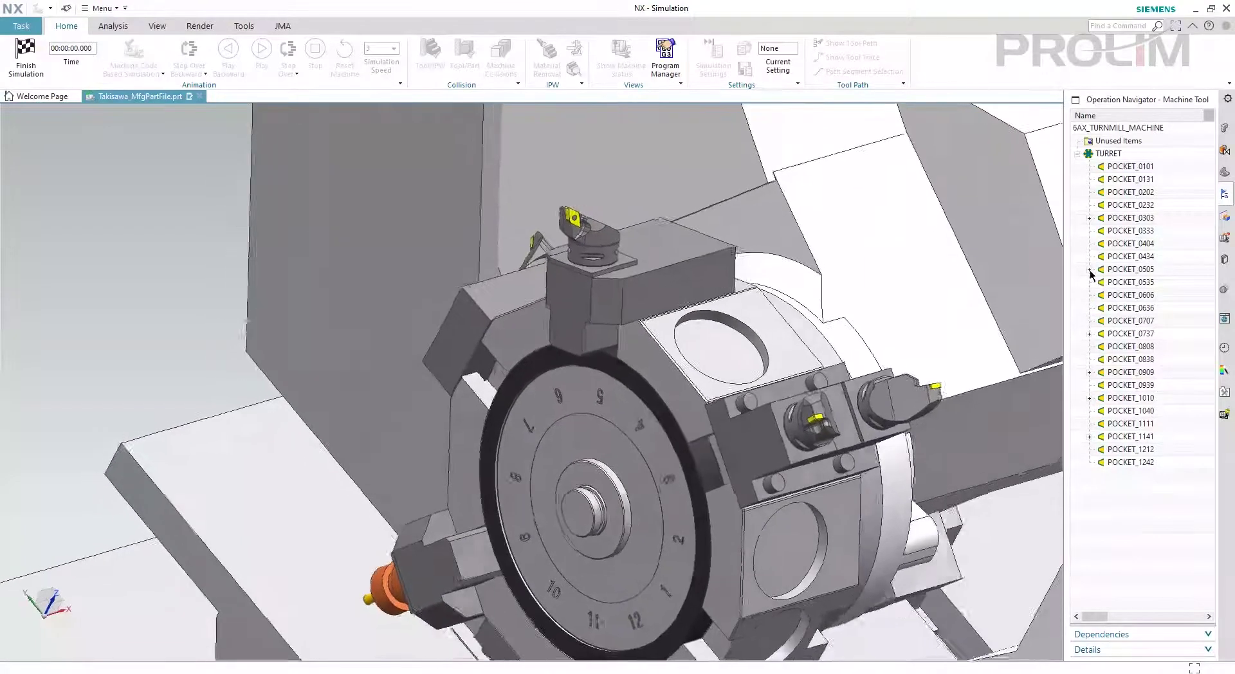
click(1090, 218)
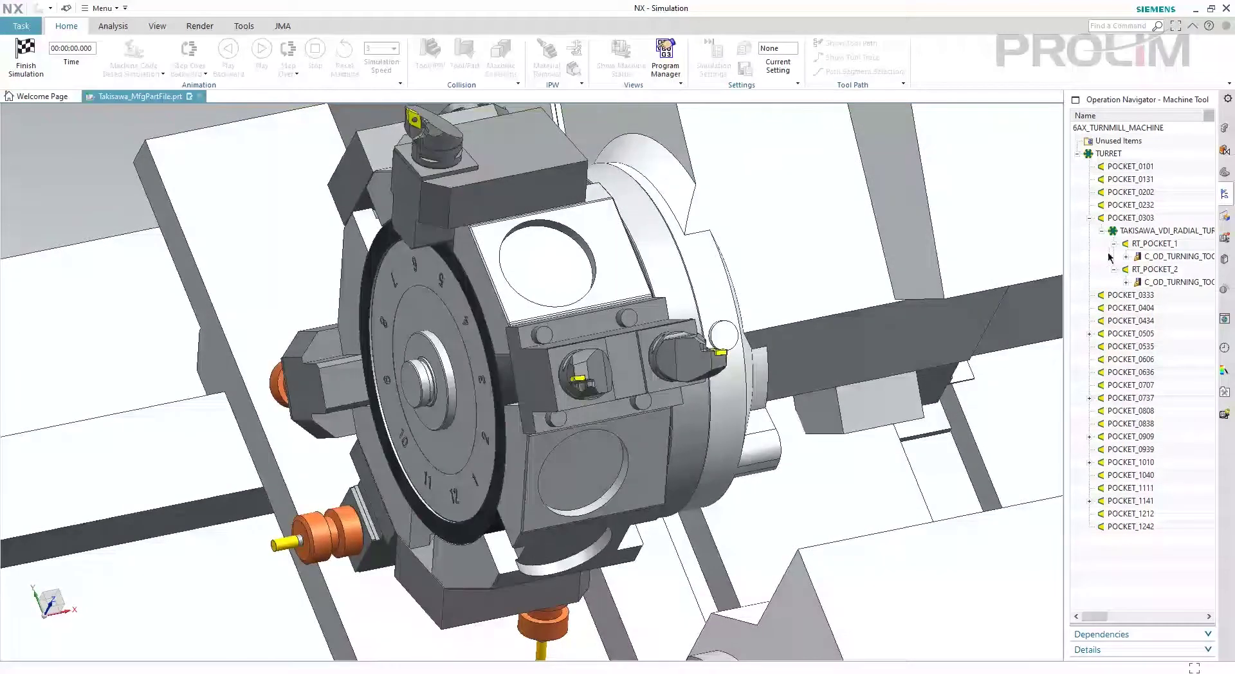
Locate the C_OD turning tools in RT_POCKET_1 and RT_POCKET_2, then finish the simulation.
drag(1095, 616, 1103, 616)
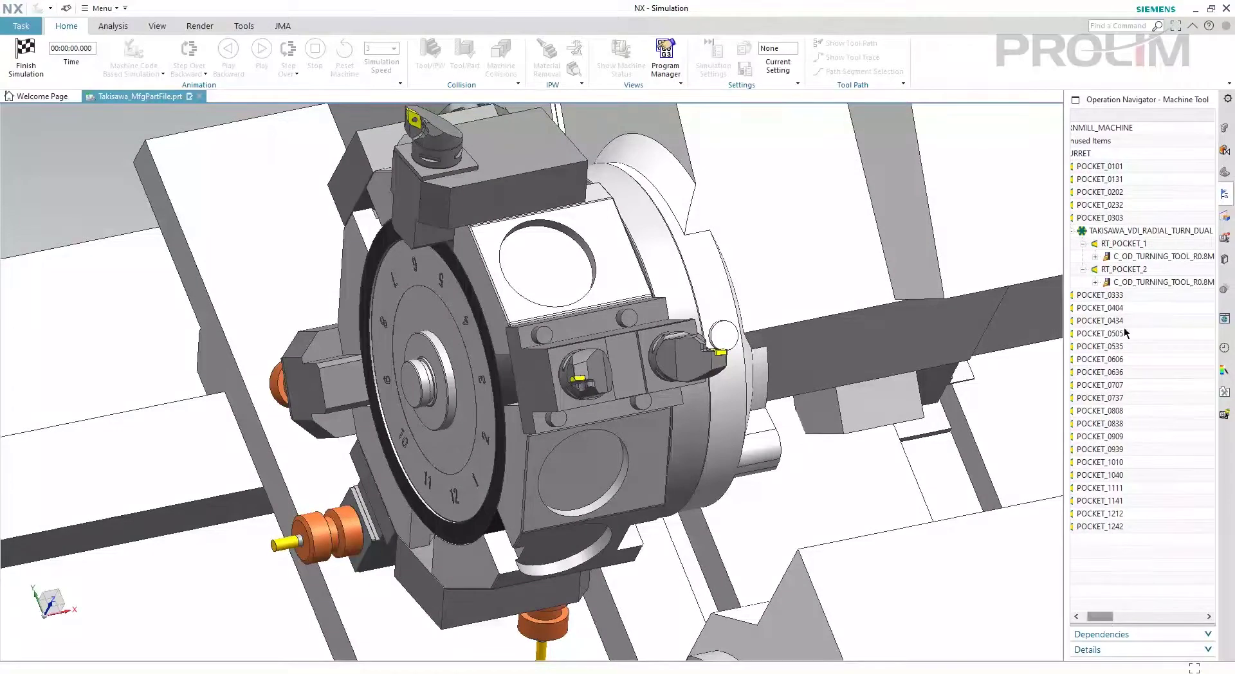
click(1125, 256)
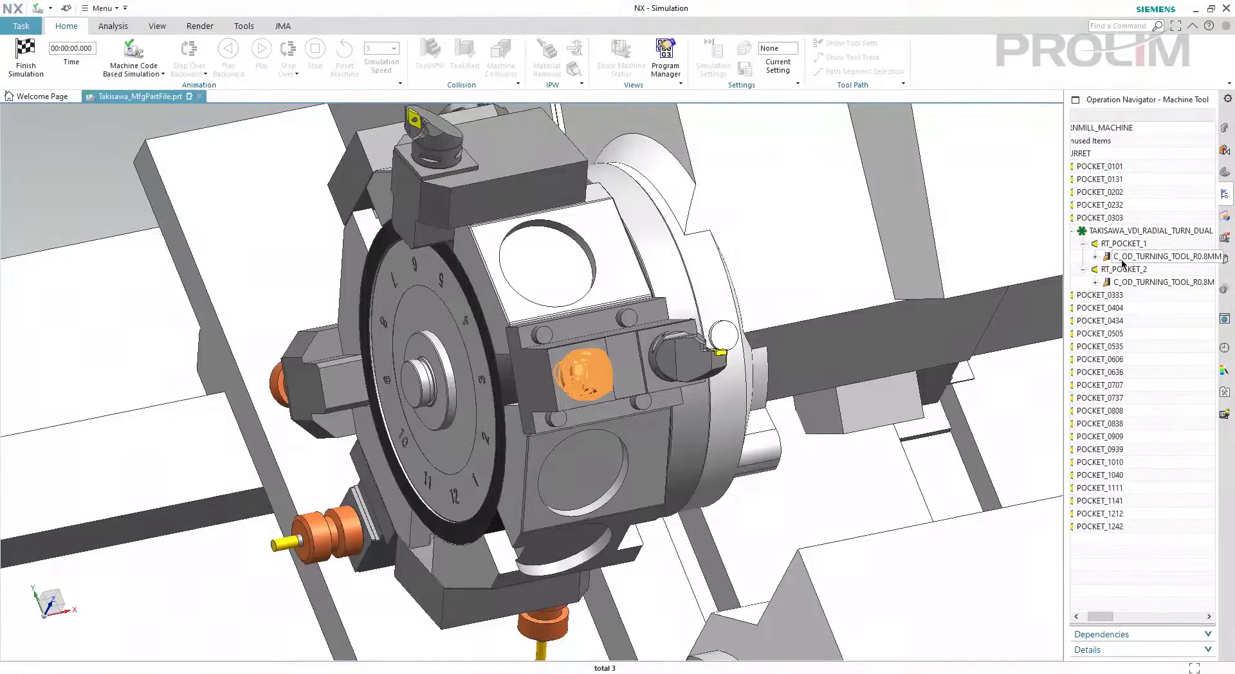
click(1129, 283)
click(1128, 283)
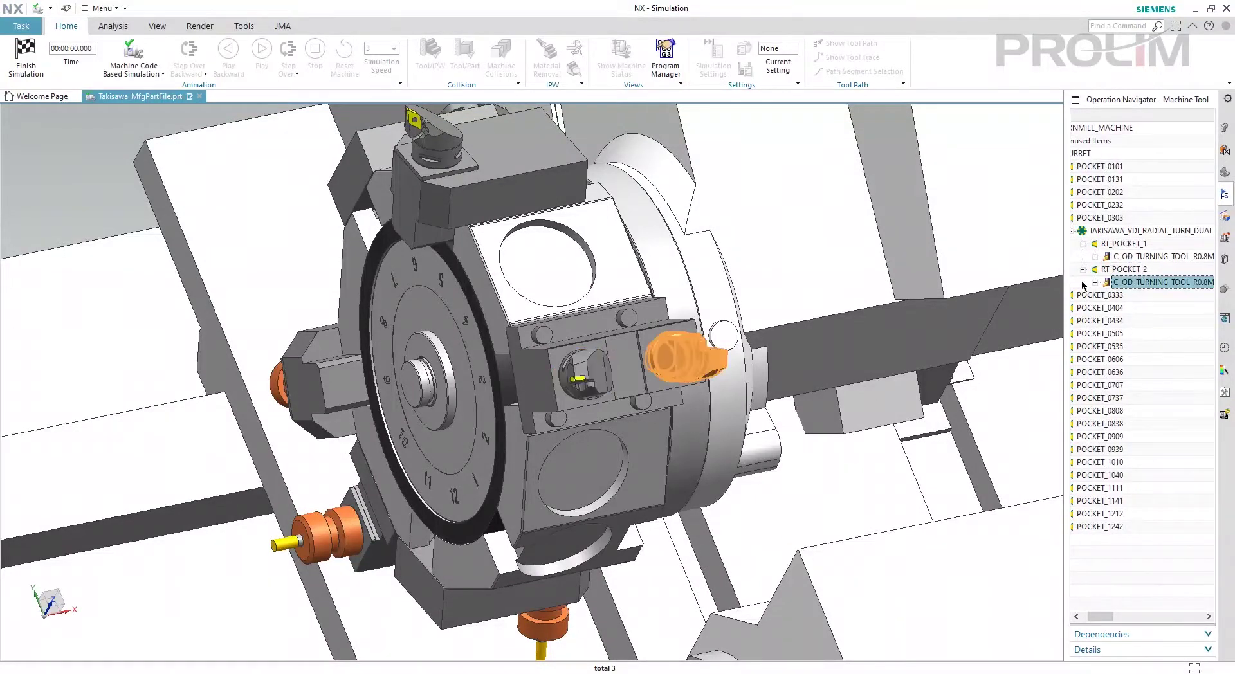
key(Escape)
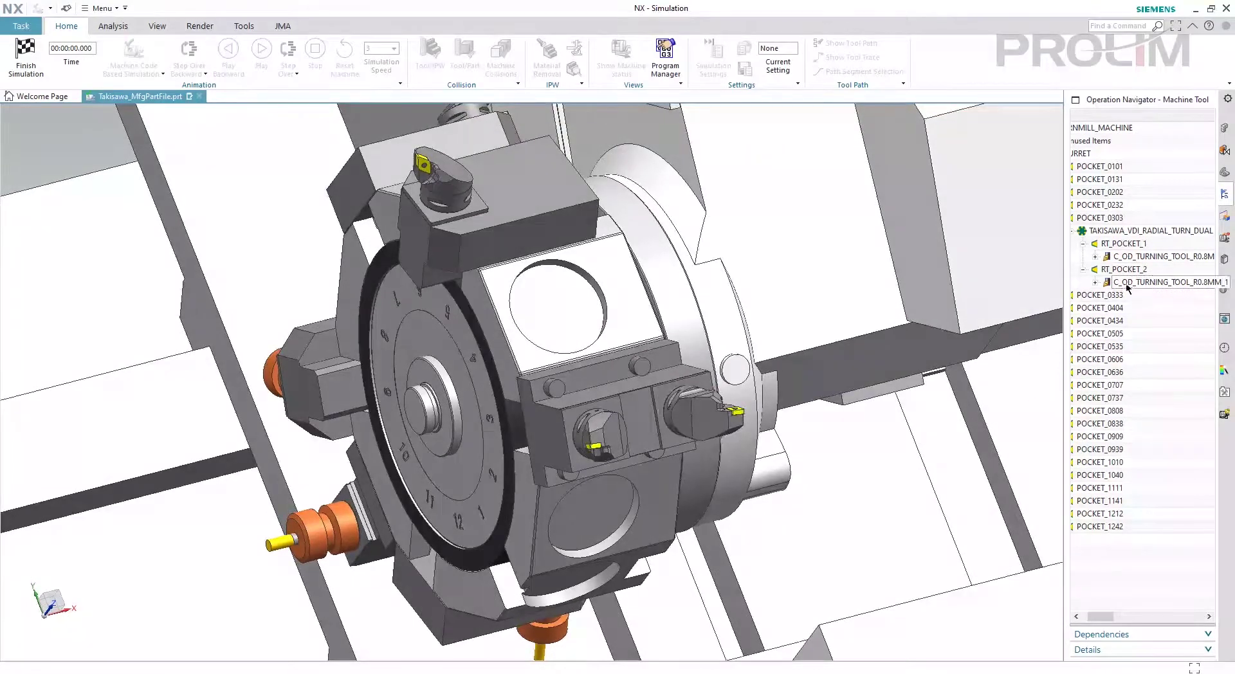
click(1127, 283)
click(1082, 269)
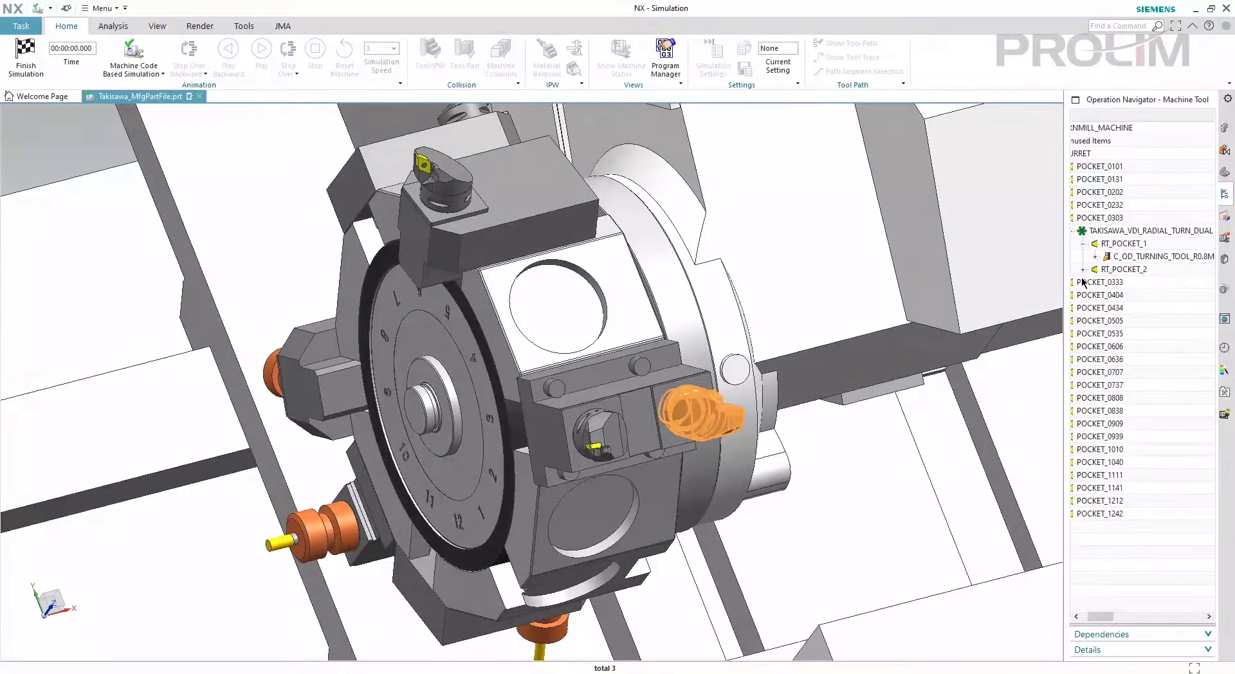
click(1083, 270)
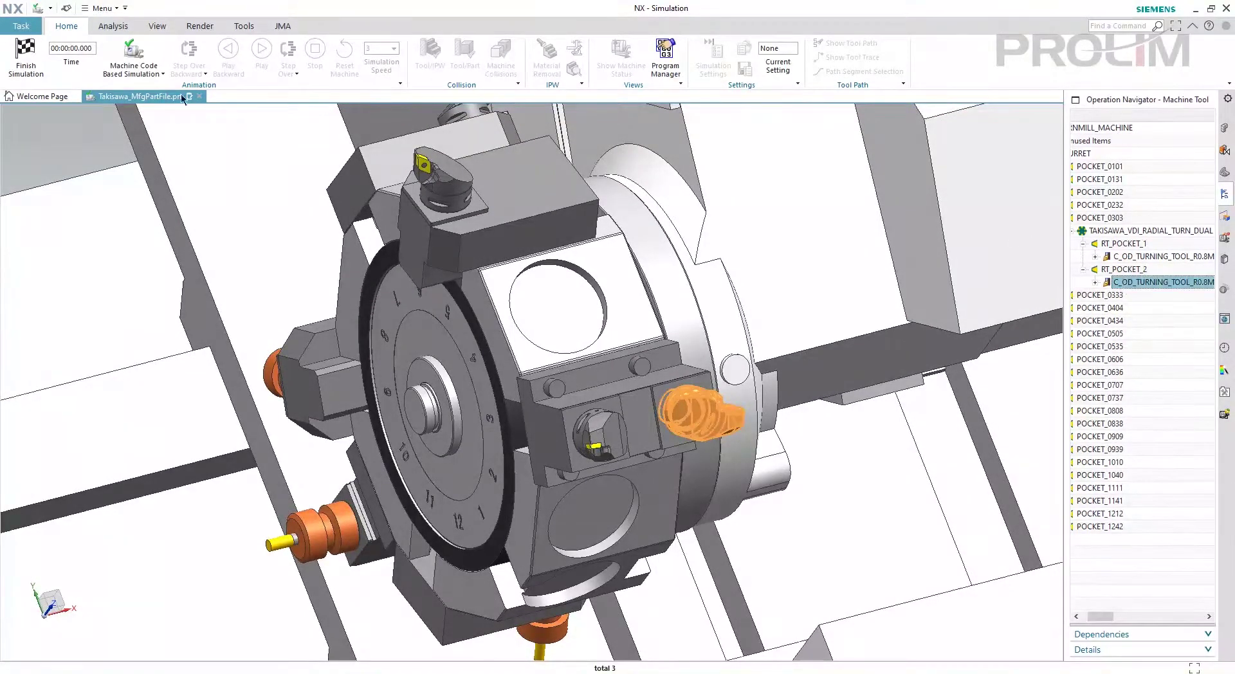
click(37, 73)
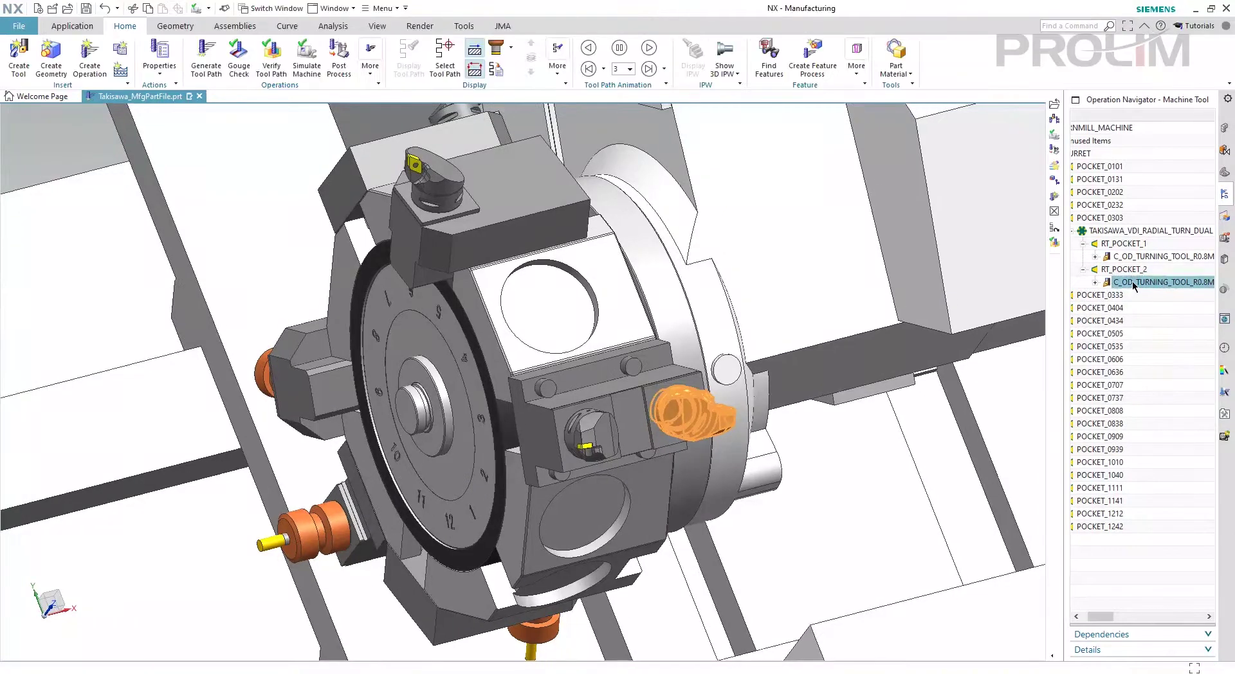
click(1131, 282)
double_click(1132, 282)
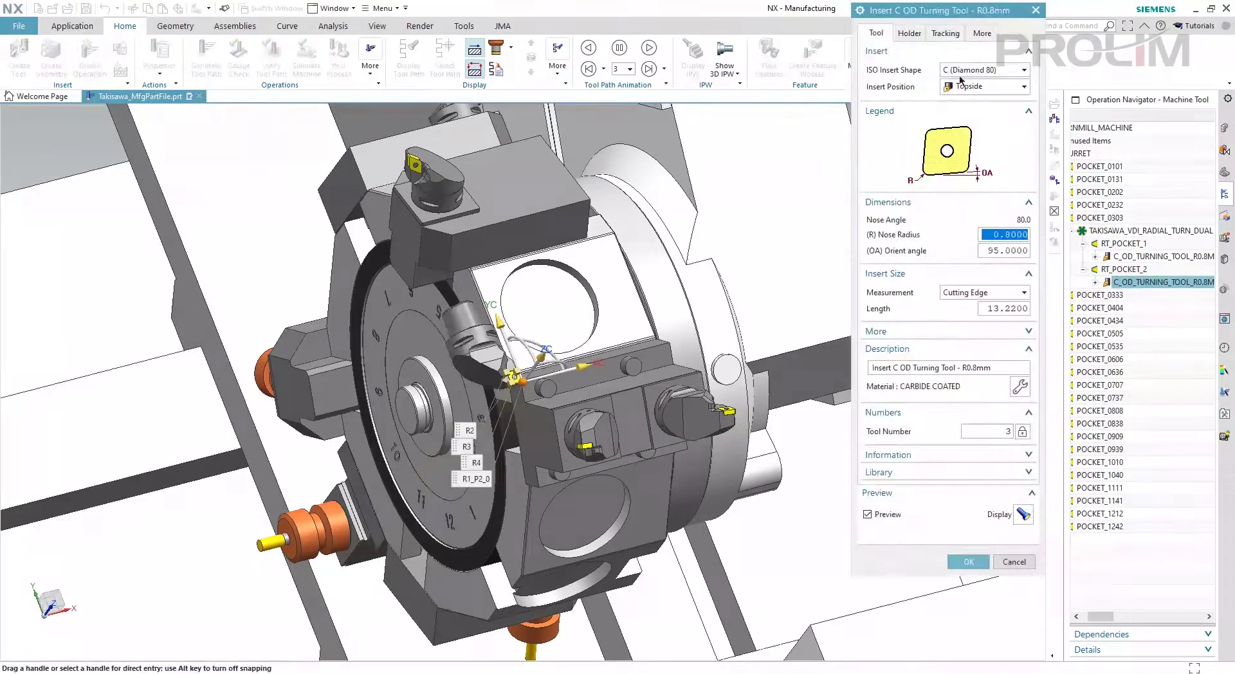
click(947, 34)
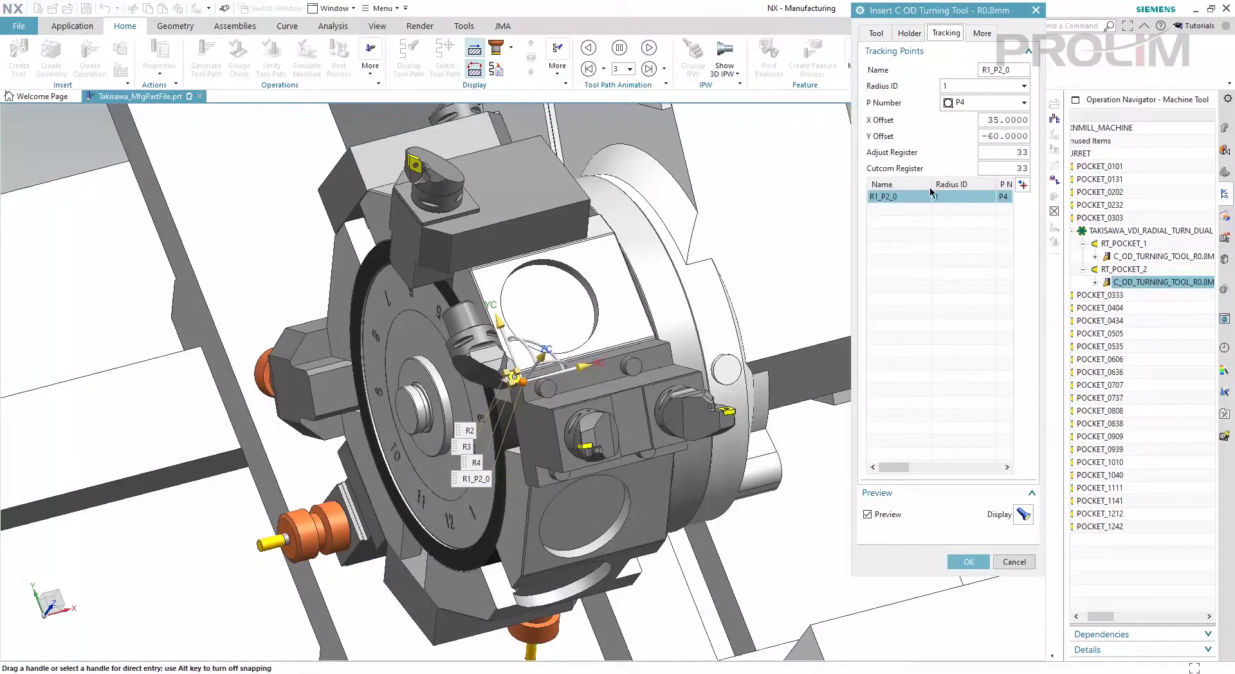
double_click(1023, 167)
click(967, 561)
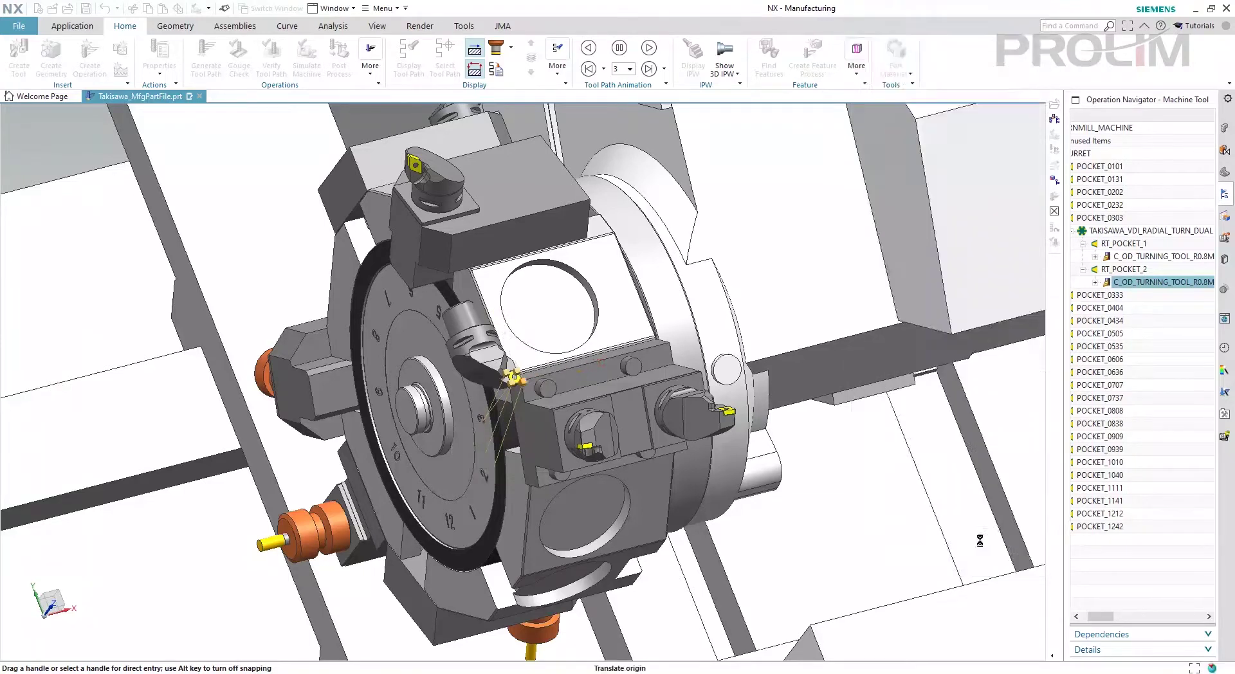
In Program Order view, start machine simulation of the whole PROGRAM, accepting the duplicate-tool warning.
right_click(1076, 269)
click(1101, 277)
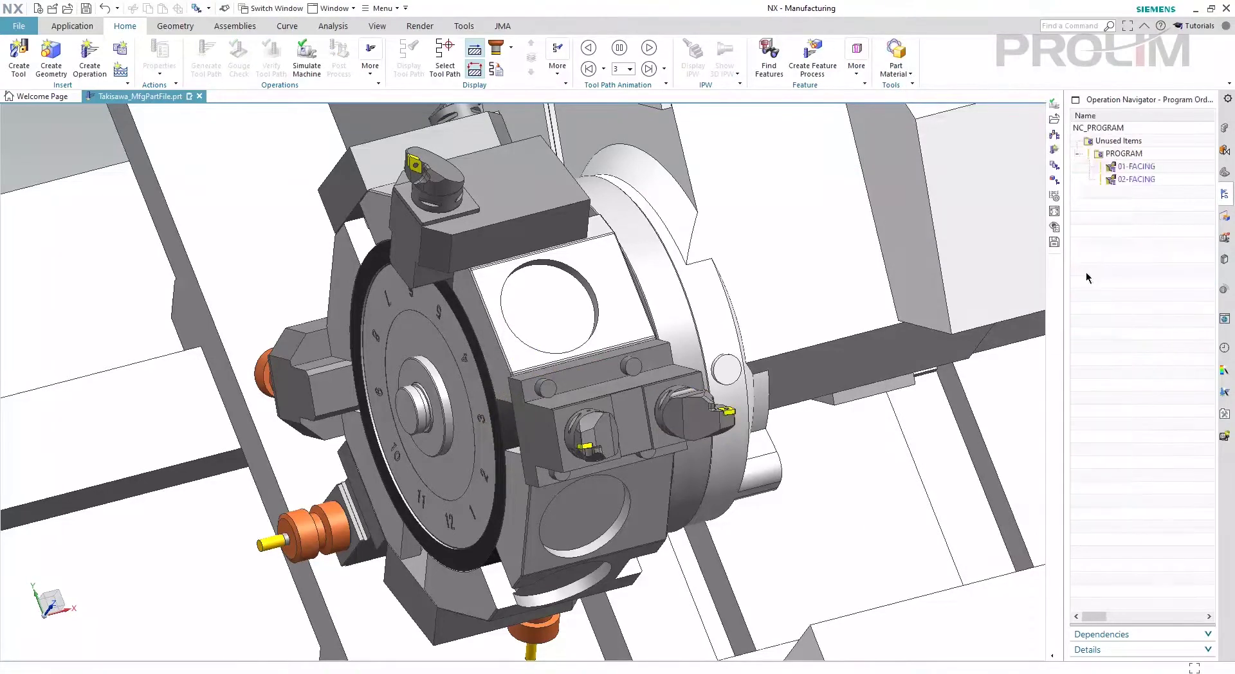
click(1125, 154)
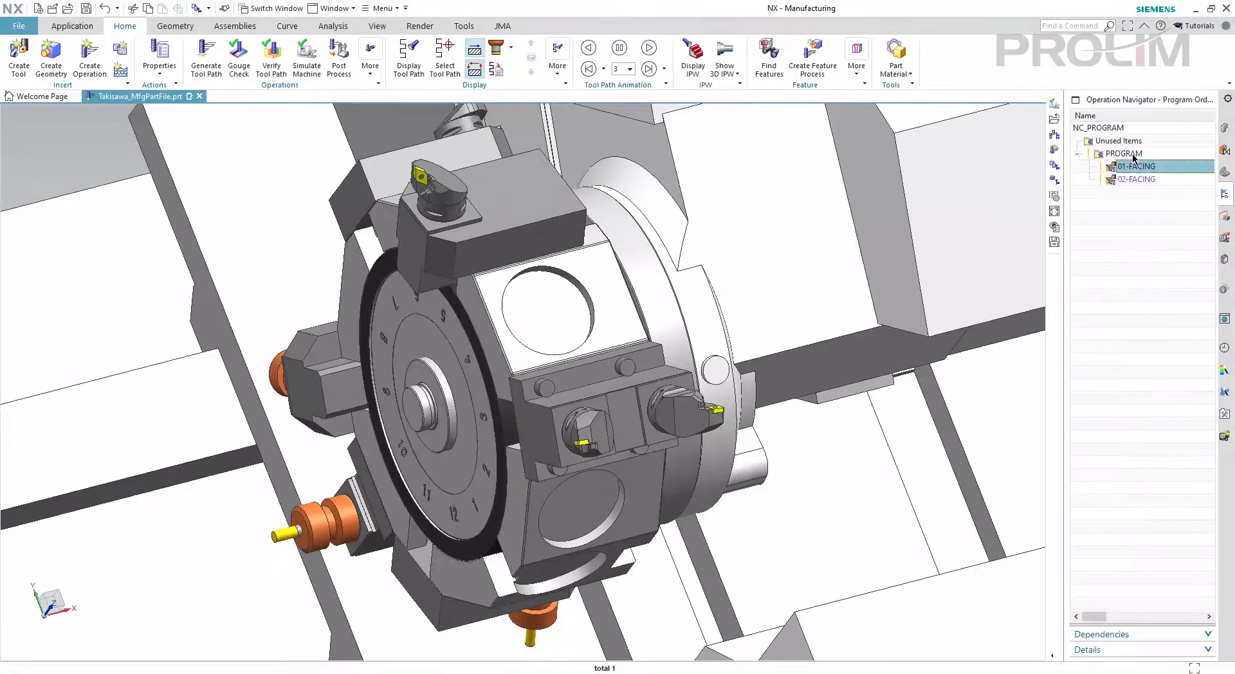
click(306, 57)
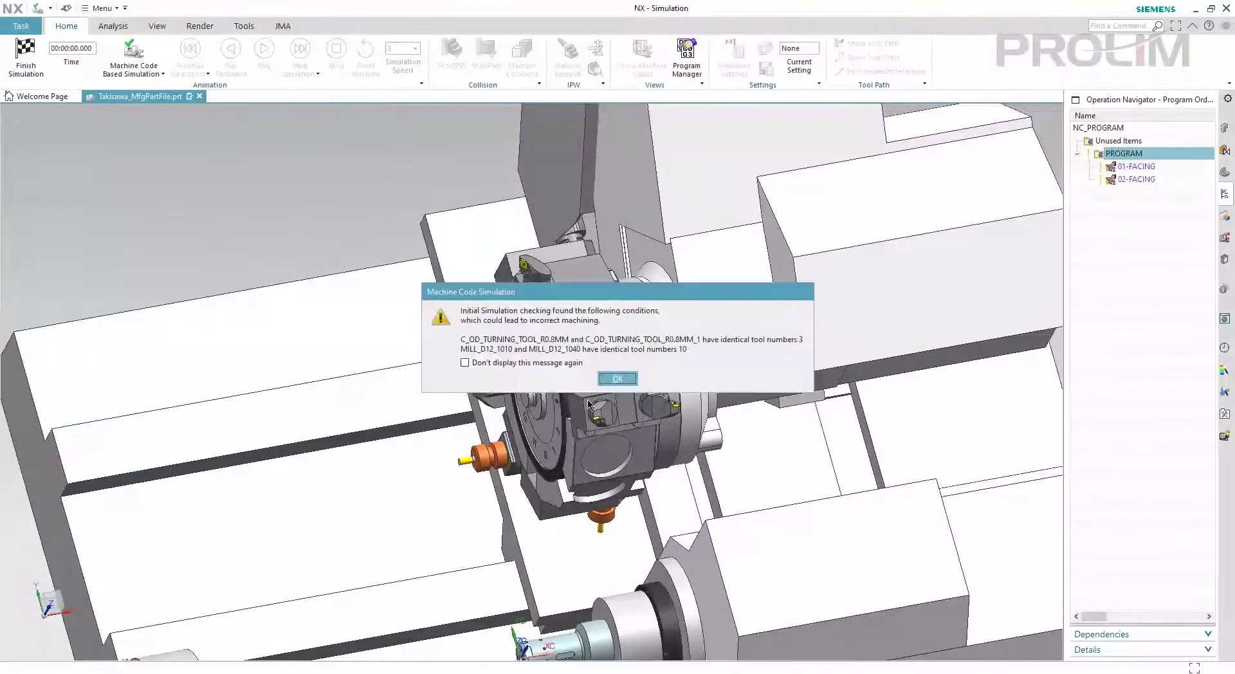
click(617, 379)
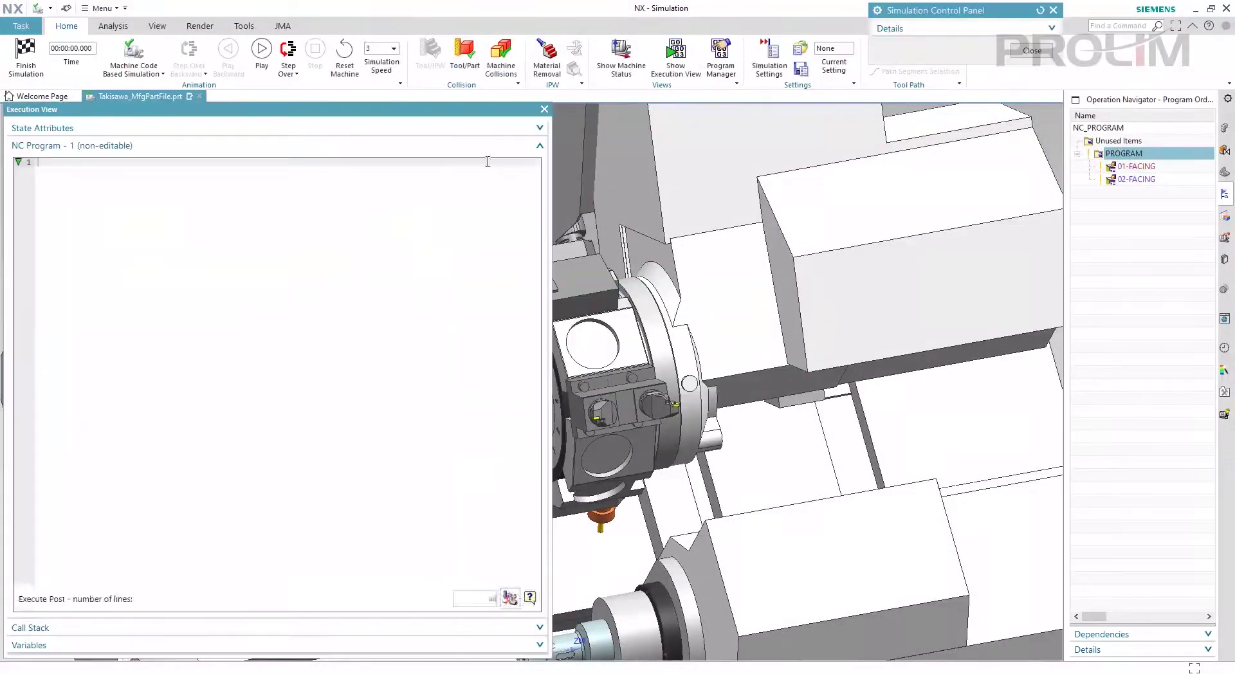
Find the T0303 and T0333 tool calls in the NC code listing.
drag(548, 189, 311, 192)
scroll(266, 297, down, 1)
scroll(261, 303, up, 2)
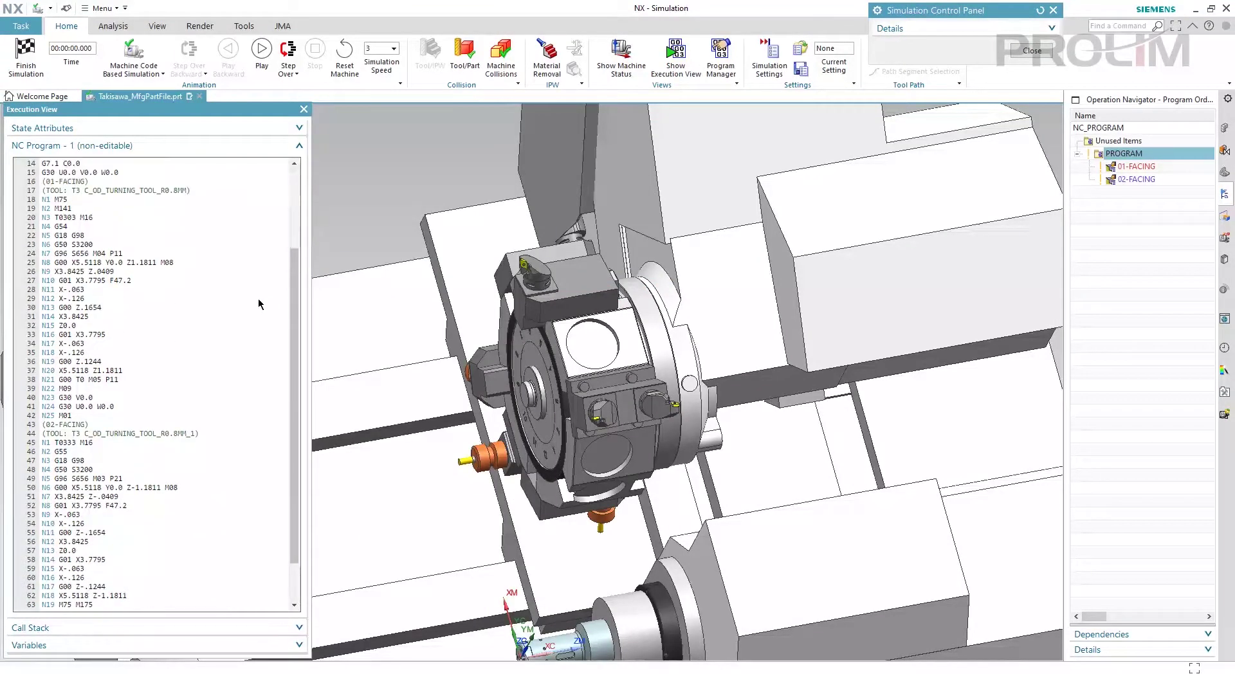
drag(56, 218, 76, 220)
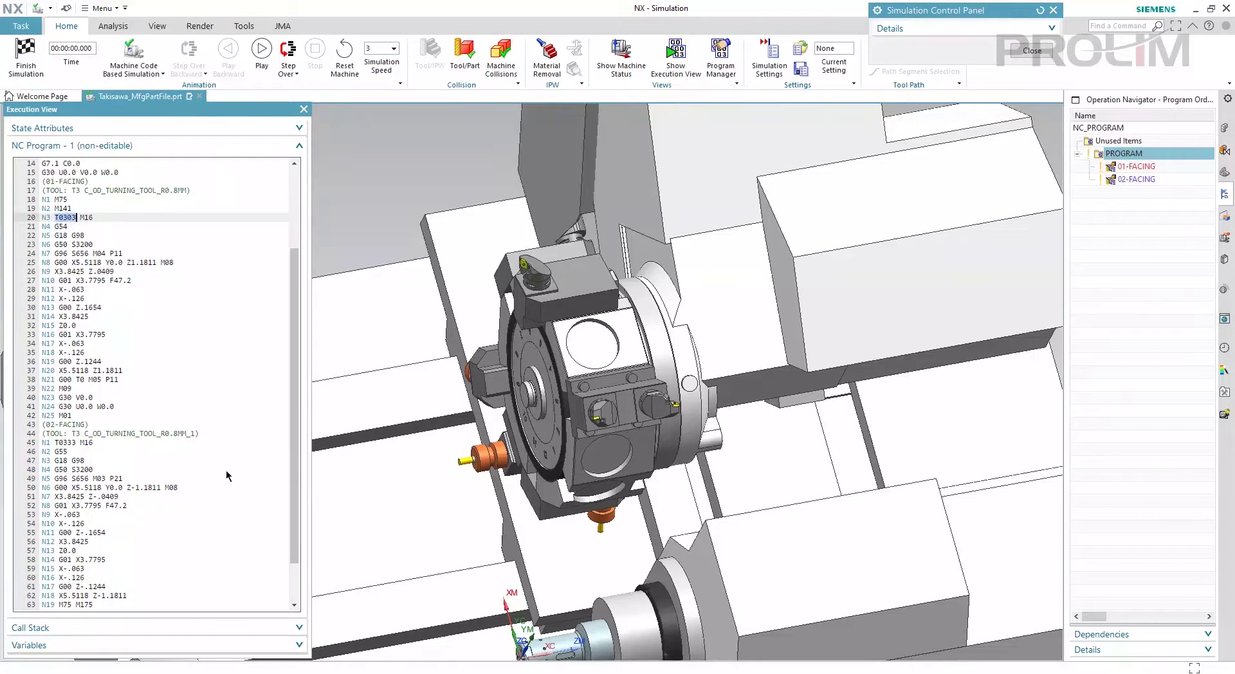
click(59, 445)
drag(54, 443, 77, 443)
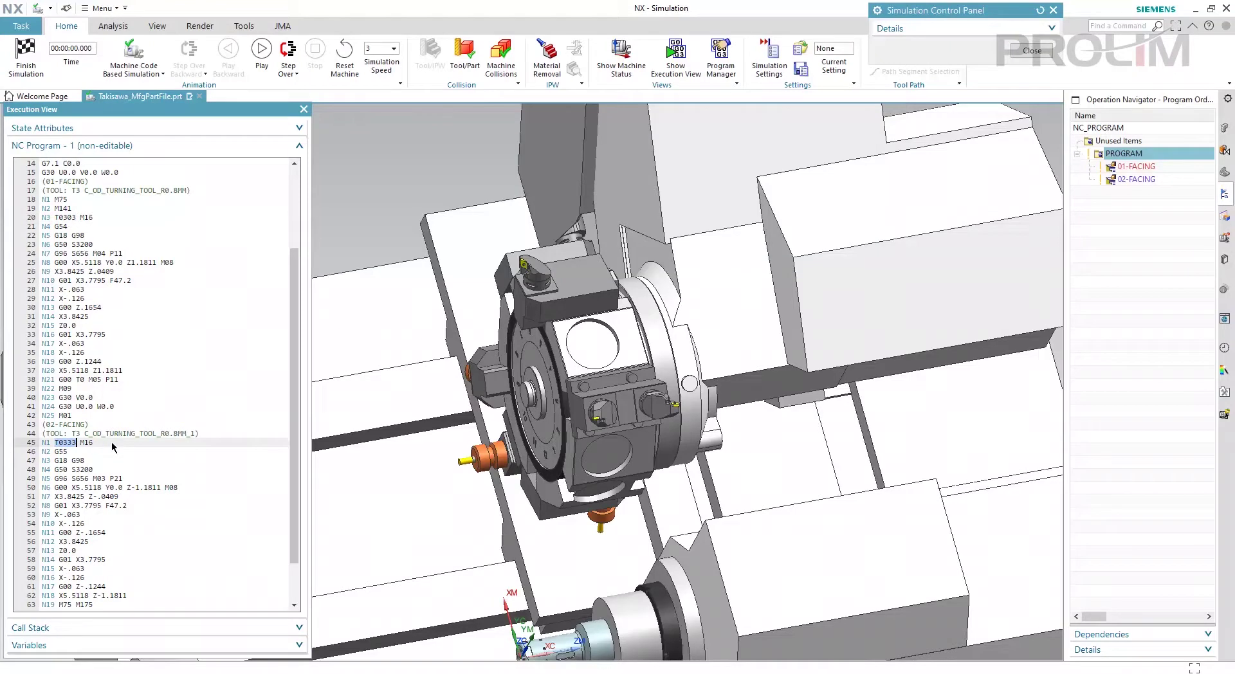
Play both facing operations to the M30 end with the machine zoomed out, then finish.
click(259, 69)
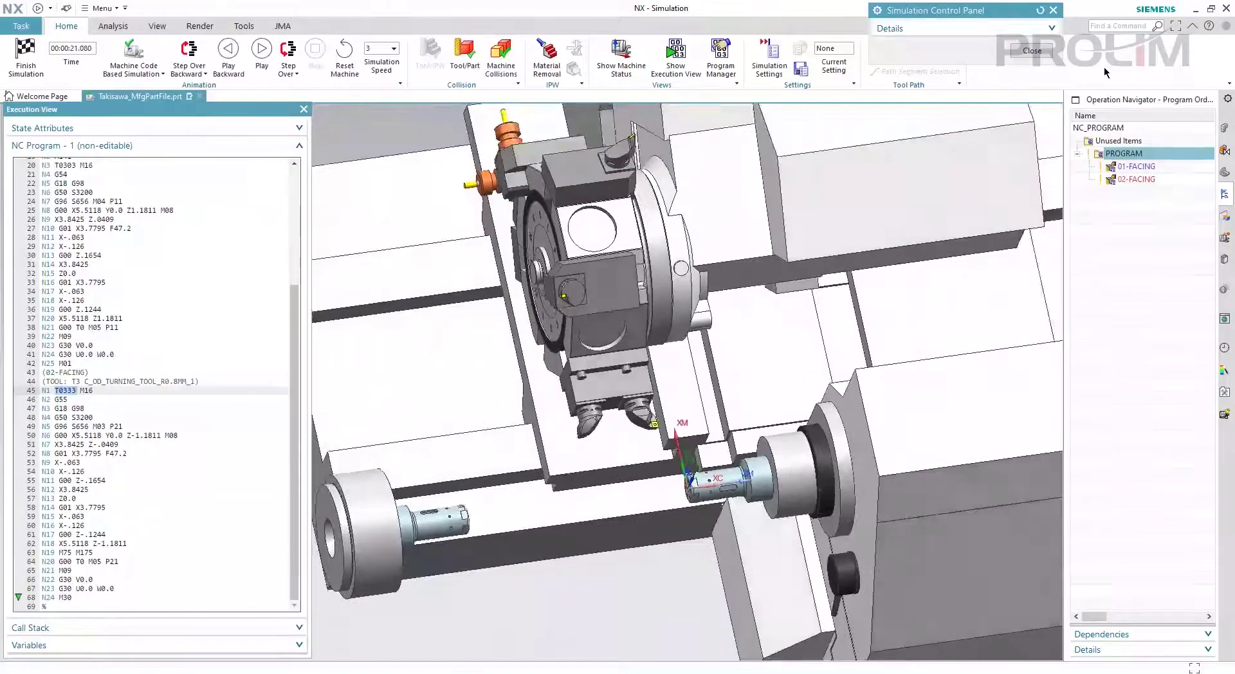
scroll(898, 237, down, 6)
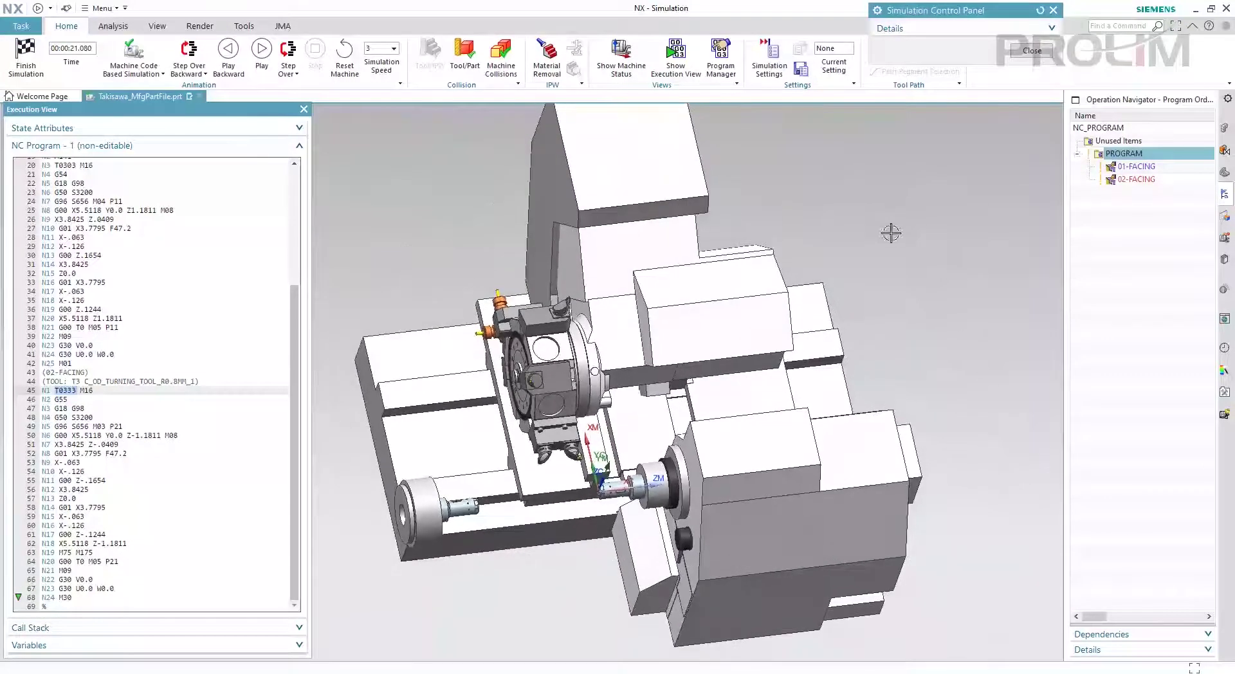
click(23, 65)
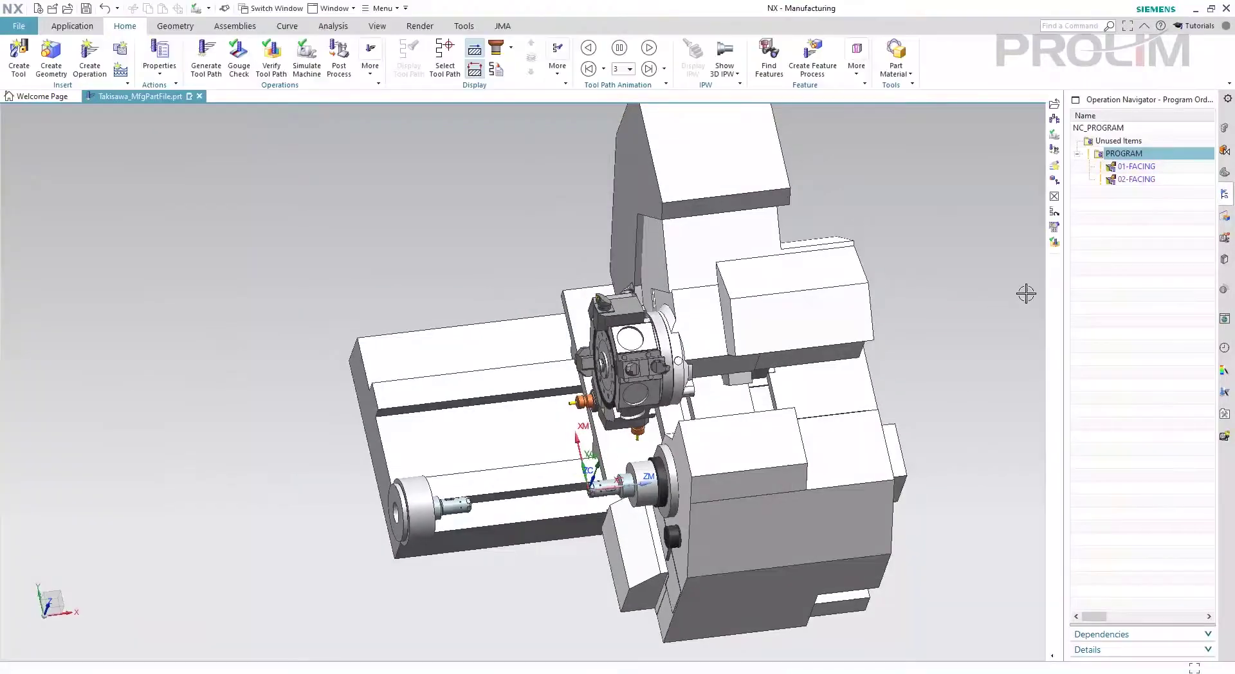